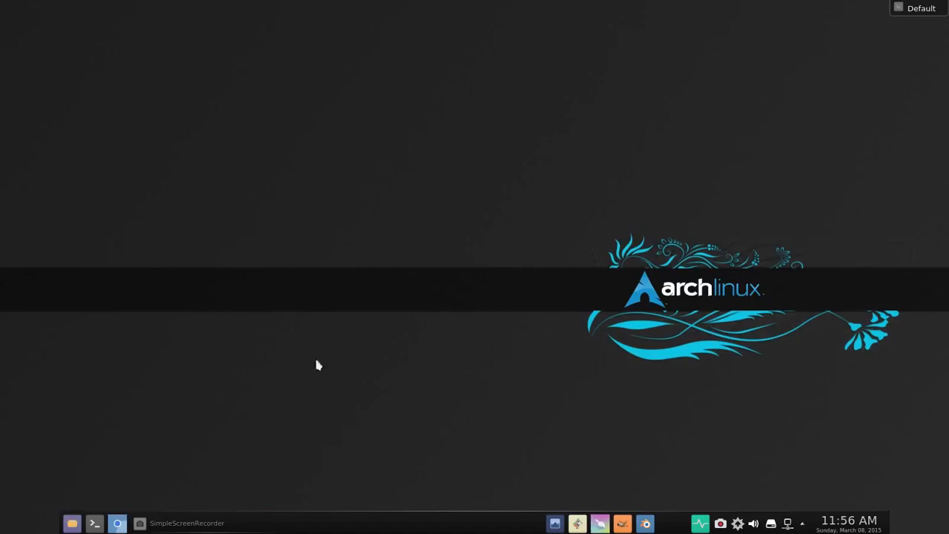
Step: Launch GIMP and switch its separate windows to Single-Window Mode
{"action": "left_click", "coordinate": [622, 524]}
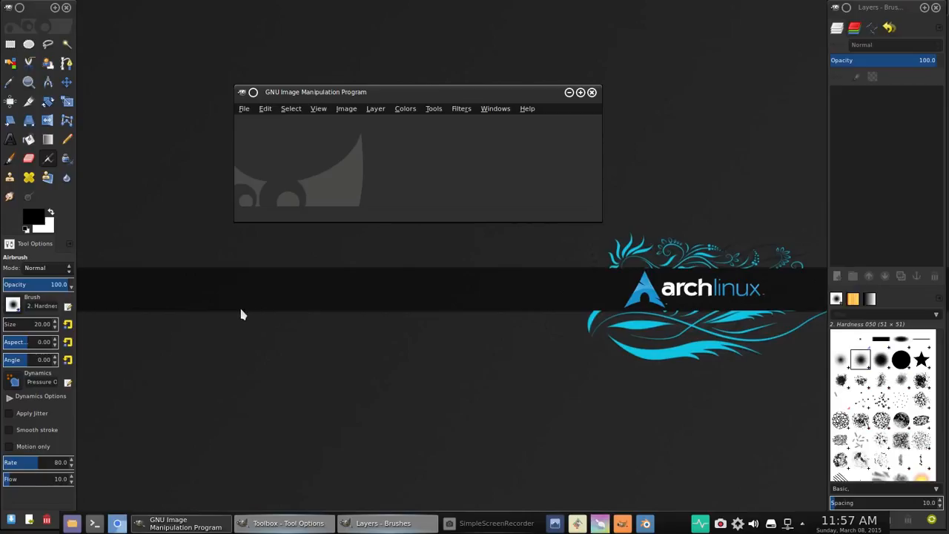
{"action": "left_click_drag", "start_coordinate": [422, 95], "coordinate": [410, 83]}
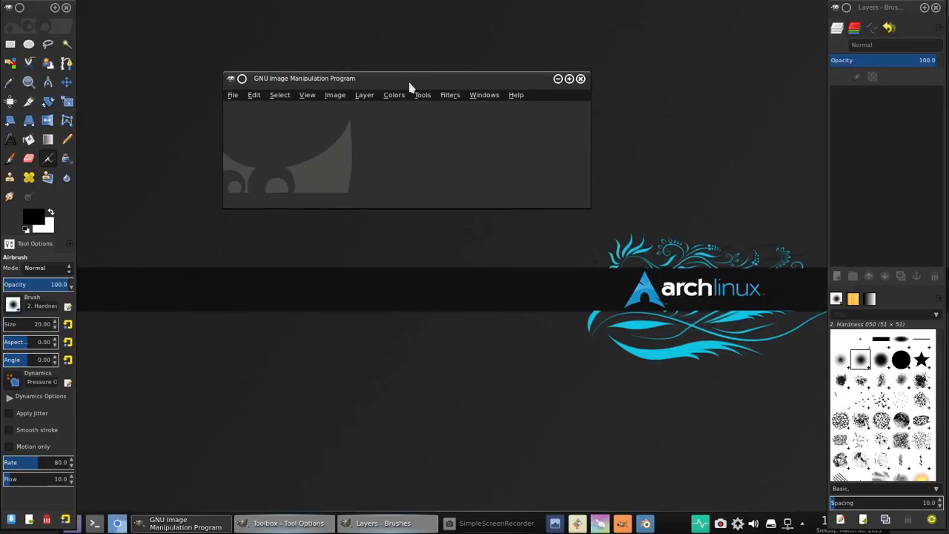
{"action": "left_click", "coordinate": [484, 96]}
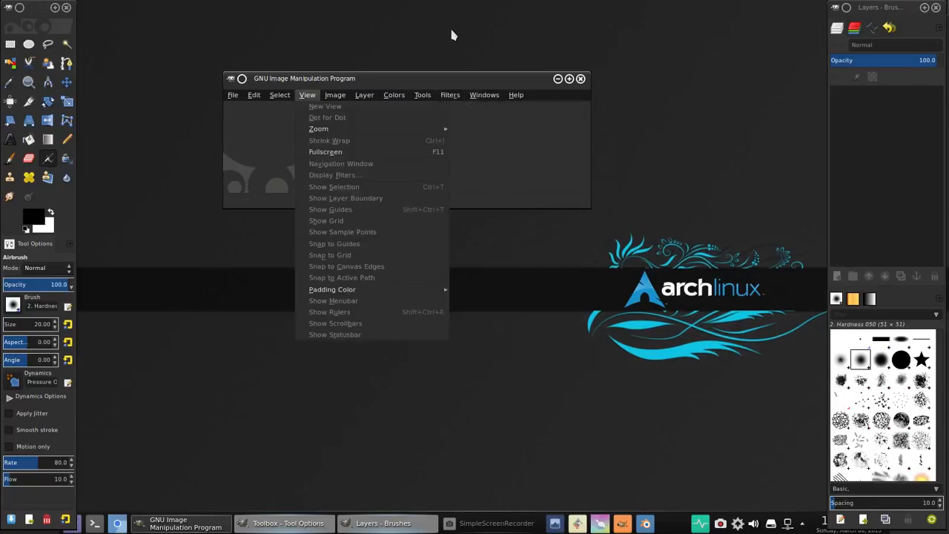
{"action": "mouse_move", "coordinate": [423, 95]}
{"action": "mouse_move", "coordinate": [481, 98]}
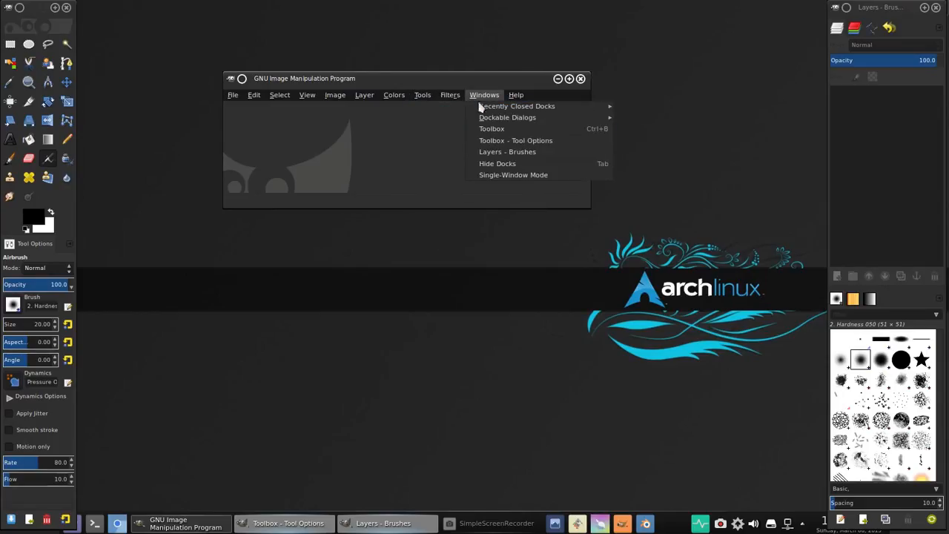
{"action": "left_click", "coordinate": [499, 178]}
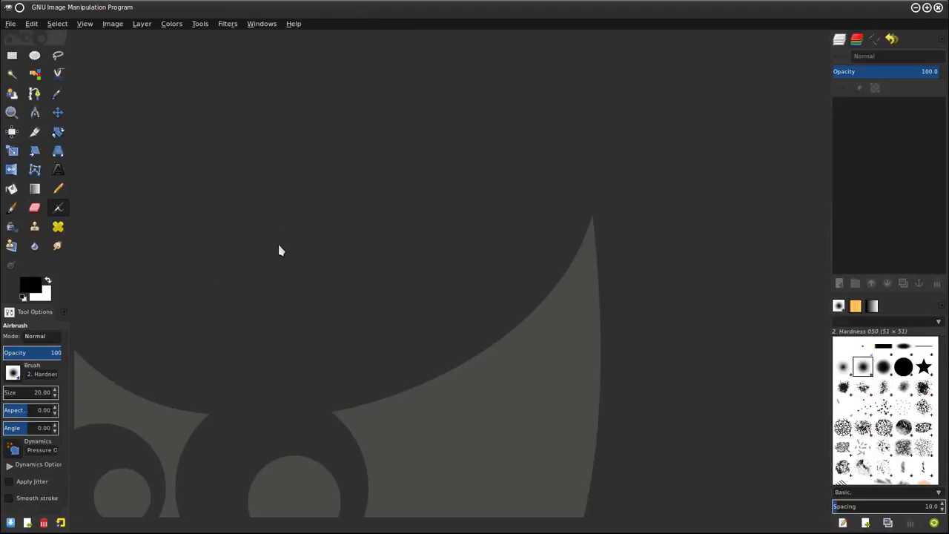
Step: Move the Tool Options tab into the dock with Brushes, Patterns and Gradients, and narrow the toolbox to two columns of tools
{"action": "mouse_move", "coordinate": [74, 395]}
{"action": "left_mouse_down"}
{"action": "mouse_move", "coordinate": [101, 392]}
{"action": "mouse_move", "coordinate": [89, 395]}
{"action": "left_mouse_up"}
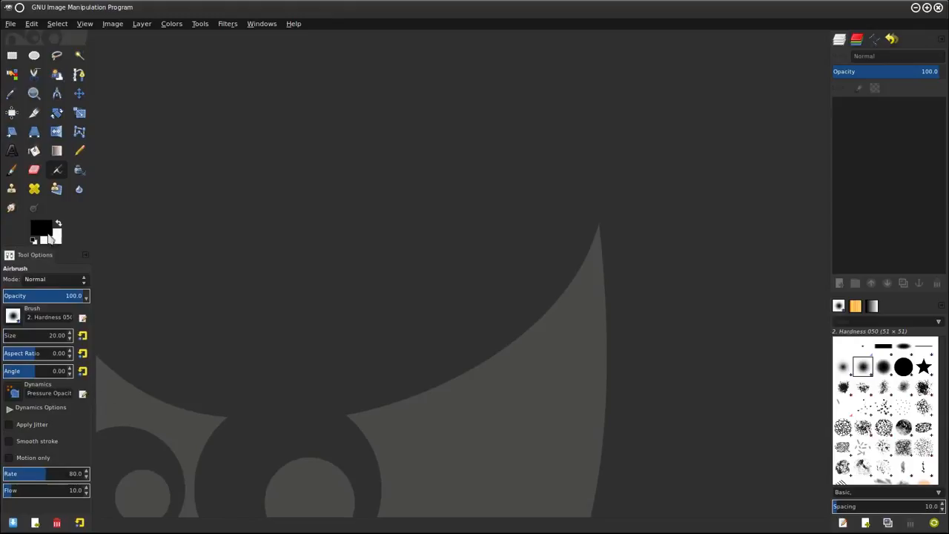
{"action": "mouse_move", "coordinate": [27, 259]}
{"action": "left_mouse_down"}
{"action": "mouse_move", "coordinate": [329, 267]}
{"action": "mouse_move", "coordinate": [470, 343]}
{"action": "mouse_move", "coordinate": [123, 260]}
{"action": "mouse_move", "coordinate": [25, 255]}
{"action": "left_mouse_up"}
{"action": "mouse_move", "coordinate": [30, 259]}
{"action": "left_mouse_down"}
{"action": "mouse_move", "coordinate": [472, 347]}
{"action": "mouse_move", "coordinate": [673, 422]}
{"action": "mouse_move", "coordinate": [841, 336]}
{"action": "mouse_move", "coordinate": [839, 307]}
{"action": "left_mouse_up"}
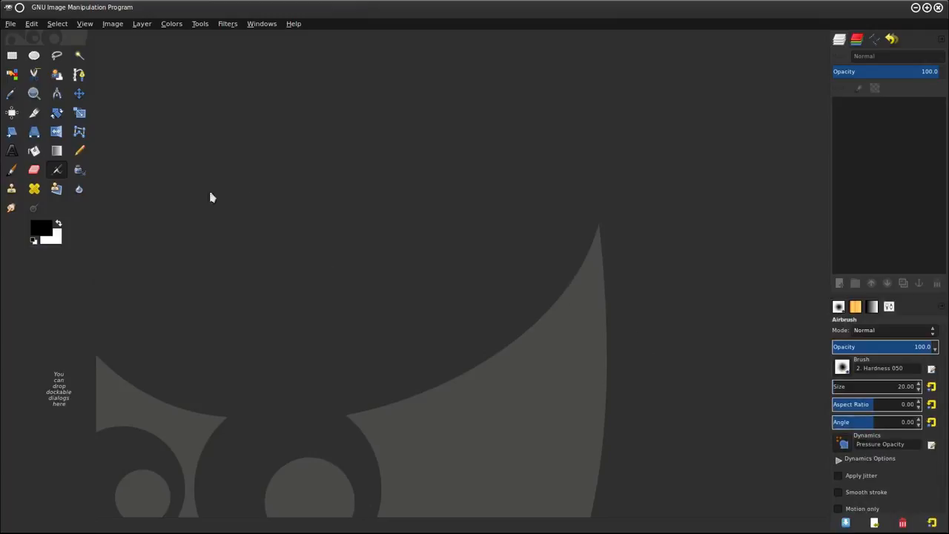
{"action": "left_click_drag", "start_coordinate": [92, 282], "coordinate": [49, 285]}
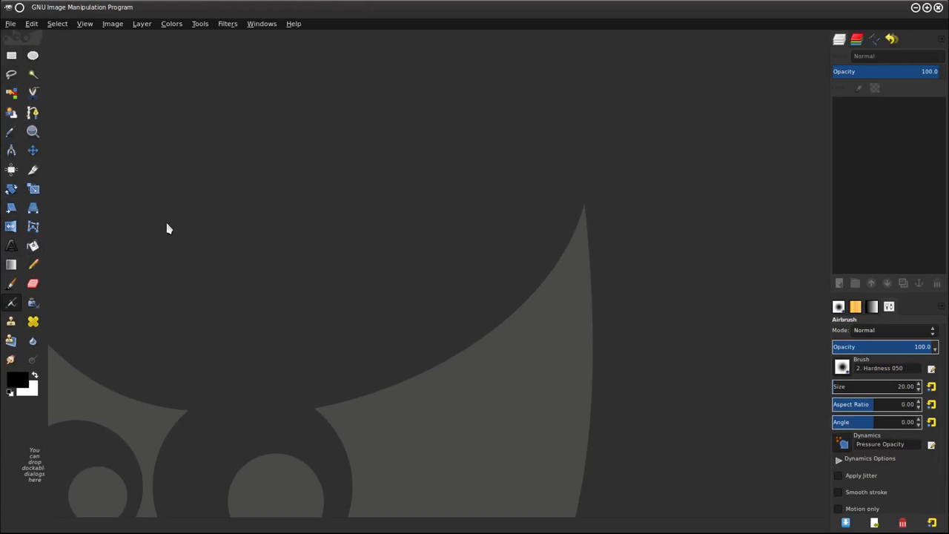
Step: Close the Channels and Undo History tabs, keeping Layers and Paths in their dock
{"action": "left_click", "coordinate": [856, 39]}
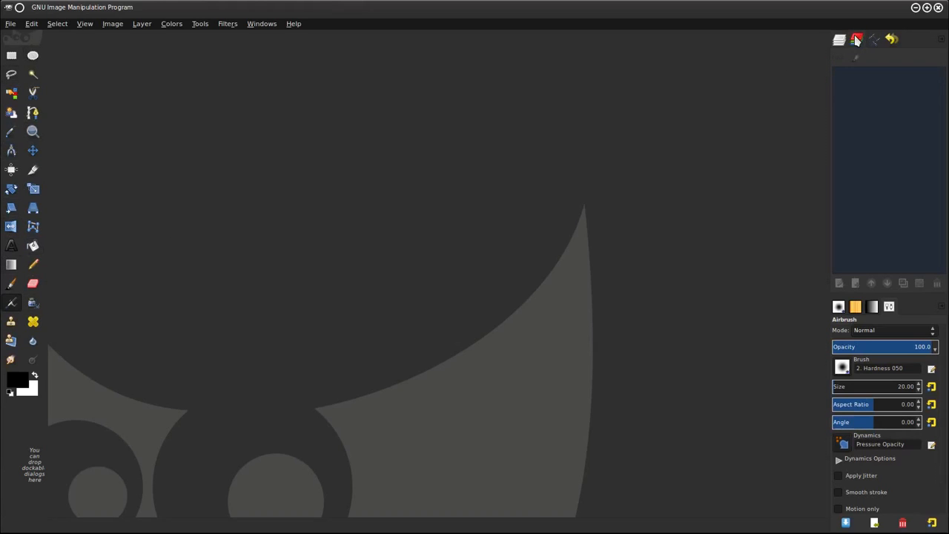
{"action": "left_click", "coordinate": [942, 43]}
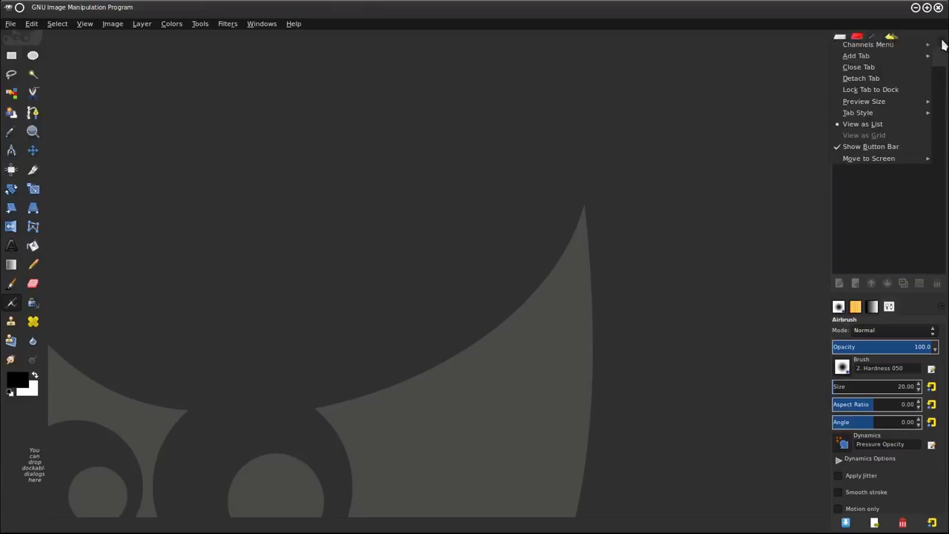
{"action": "left_click", "coordinate": [858, 67]}
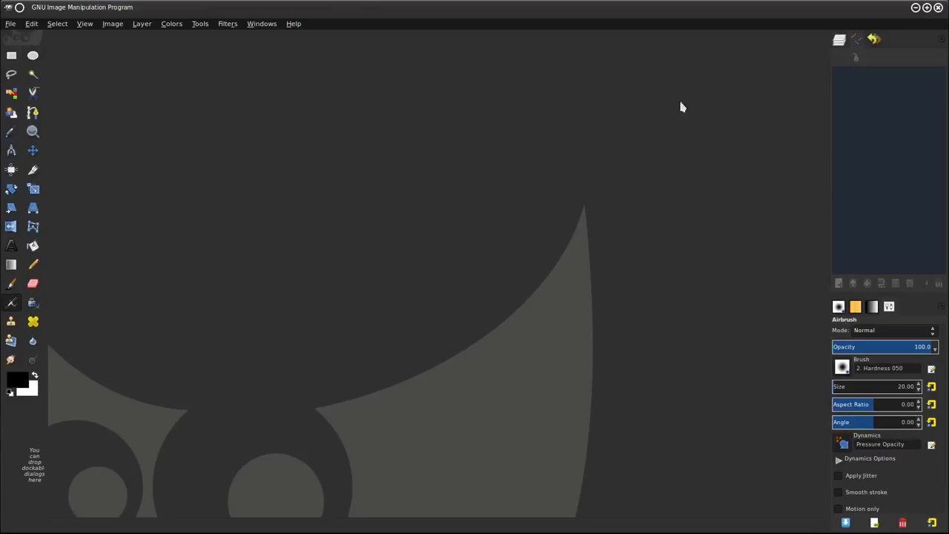
{"action": "left_click", "coordinate": [943, 43]}
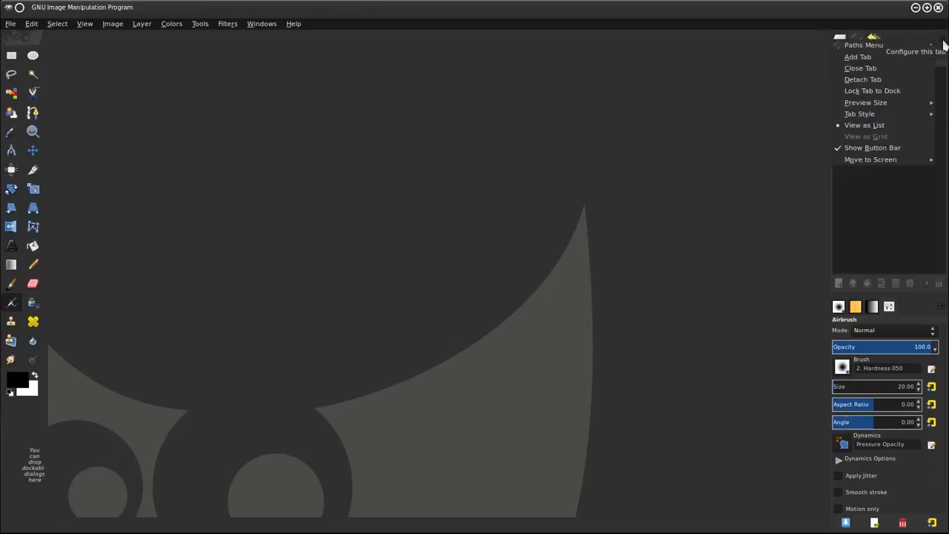
{"action": "left_click", "coordinate": [715, 79]}
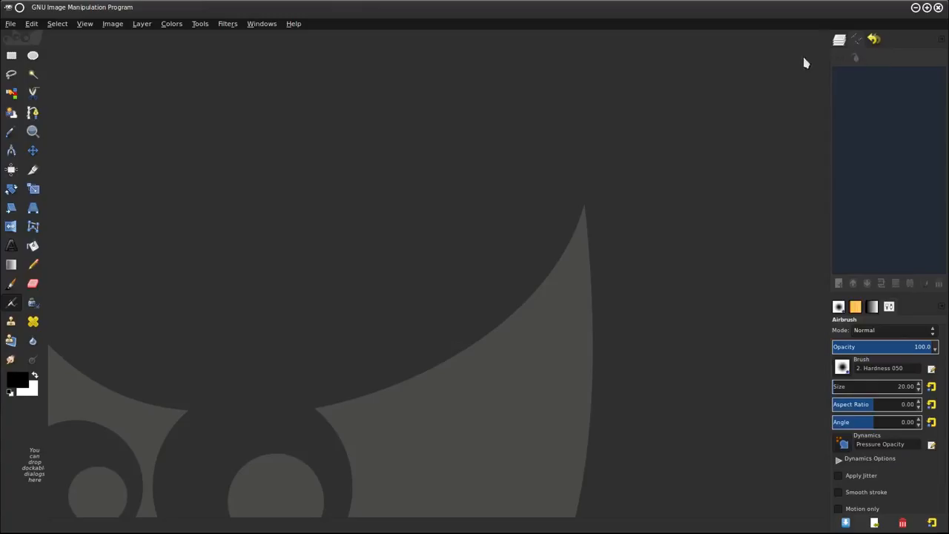
{"action": "left_click", "coordinate": [873, 41]}
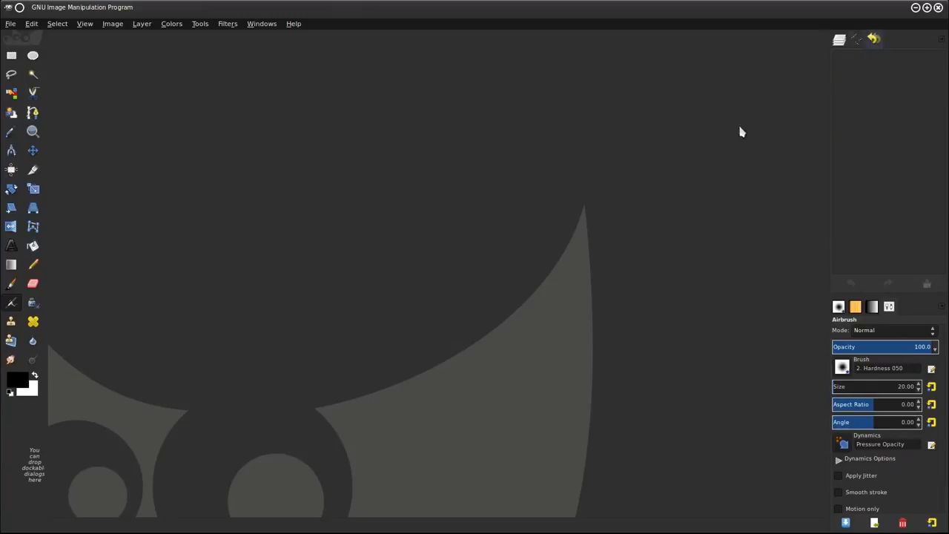
{"action": "left_click", "coordinate": [941, 42]}
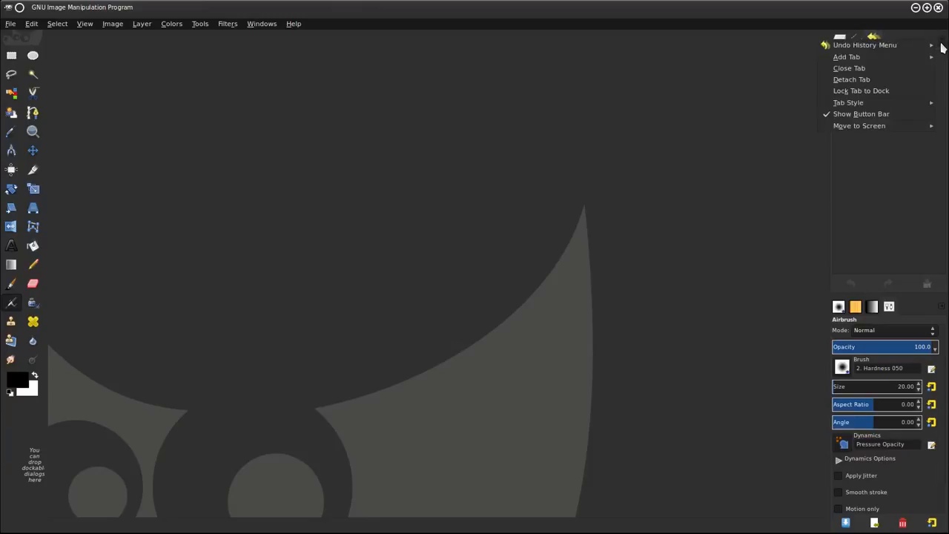
{"action": "left_click", "coordinate": [873, 72]}
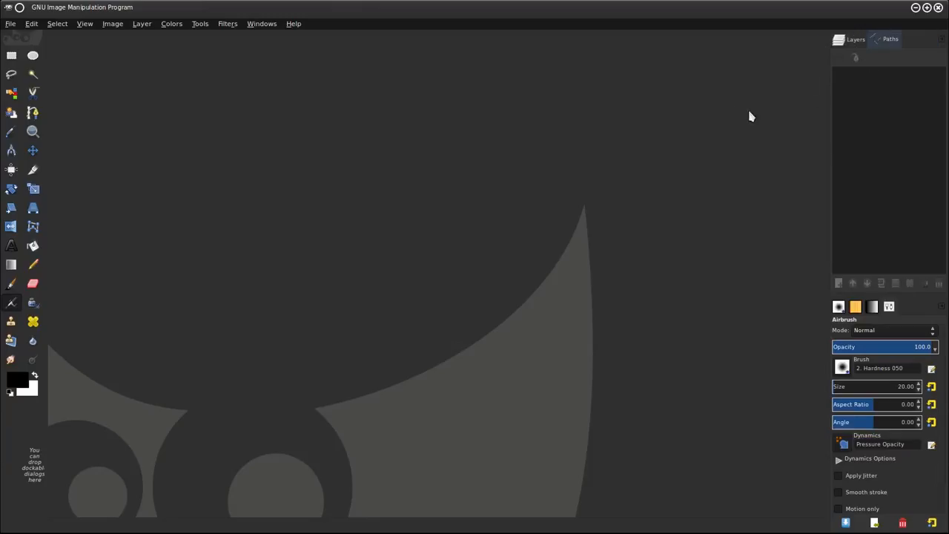
Step: Move the Layers tab into the Brushes dock and arrange the tabs with Tool Options first and Layers second
{"action": "left_click", "coordinate": [856, 41]}
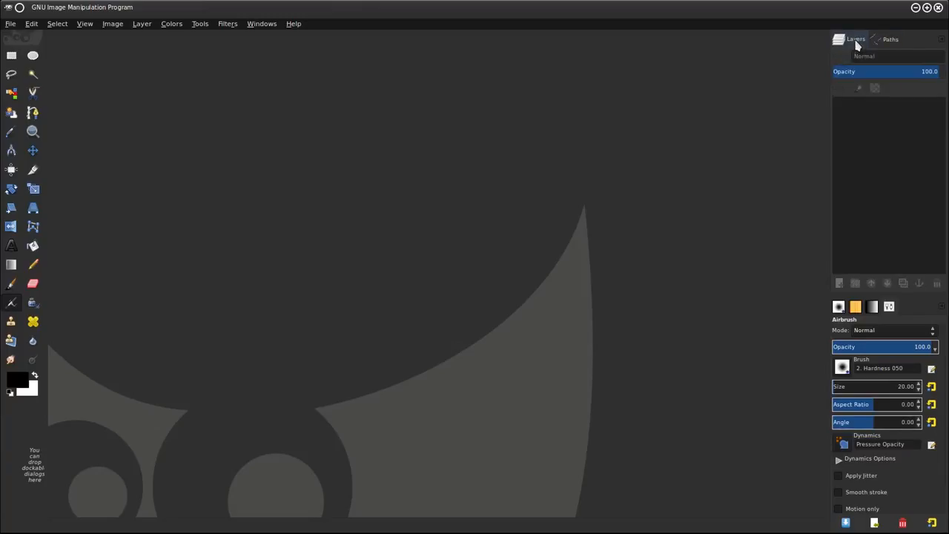
{"action": "left_click_drag", "start_coordinate": [856, 43], "coordinate": [851, 320]}
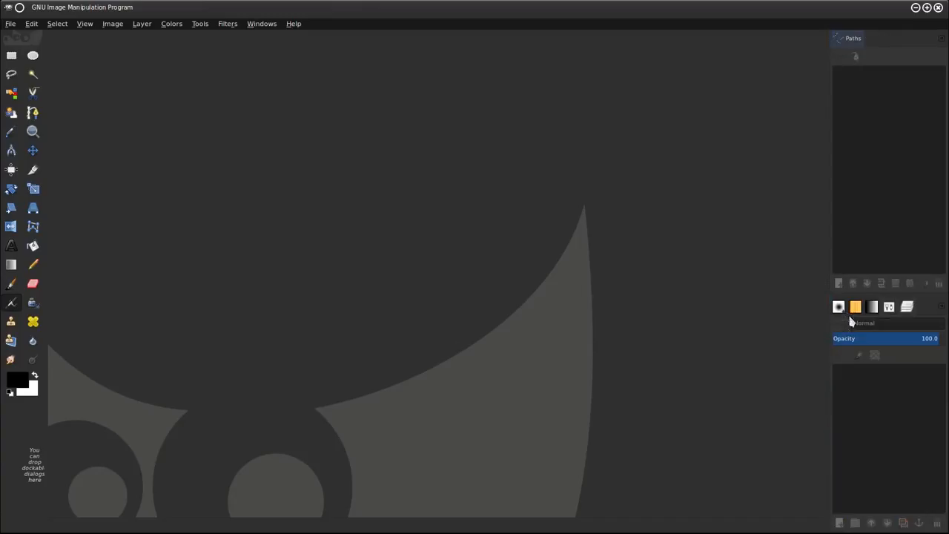
{"action": "left_click", "coordinate": [889, 308]}
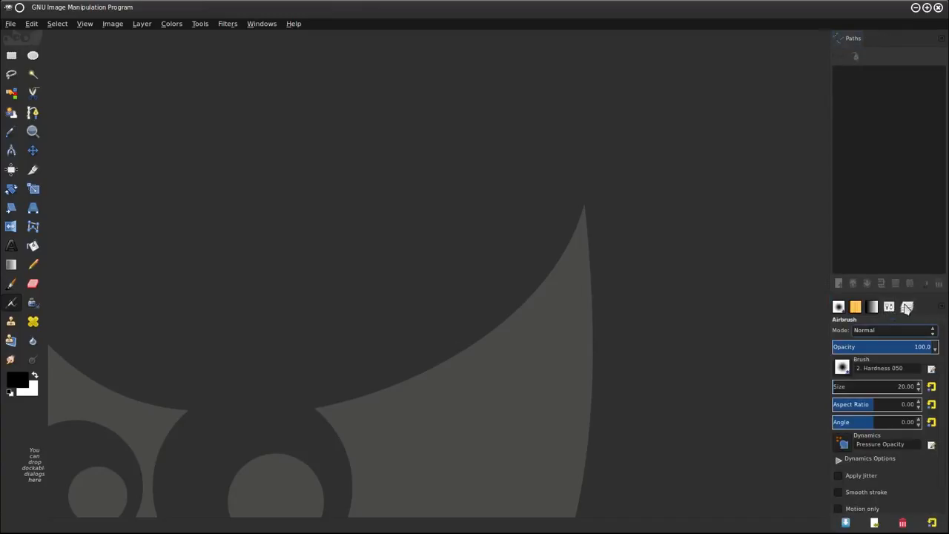
{"action": "mouse_move", "coordinate": [890, 308]}
{"action": "left_mouse_down"}
{"action": "mouse_move", "coordinate": [845, 331]}
{"action": "mouse_move", "coordinate": [839, 310]}
{"action": "left_mouse_up"}
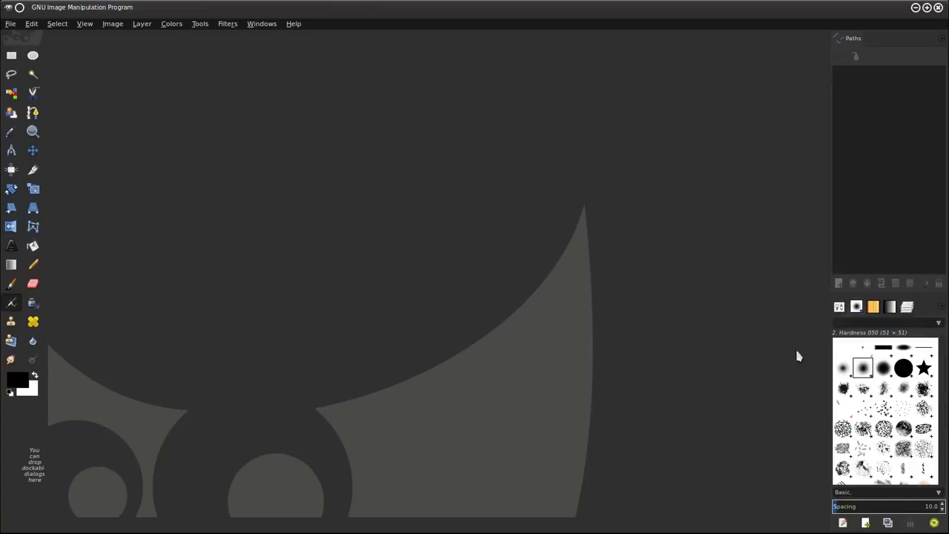
{"action": "left_click", "coordinate": [907, 309]}
{"action": "mouse_move", "coordinate": [916, 312]}
{"action": "left_mouse_down"}
{"action": "mouse_move", "coordinate": [870, 332]}
{"action": "mouse_move", "coordinate": [856, 308]}
{"action": "left_mouse_up"}
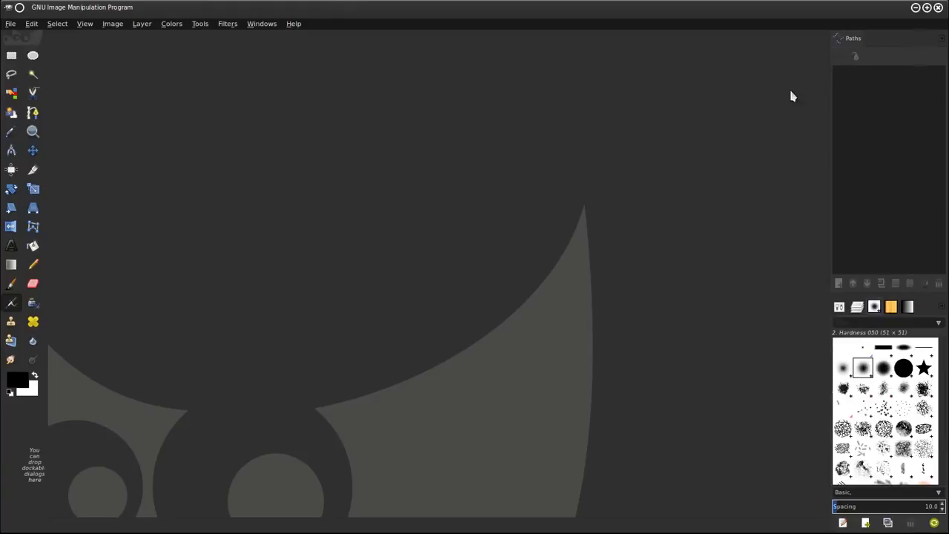
{"action": "left_click", "coordinate": [940, 43]}
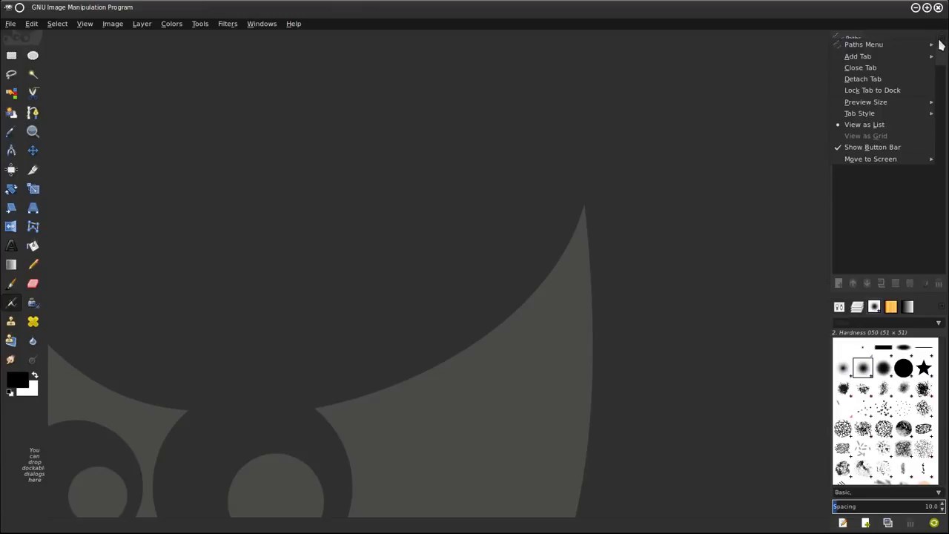
{"action": "mouse_move", "coordinate": [883, 63]}
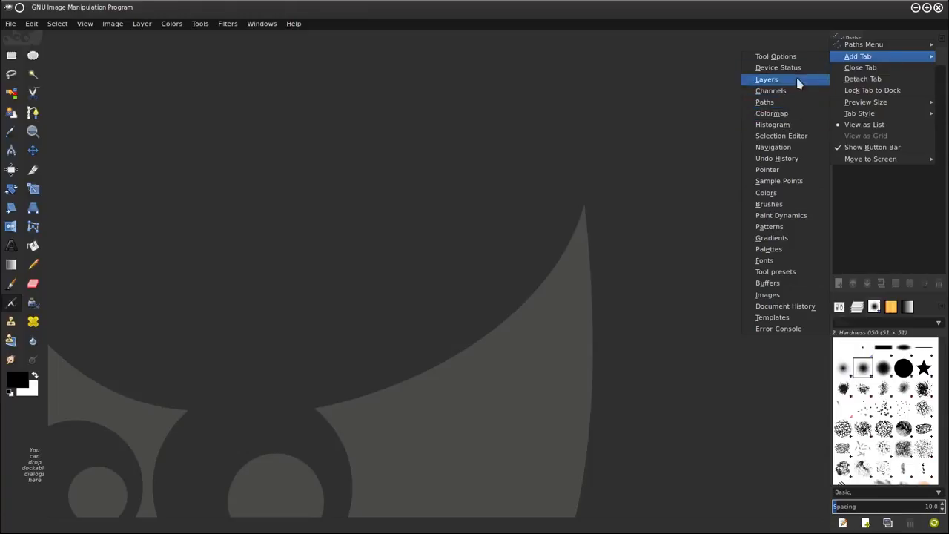
{"action": "left_click", "coordinate": [684, 132]}
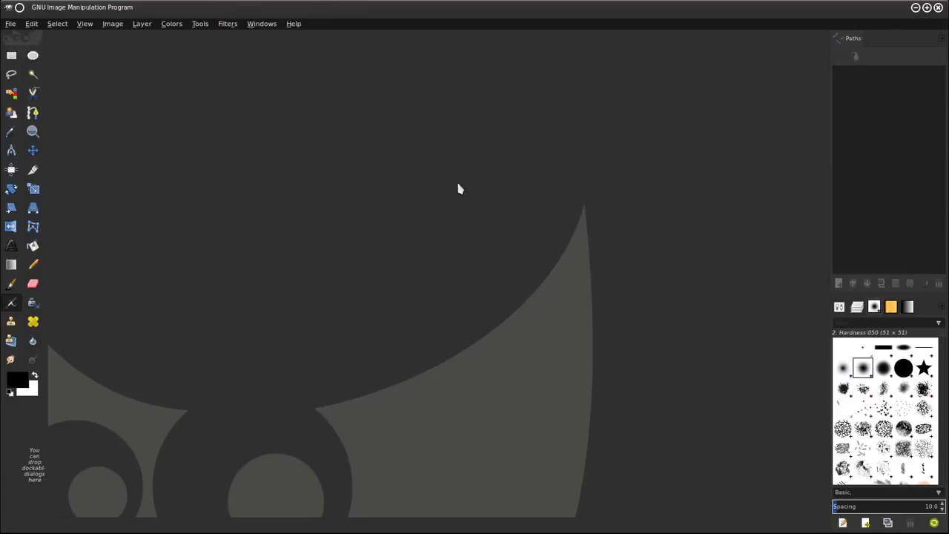
Step: Minimize GIMP and open the GTK configuration page of Application Appearance in System Settings
{"action": "left_click", "coordinate": [916, 8]}
{"action": "right_click", "coordinate": [407, 201]}
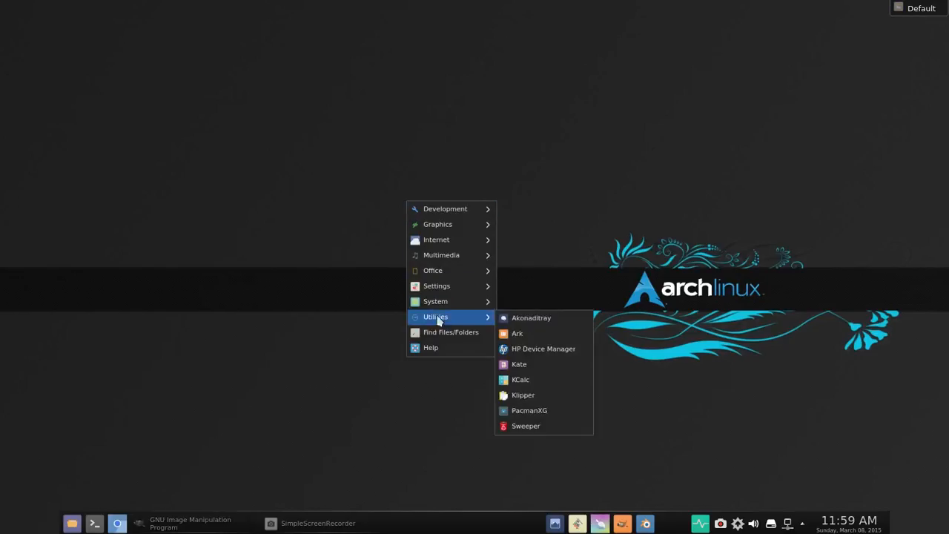
{"action": "mouse_move", "coordinate": [439, 288]}
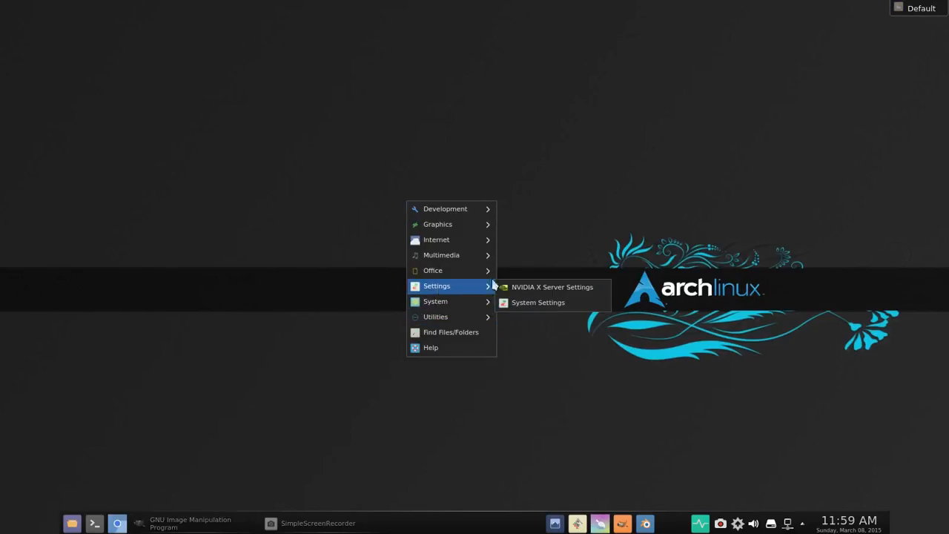
{"action": "left_click", "coordinate": [528, 303]}
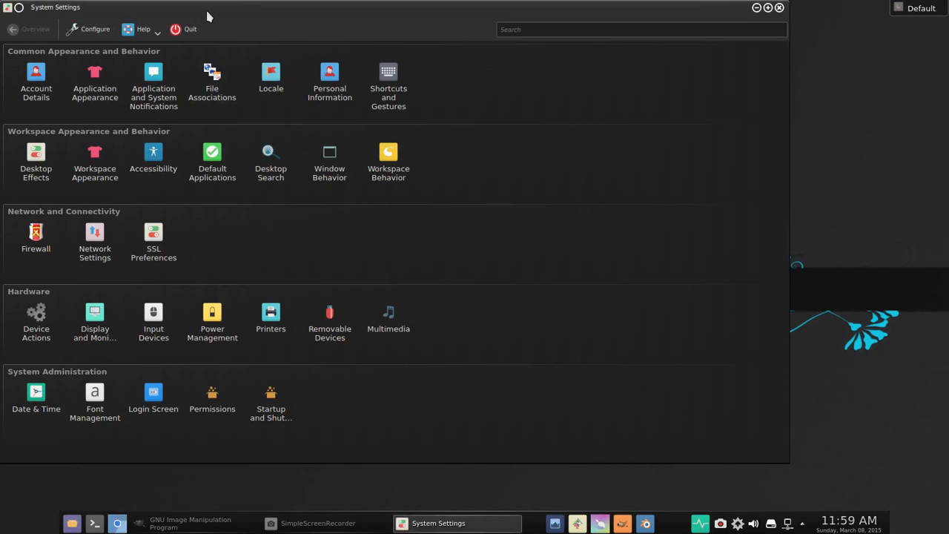
{"action": "left_click_drag", "start_coordinate": [208, 17], "coordinate": [334, 23]}
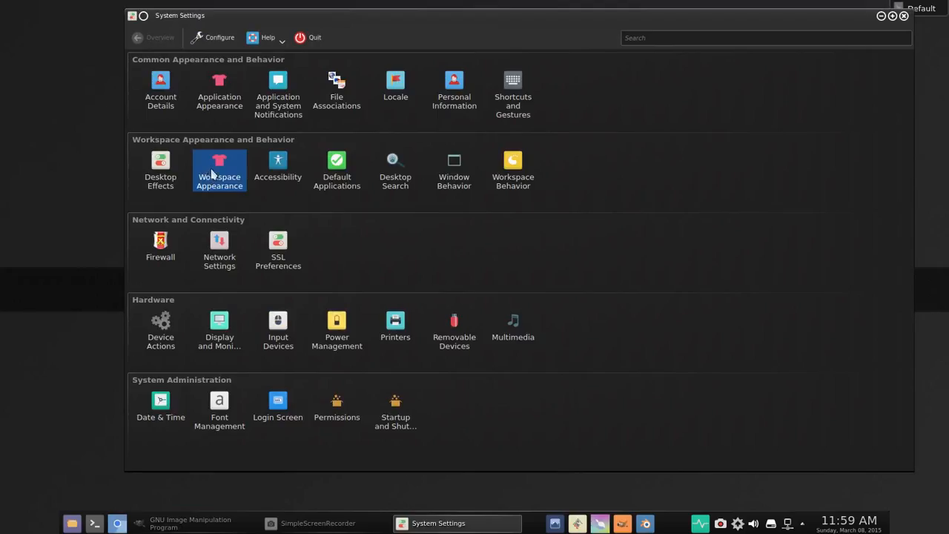
{"action": "left_click", "coordinate": [213, 101]}
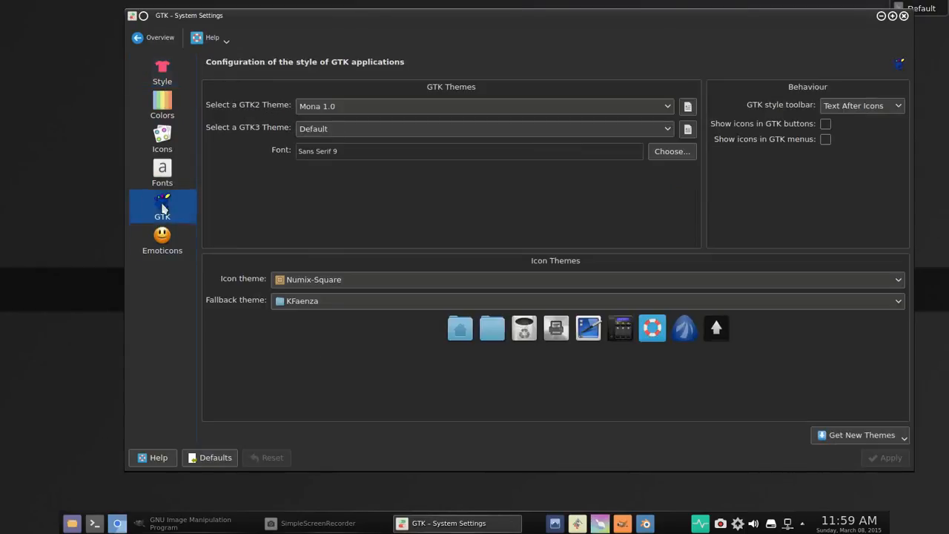
Step: Enable icons in GTK buttons and GTK menus, apply the change and close System Settings
{"action": "left_click", "coordinate": [826, 125]}
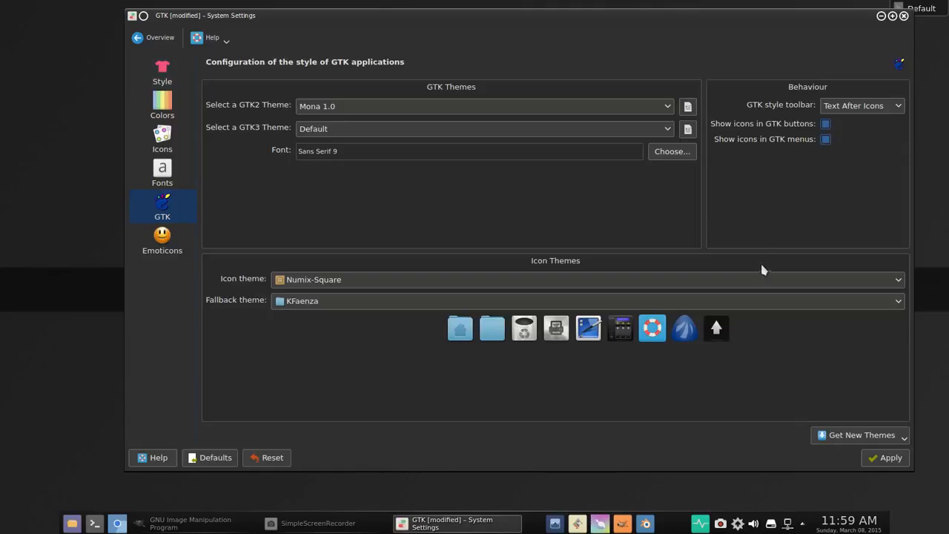
{"action": "left_click", "coordinate": [884, 459]}
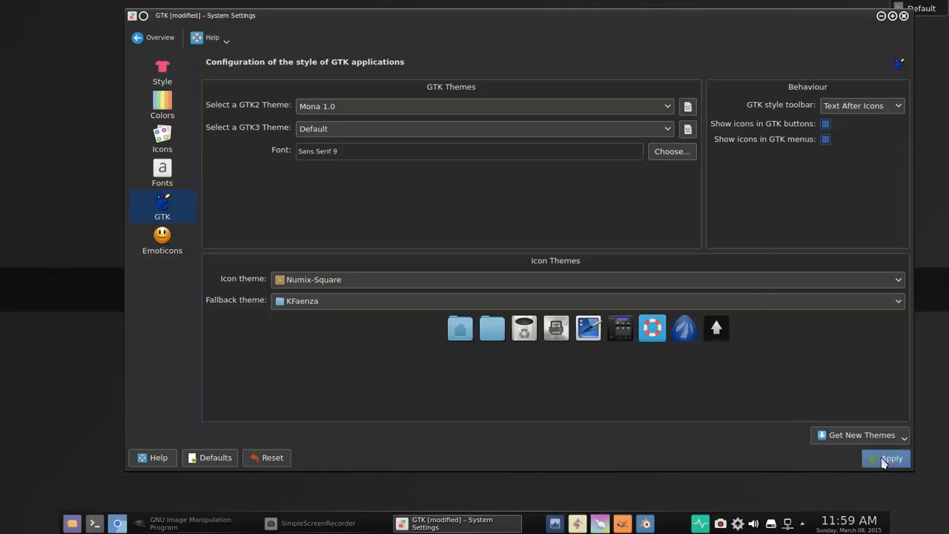
{"action": "left_click", "coordinate": [904, 16]}
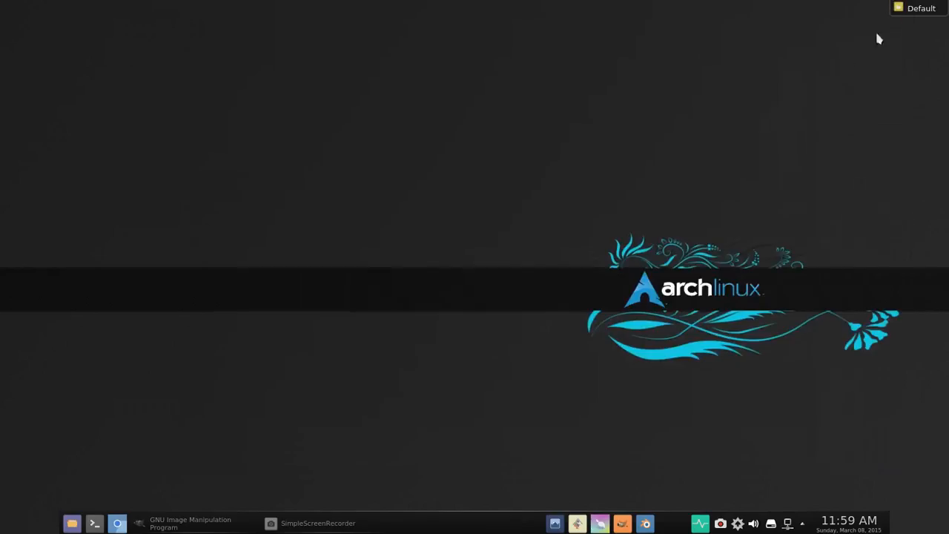
Step: Switch back to GIMP and add a Selection Editor tab to the dock that holds Paths
{"action": "left_click", "coordinate": [213, 521]}
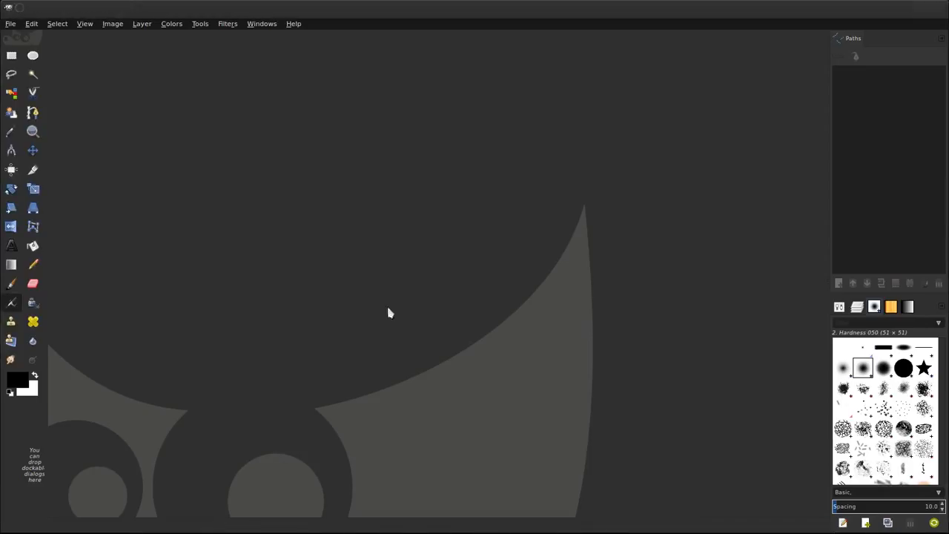
{"action": "left_click", "coordinate": [941, 40]}
{"action": "mouse_move", "coordinate": [878, 60]}
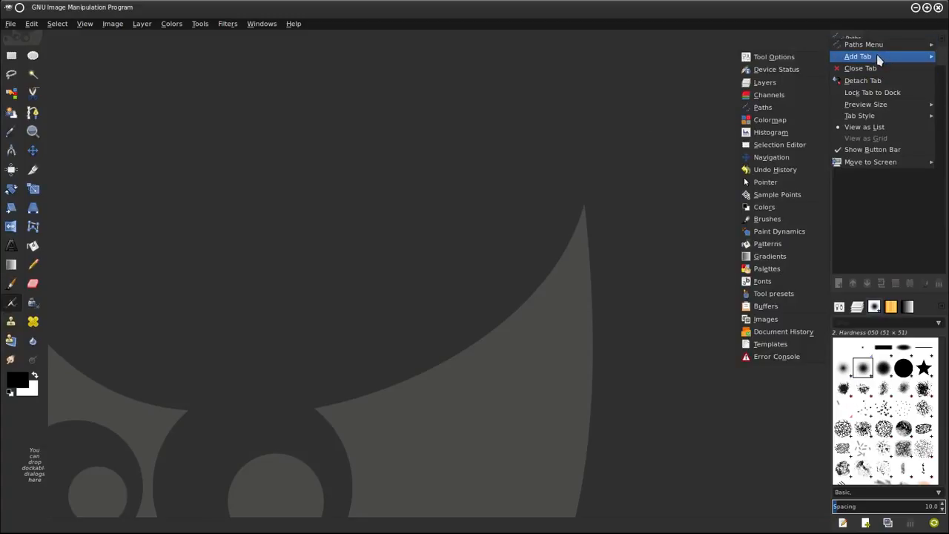
{"action": "left_click", "coordinate": [764, 146]}
Step: Add a Navigation tab to the dock that holds Paths and Selection Editor
{"action": "left_click", "coordinate": [943, 42]}
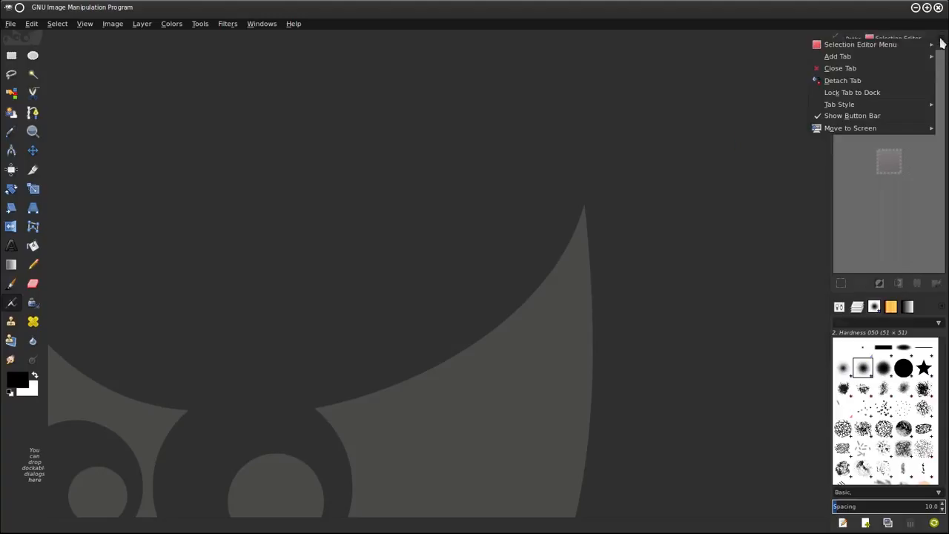
{"action": "mouse_move", "coordinate": [839, 58]}
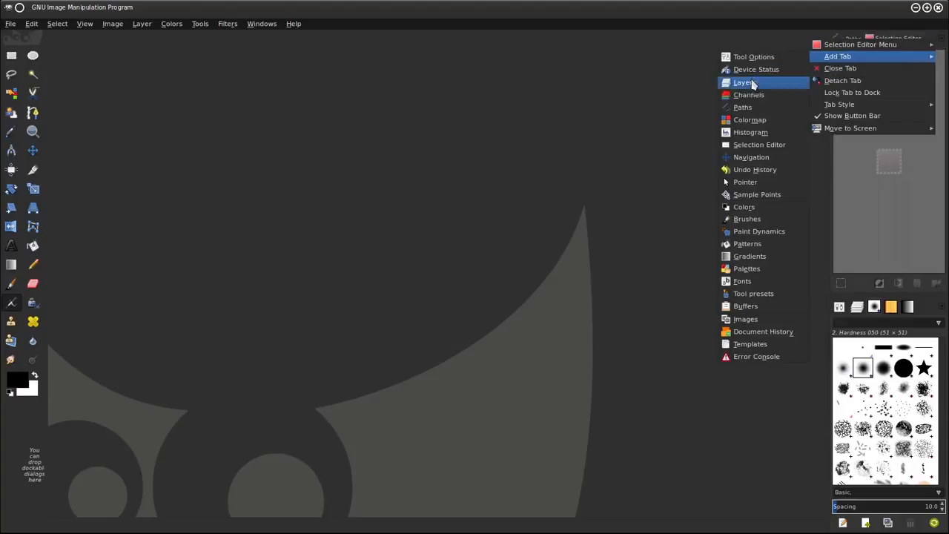
{"action": "left_click", "coordinate": [771, 157]}
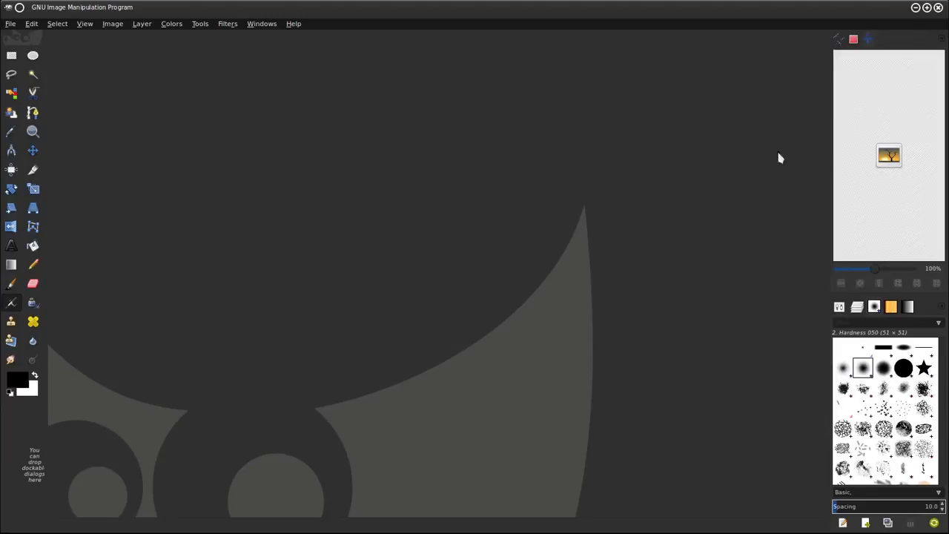
Step: Add a Colors tab to the same dock as Navigation and shrink that dock's height to enlarge the Brushes dock below
{"action": "left_click", "coordinate": [943, 43]}
{"action": "mouse_move", "coordinate": [856, 46]}
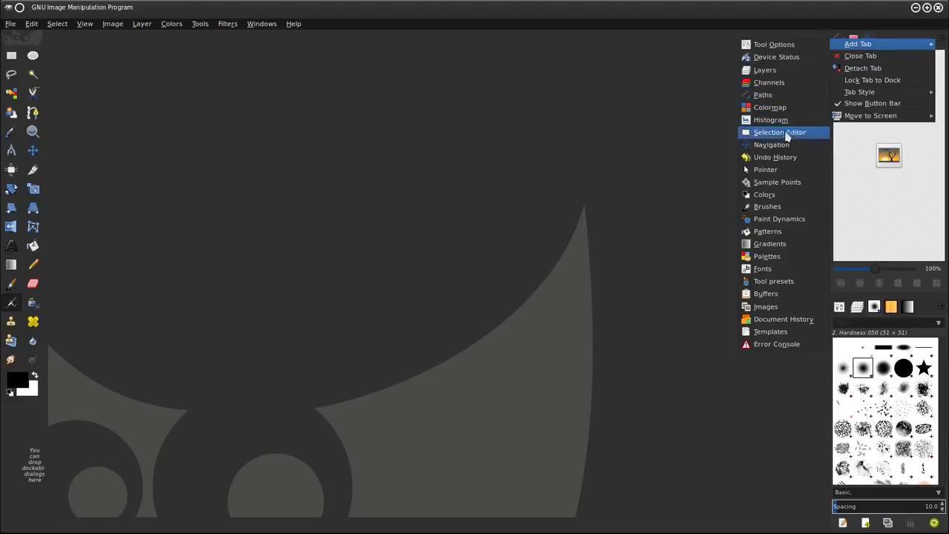
{"action": "left_click", "coordinate": [783, 197]}
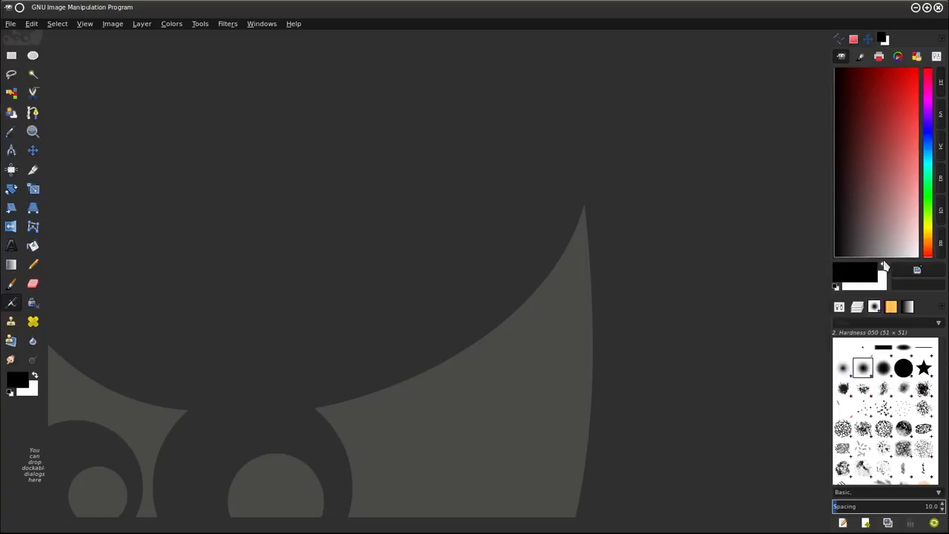
{"action": "mouse_move", "coordinate": [885, 297]}
{"action": "left_mouse_down"}
{"action": "mouse_move", "coordinate": [871, 171]}
{"action": "mouse_move", "coordinate": [859, 259]}
{"action": "mouse_move", "coordinate": [889, 121]}
{"action": "mouse_move", "coordinate": [874, 284]}
{"action": "mouse_move", "coordinate": [890, 160]}
{"action": "mouse_move", "coordinate": [880, 176]}
{"action": "left_mouse_up"}
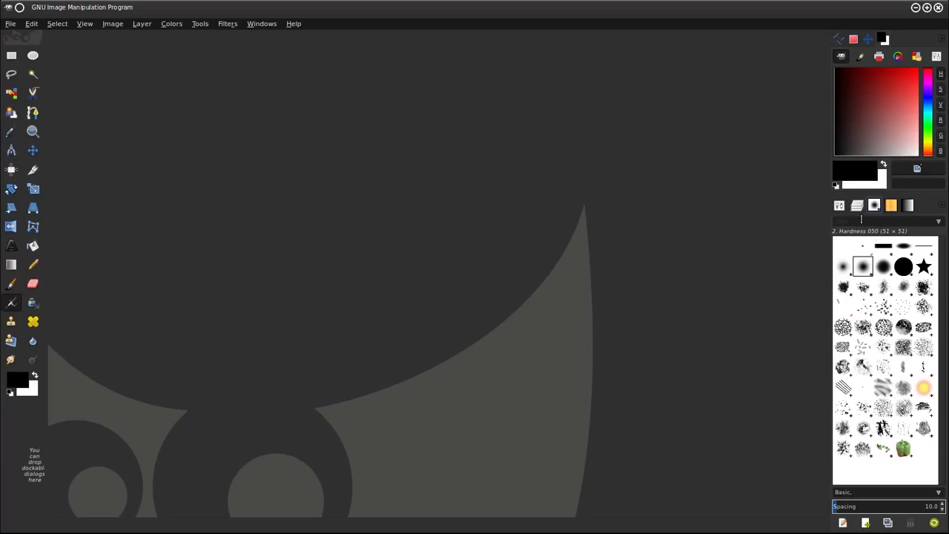
Step: Add a Tool presets tab to the Brushes dock and a Palettes tab to the dock that holds Colors
{"action": "left_click", "coordinate": [943, 210]}
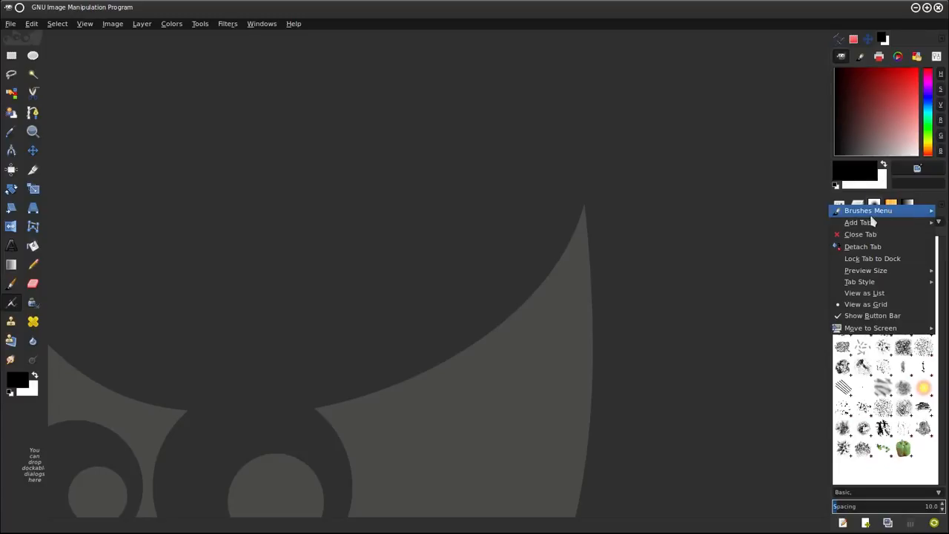
{"action": "mouse_move", "coordinate": [852, 227]}
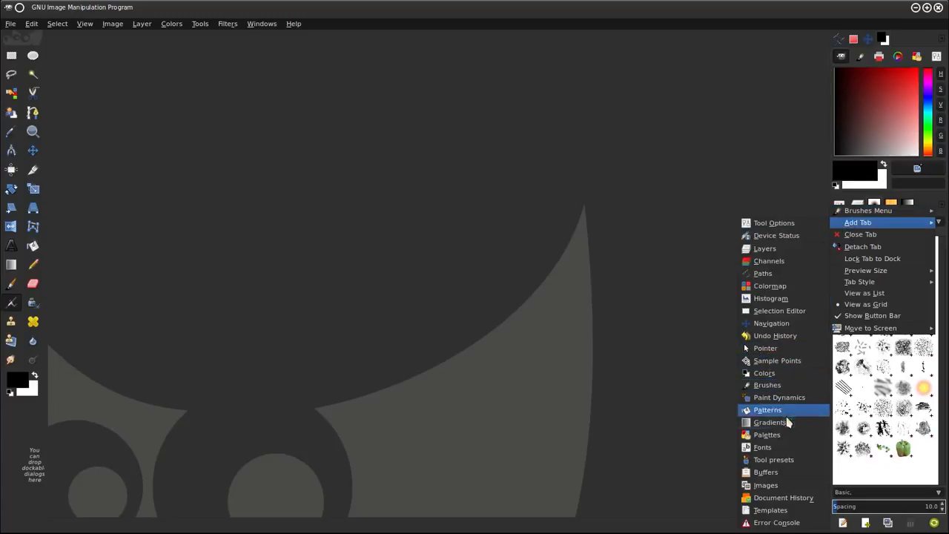
{"action": "left_click", "coordinate": [787, 461]}
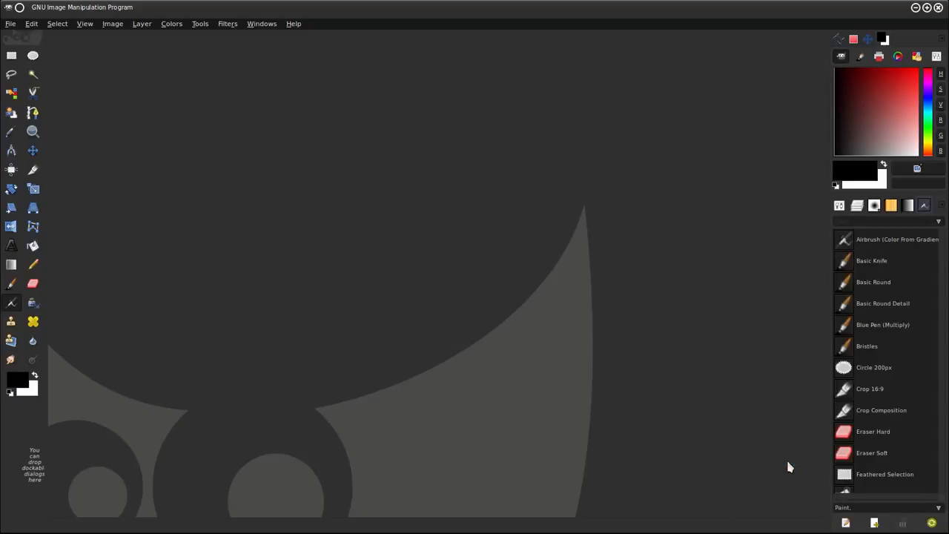
{"action": "left_click", "coordinate": [943, 38]}
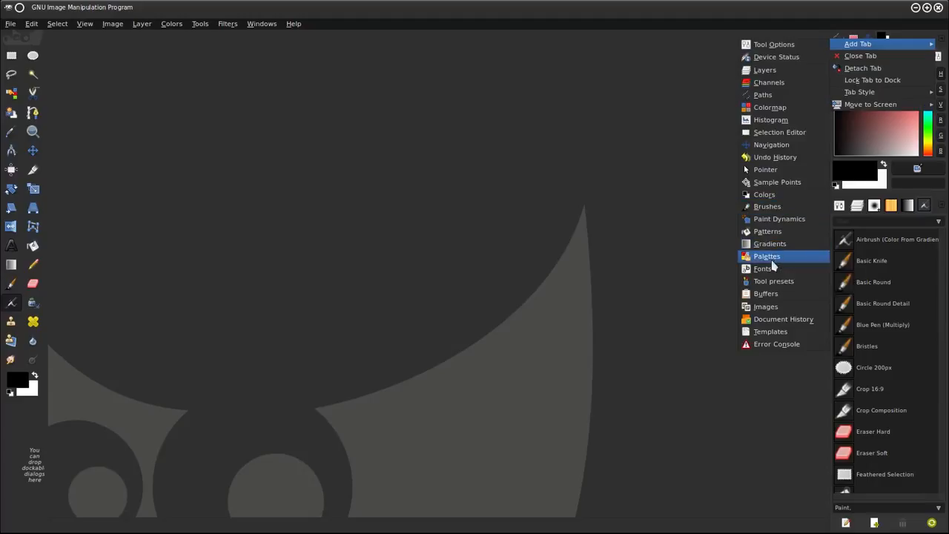
{"action": "left_click", "coordinate": [773, 264]}
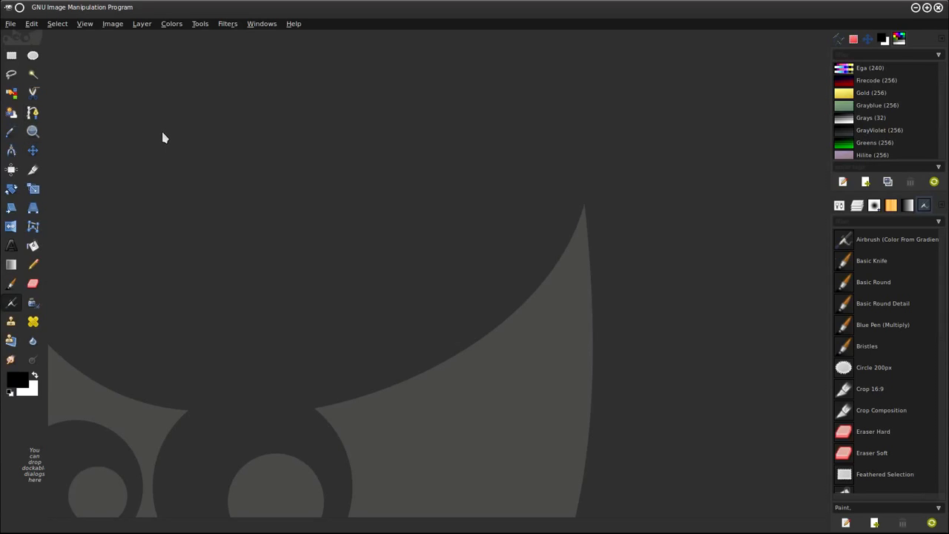
Step: Open Preferences and change the interface theme to Small
{"action": "left_click", "coordinate": [31, 24]}
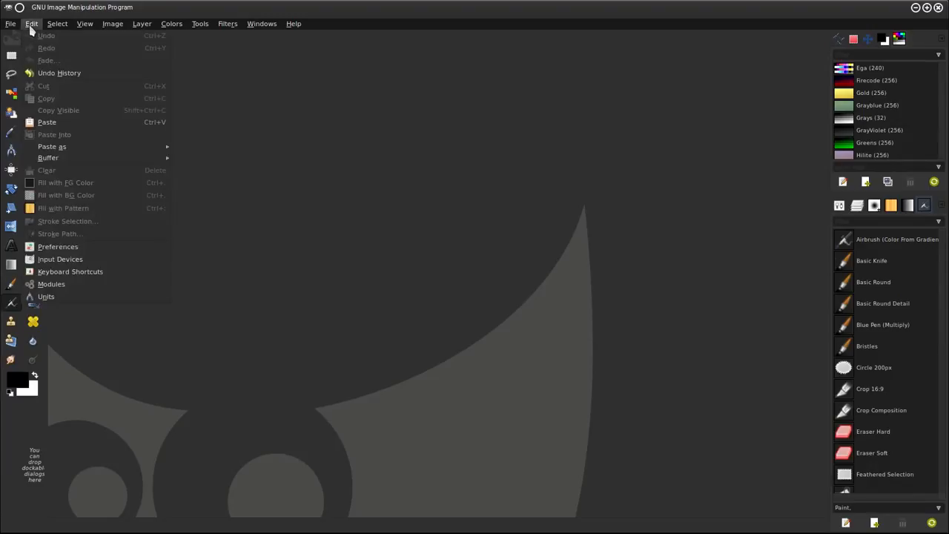
{"action": "left_click", "coordinate": [77, 249]}
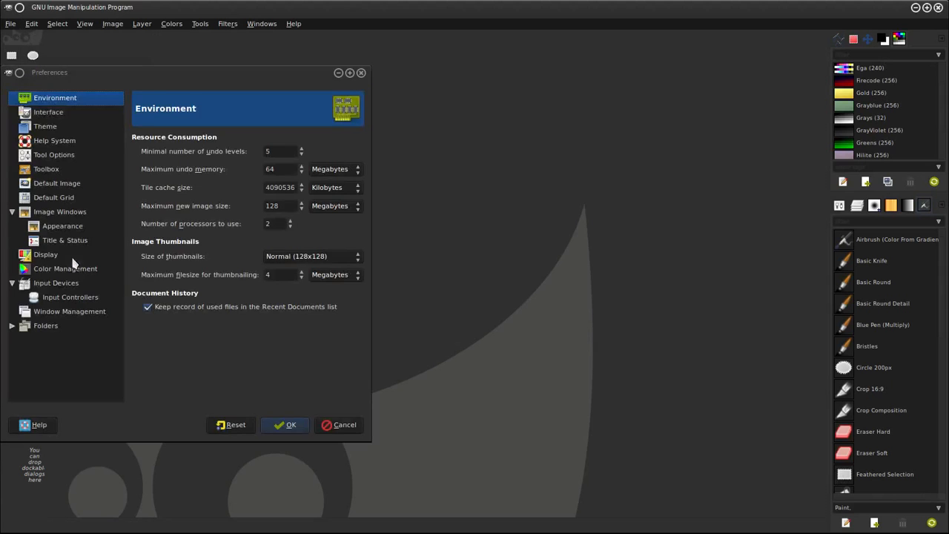
{"action": "left_click_drag", "start_coordinate": [114, 72], "coordinate": [356, 70]}
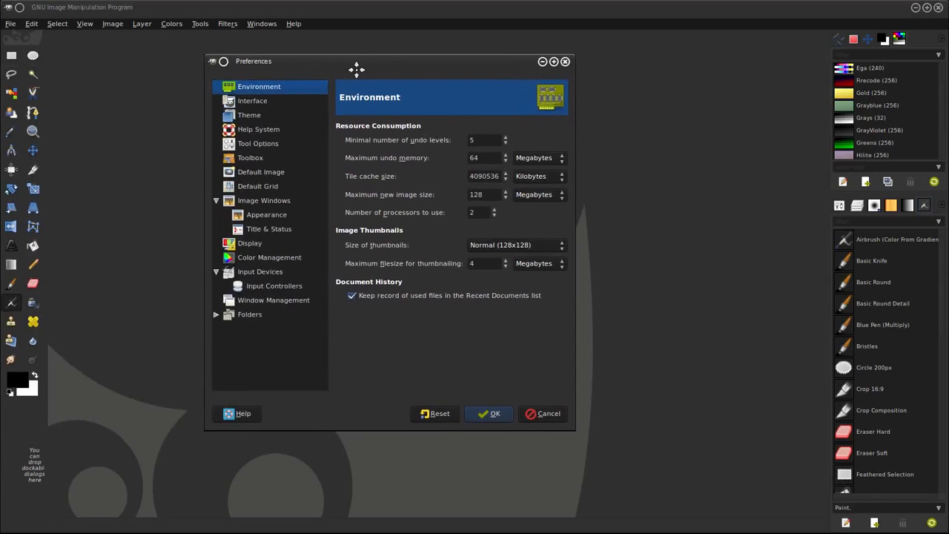
{"action": "left_click", "coordinate": [249, 102]}
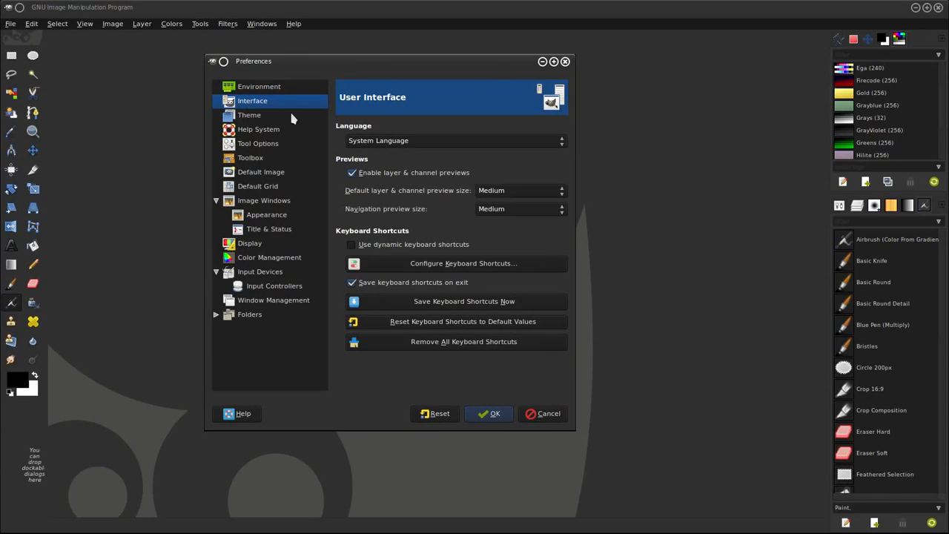
{"action": "left_click", "coordinate": [259, 117]}
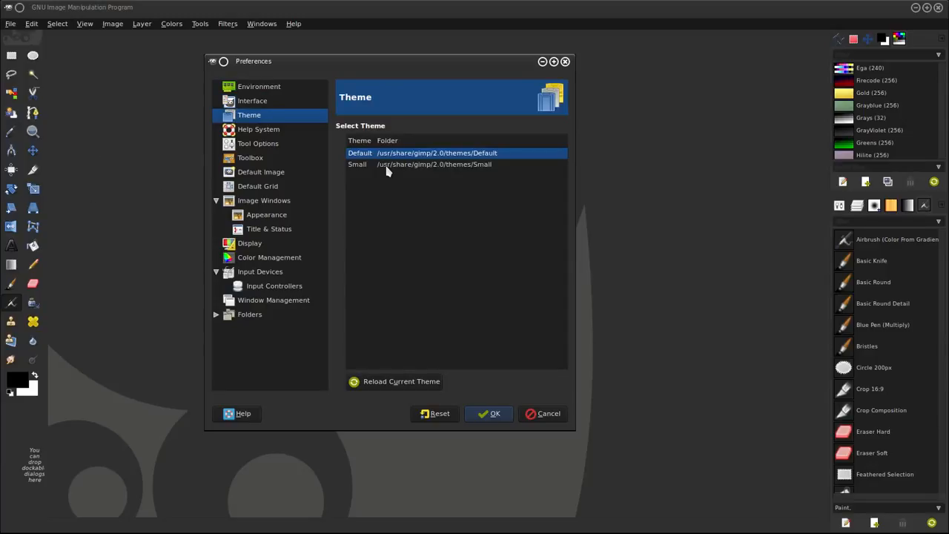
{"action": "left_click", "coordinate": [386, 166]}
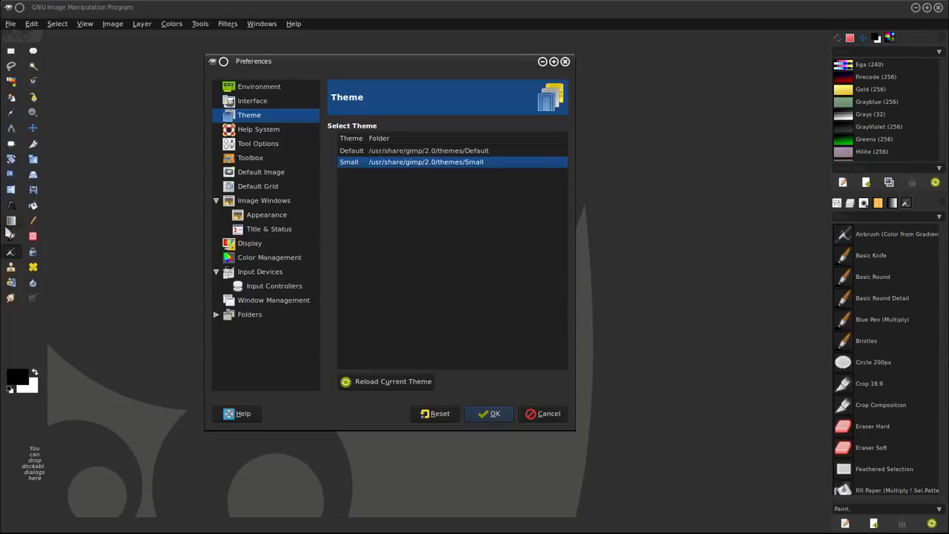
{"action": "key", "text": "Return"}
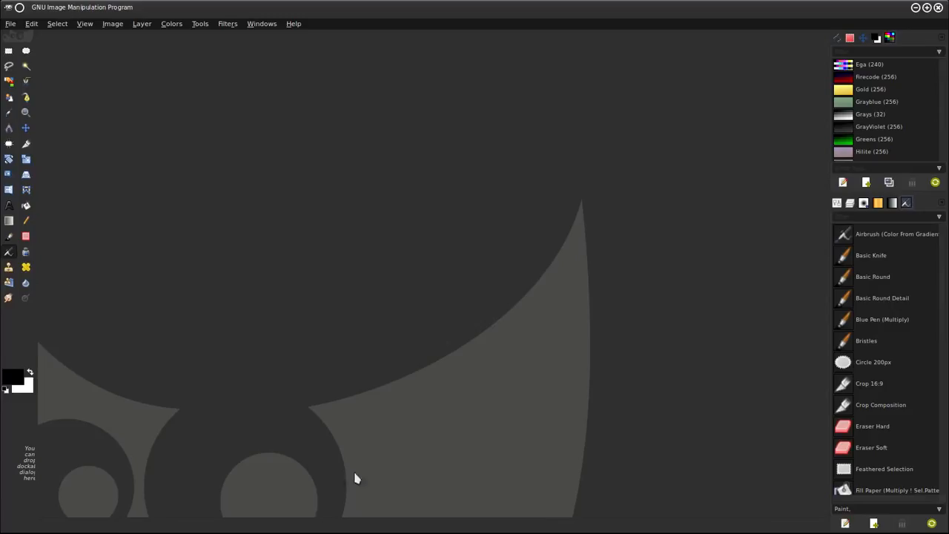
Step: Return to Preferences and, in Tool Options, stop sharing the brush, dynamics, pattern and gradient between paint tools
{"action": "left_click", "coordinate": [317, 524]}
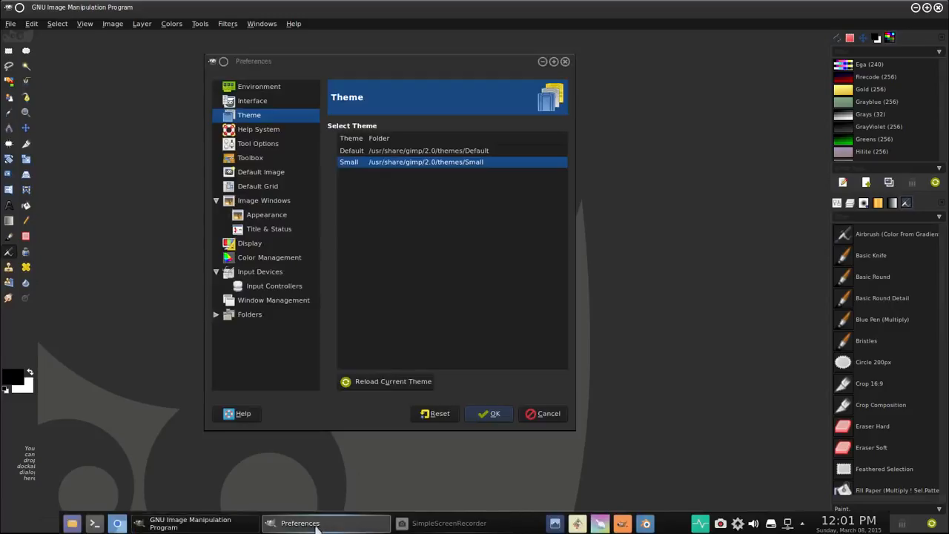
{"action": "left_click", "coordinate": [250, 146]}
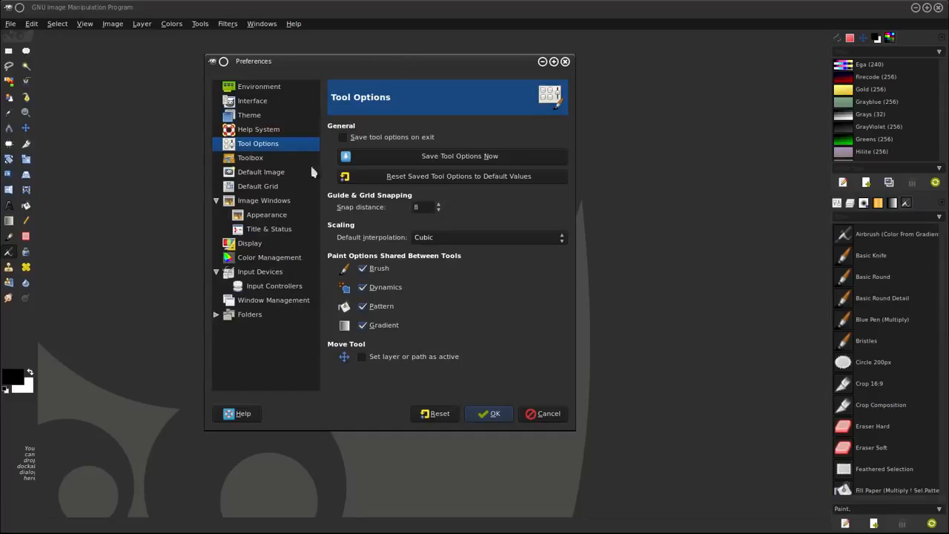
{"action": "left_click", "coordinate": [363, 269]}
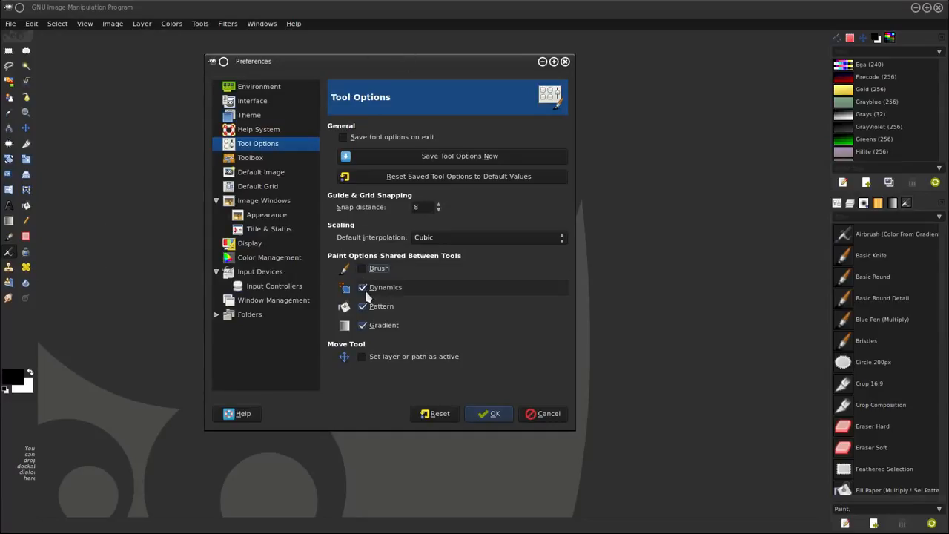
{"action": "left_click", "coordinate": [363, 288]}
{"action": "left_click", "coordinate": [362, 306]}
{"action": "left_click", "coordinate": [363, 326]}
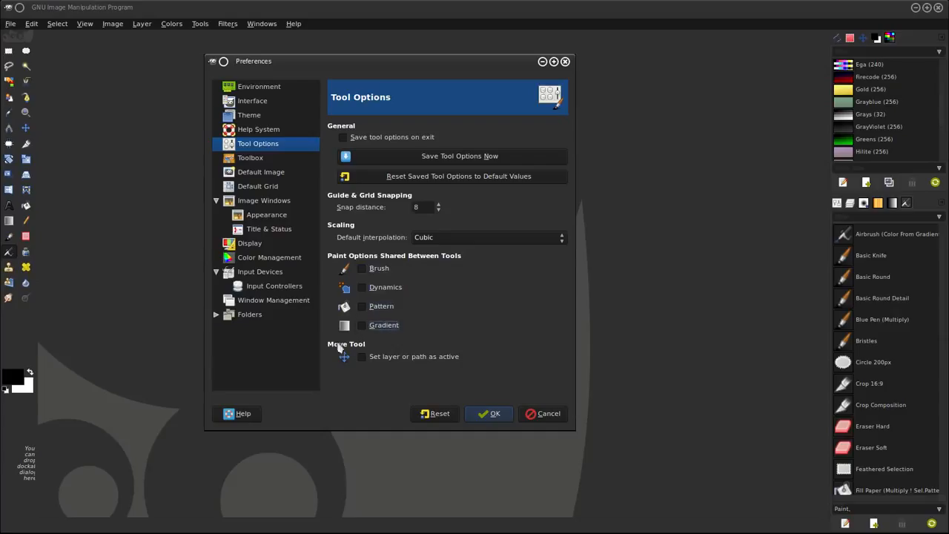
Step: Open the Toolbox page of Preferences and move the dialog farther away from the toolbox
{"action": "left_click", "coordinate": [250, 158]}
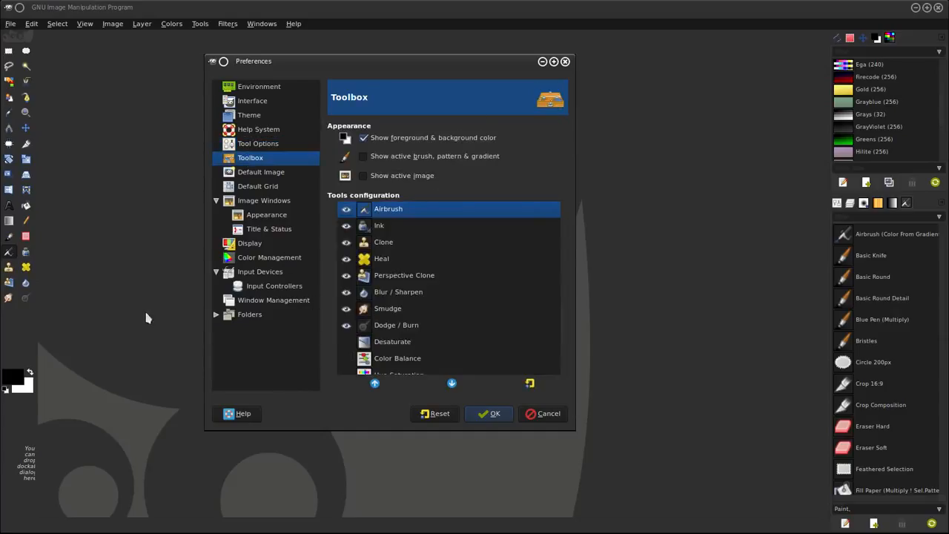
{"action": "left_click_drag", "start_coordinate": [399, 67], "coordinate": [532, 50]}
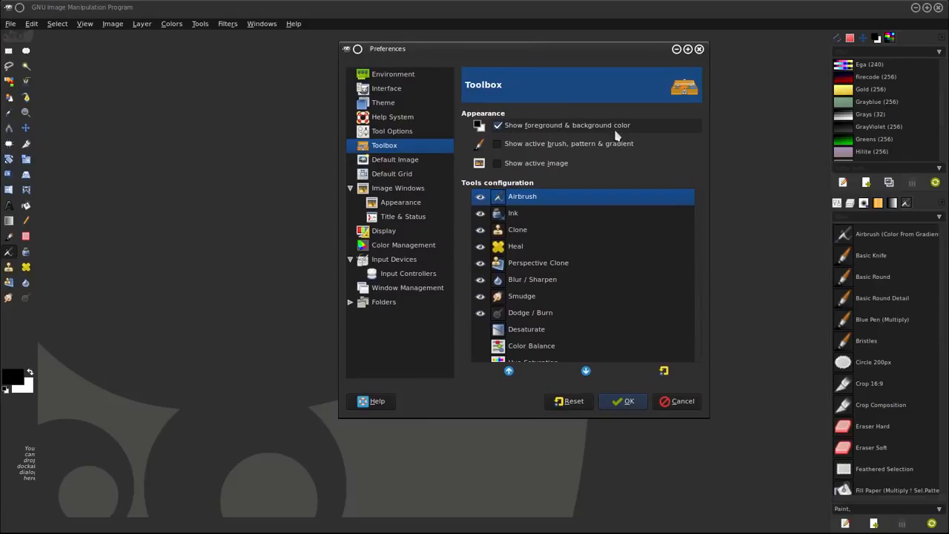
{"action": "left_click", "coordinate": [9, 379]}
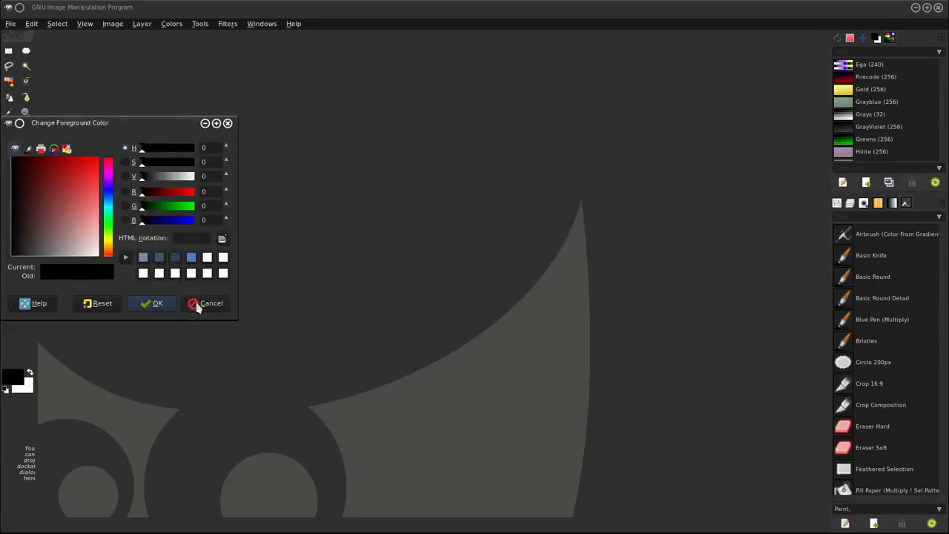
{"action": "left_click", "coordinate": [197, 306]}
{"action": "left_click", "coordinate": [12, 380]}
{"action": "left_click", "coordinate": [216, 306]}
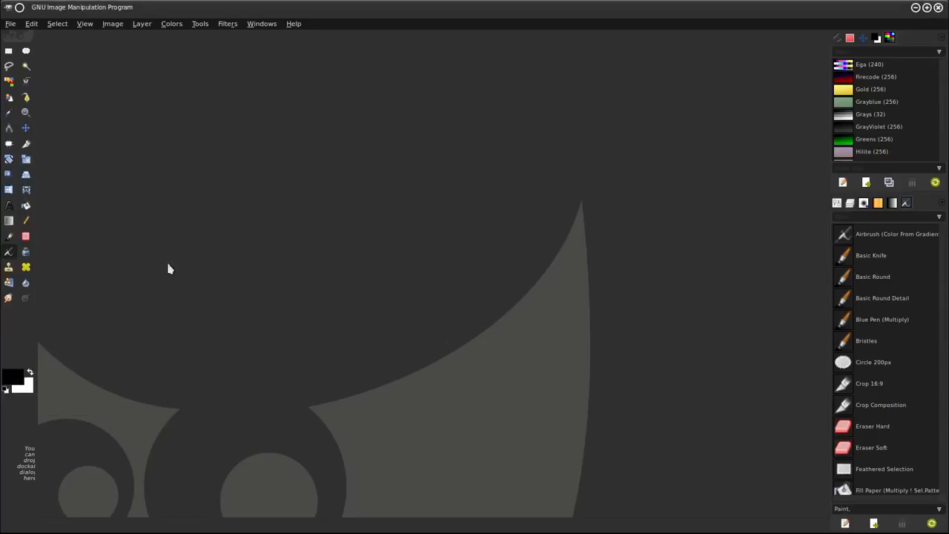
{"action": "left_click", "coordinate": [304, 523]}
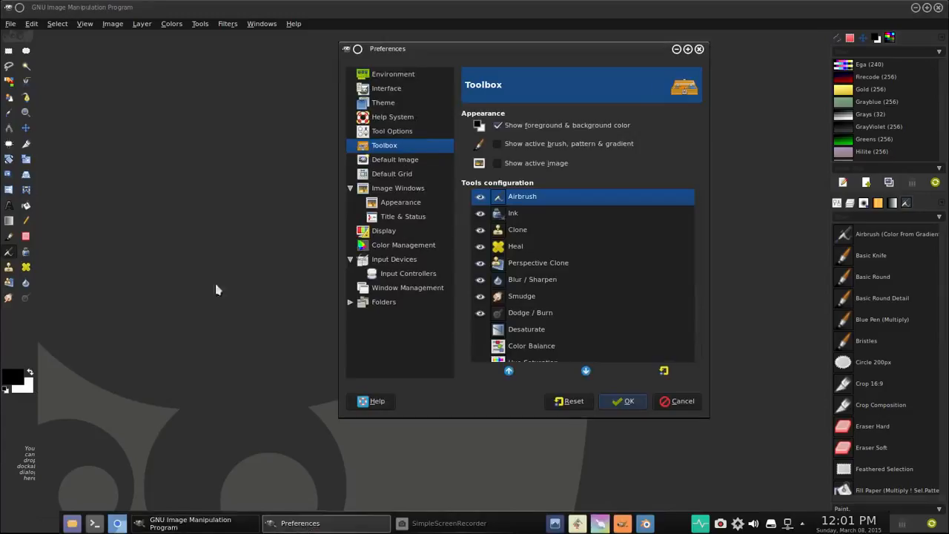
Step: Hide the foreground and background color in the toolbox, narrow the toolbox slightly and return to Preferences
{"action": "left_click", "coordinate": [498, 126]}
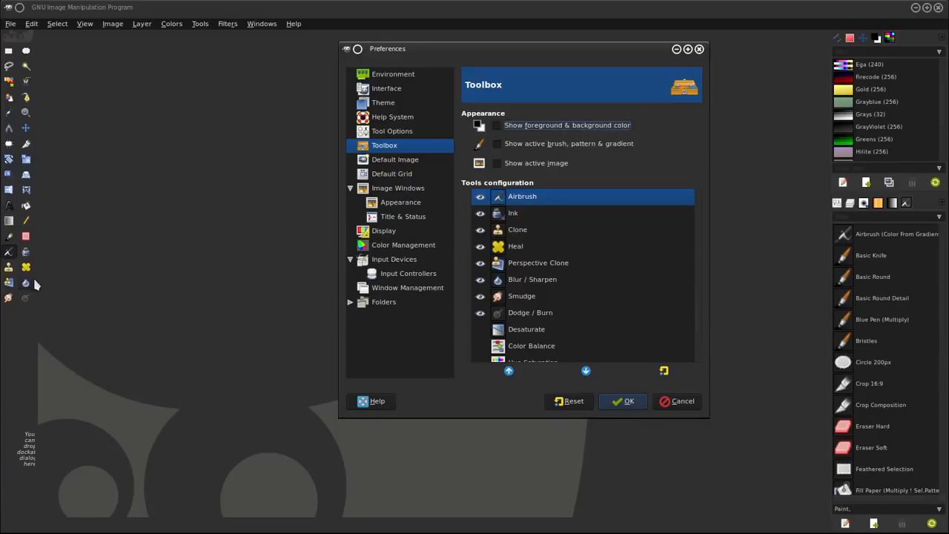
{"action": "mouse_move", "coordinate": [35, 279]}
{"action": "left_mouse_down"}
{"action": "mouse_move", "coordinate": [23, 280]}
{"action": "mouse_move", "coordinate": [36, 282]}
{"action": "left_mouse_up"}
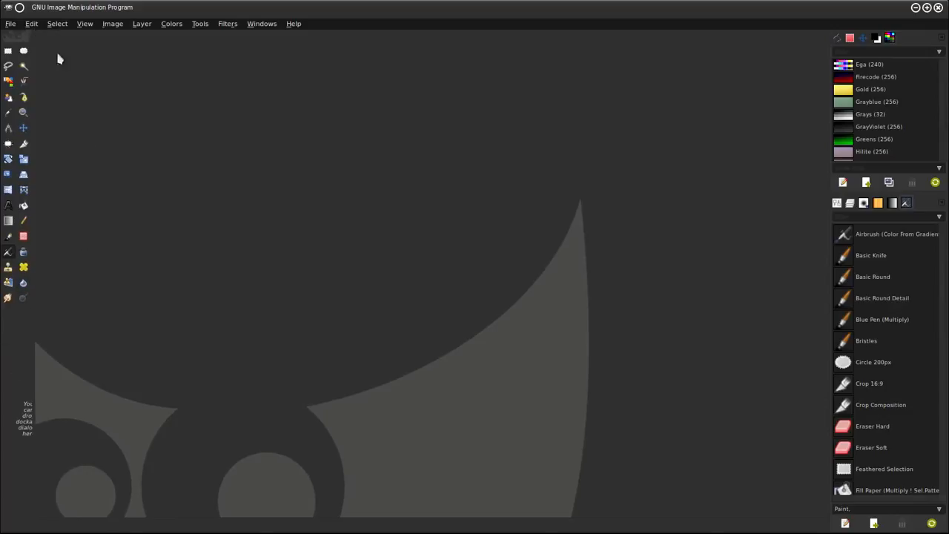
{"action": "mouse_move", "coordinate": [244, 531]}
{"action": "left_click", "coordinate": [293, 523]}
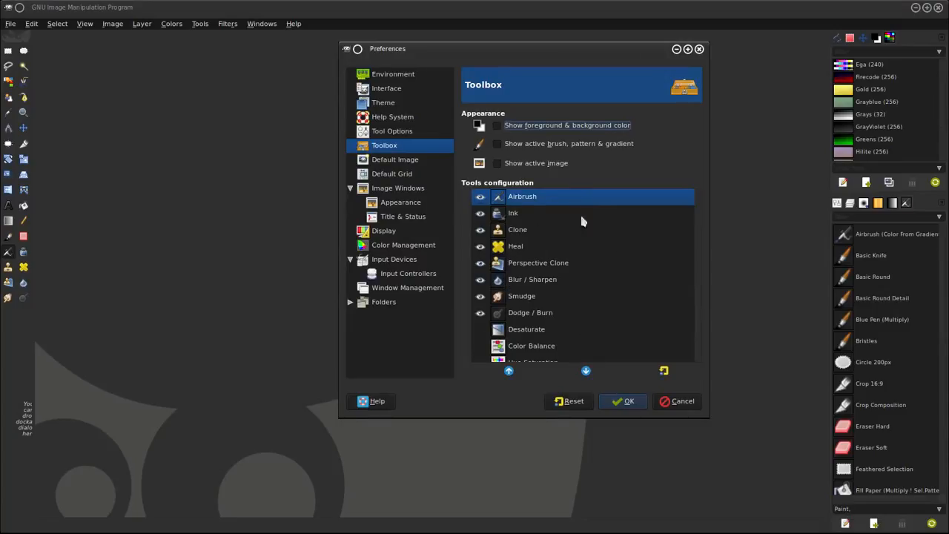
Step: Hide the Smudge tool in the toolbox's tools configuration and show it again
{"action": "scroll", "coordinate": [541, 215], "scroll_direction": "down", "scroll_amount": 3}
{"action": "scroll", "coordinate": [541, 230], "scroll_direction": "up", "scroll_amount": 5}
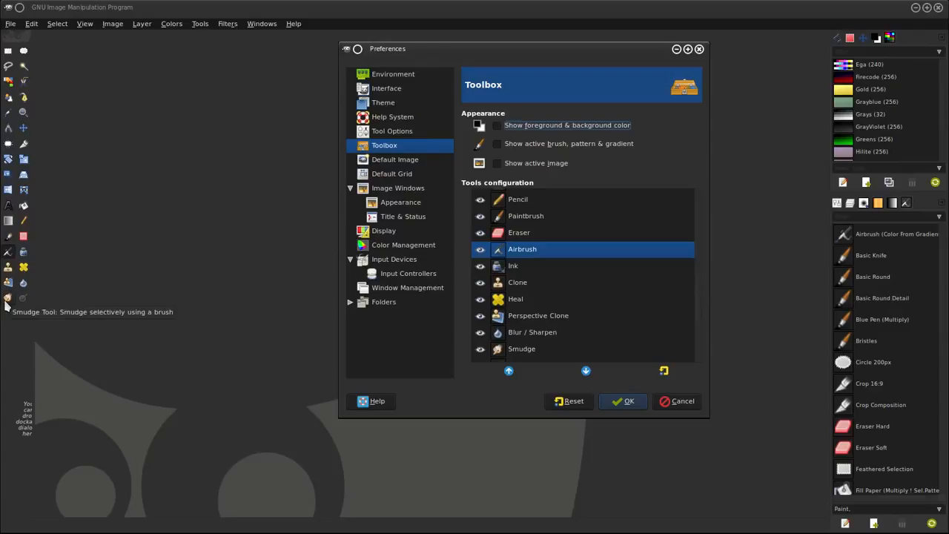
{"action": "left_click", "coordinate": [481, 350]}
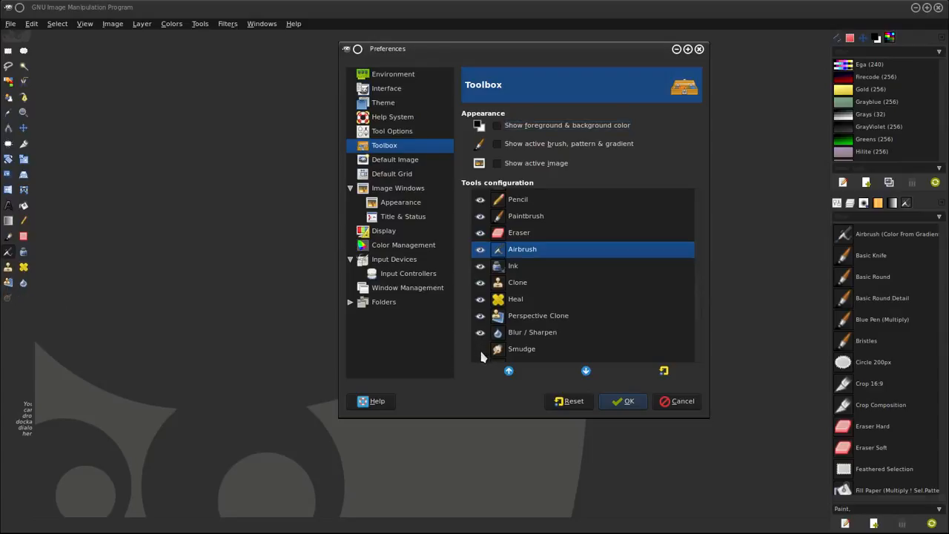
{"action": "left_click", "coordinate": [480, 354]}
{"action": "left_click", "coordinate": [479, 354]}
{"action": "scroll", "coordinate": [590, 271], "scroll_direction": "down", "scroll_amount": 4}
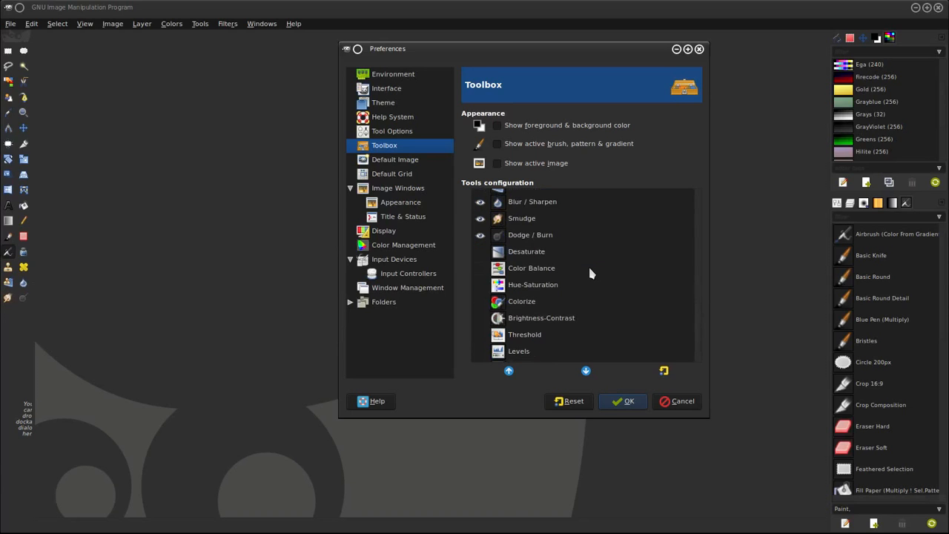
{"action": "scroll", "coordinate": [589, 273], "scroll_direction": "up", "scroll_amount": 2}
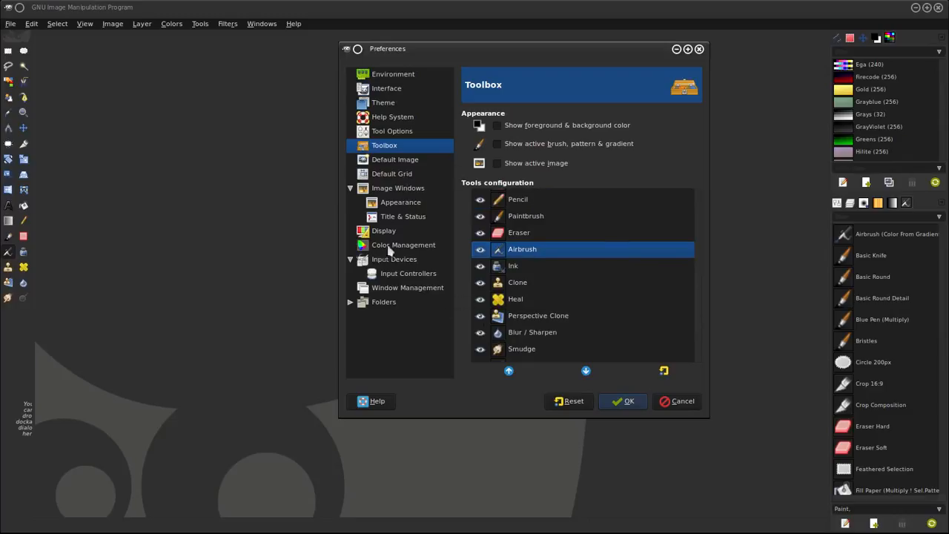
Step: In the Image Windows Appearance preferences, hide the rulers, layer boundary and scrollbars for normal mode
{"action": "left_click", "coordinate": [393, 208]}
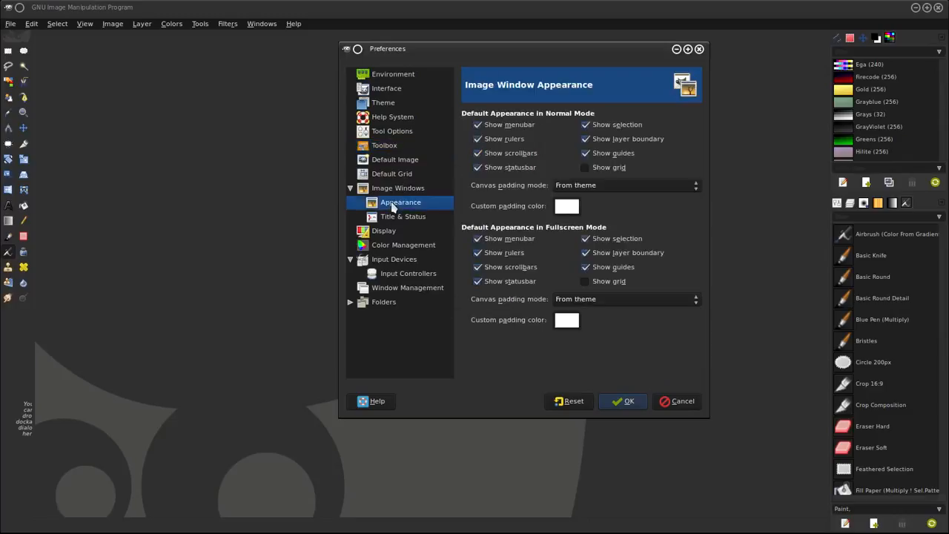
{"action": "left_click", "coordinate": [479, 144]}
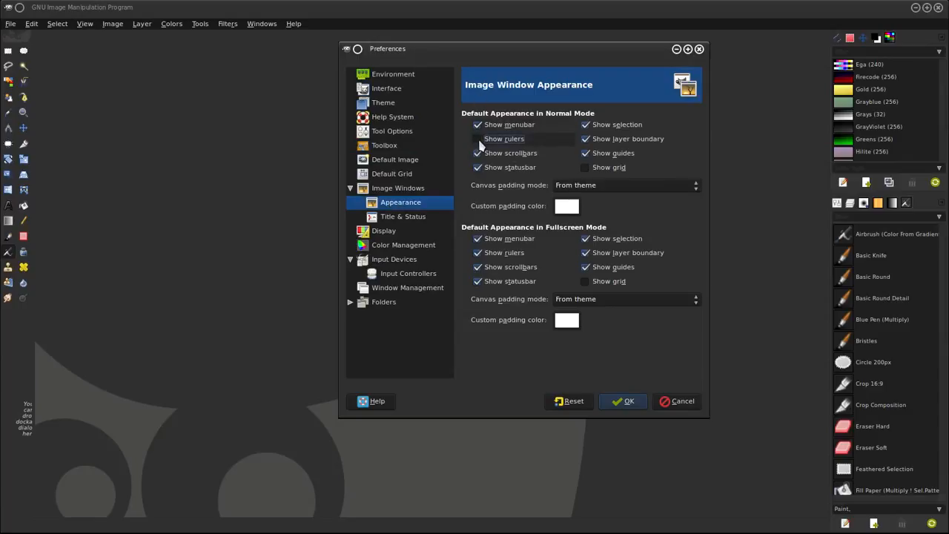
{"action": "left_click", "coordinate": [586, 142]}
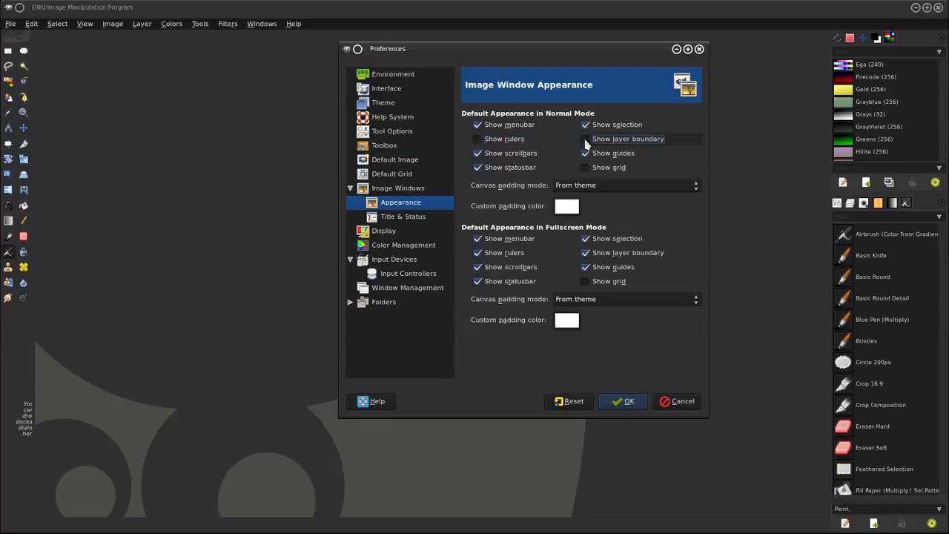
{"action": "left_click", "coordinate": [478, 153]}
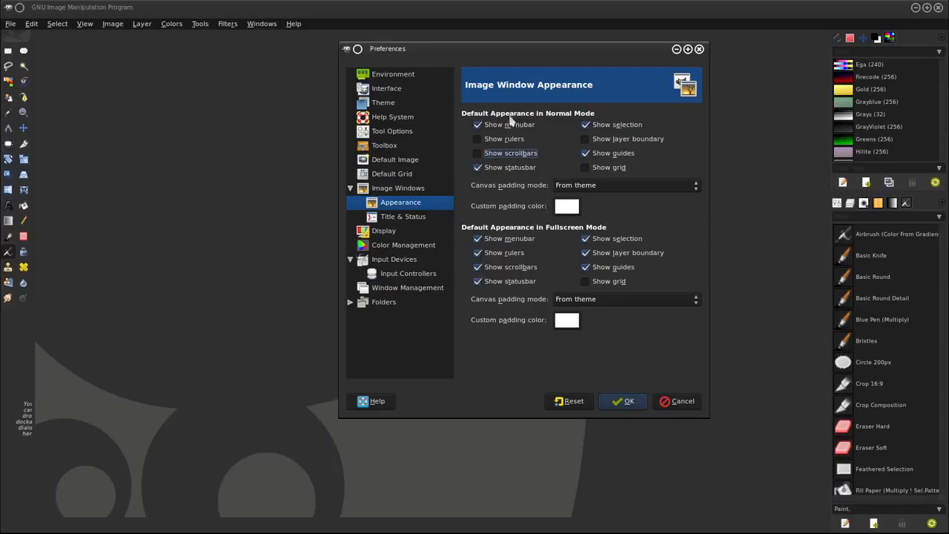
Step: Hide the rulers, scrollbars and layer boundary for fullscreen mode and accept the preferences
{"action": "left_click", "coordinate": [478, 253]}
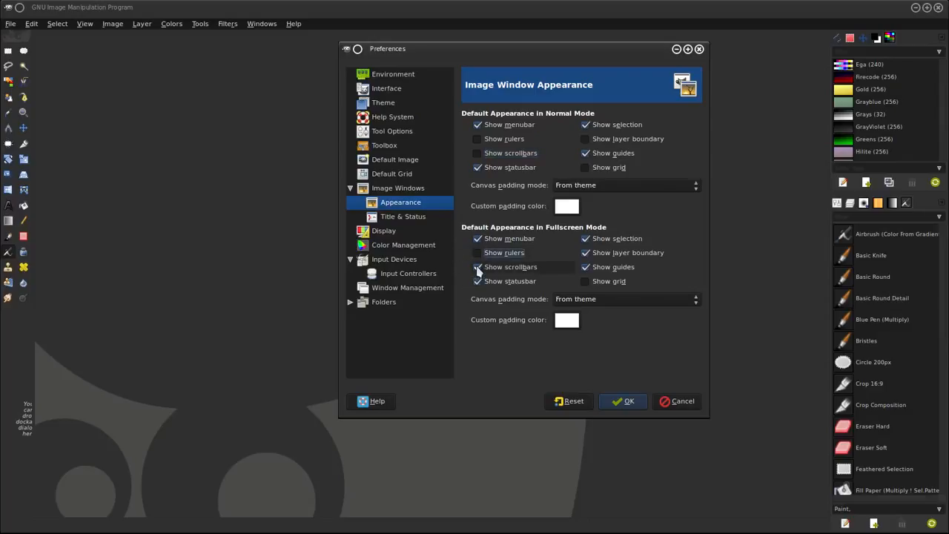
{"action": "left_click", "coordinate": [479, 267]}
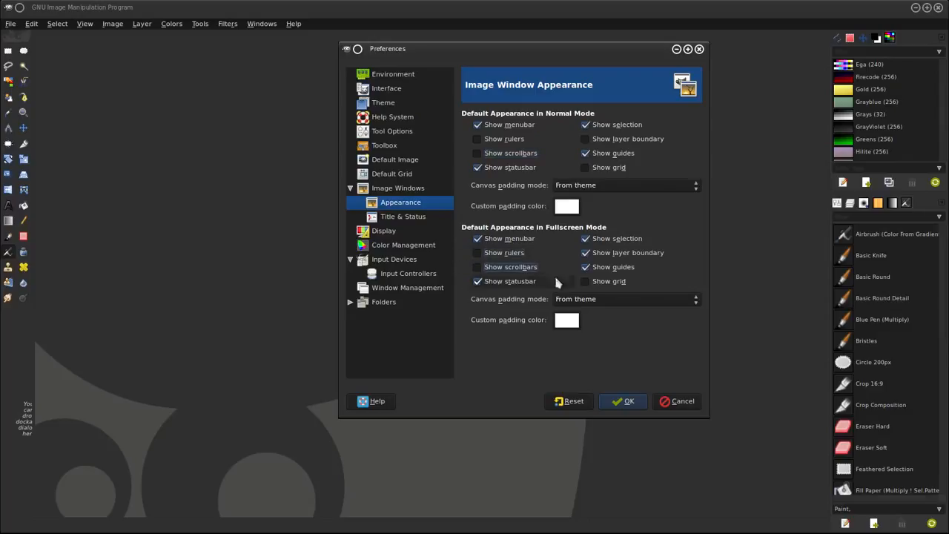
{"action": "left_click", "coordinate": [590, 254]}
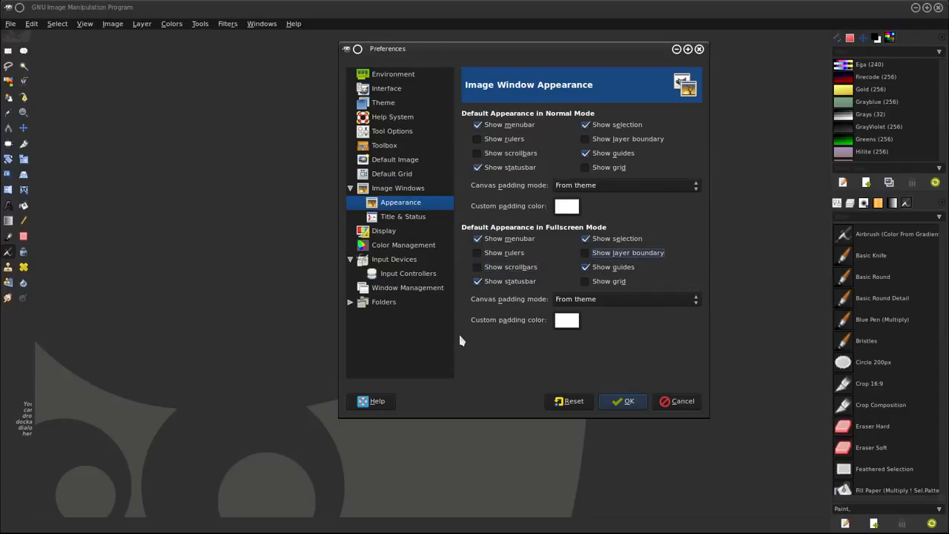
{"action": "left_click", "coordinate": [627, 404]}
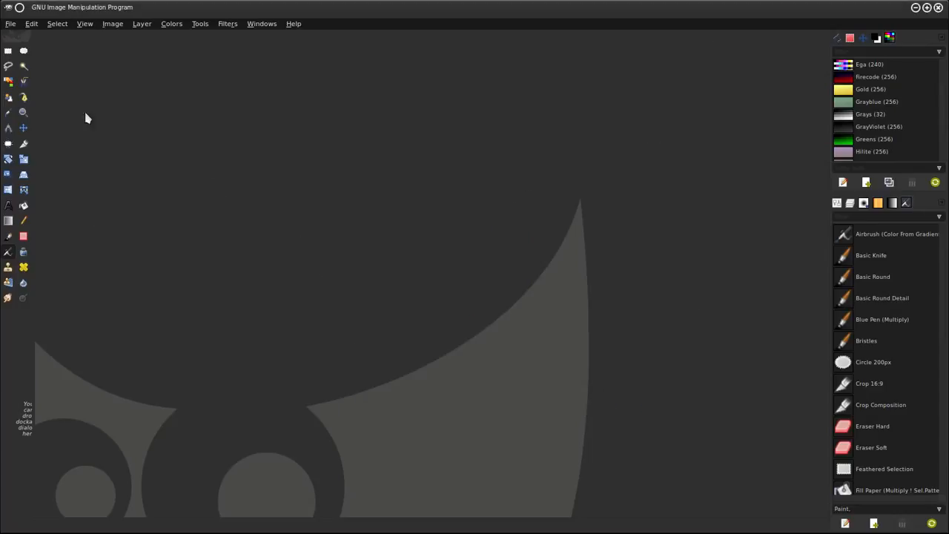
Step: Open the input devices configuration, move it clear of the toolbox and set the Wacom Intuos5 touch S Pen cursor's mode to Screen
{"action": "left_click", "coordinate": [33, 25]}
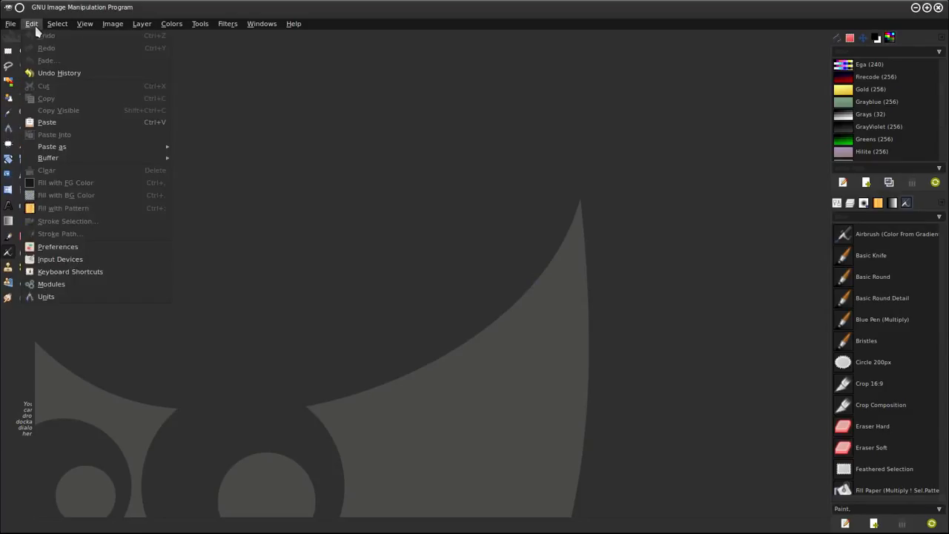
{"action": "left_click", "coordinate": [94, 261]}
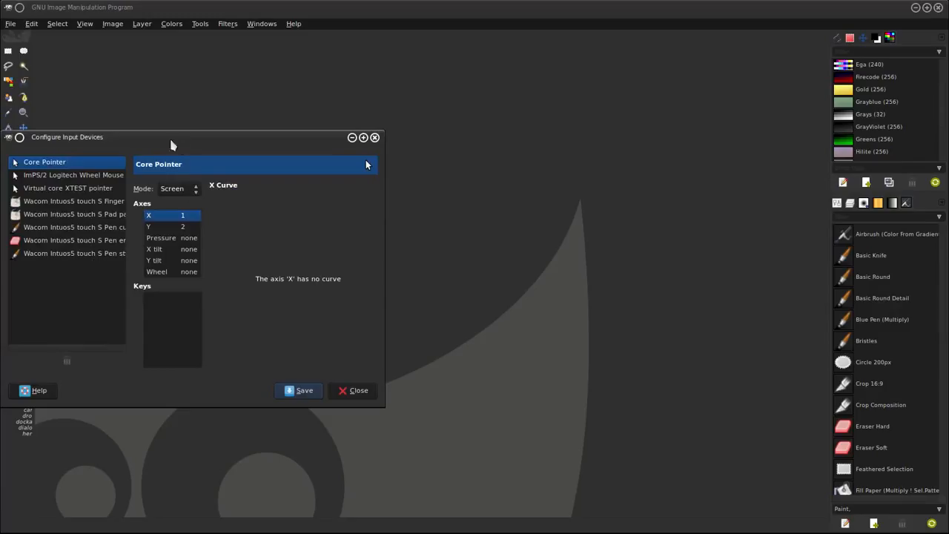
{"action": "left_click_drag", "start_coordinate": [161, 140], "coordinate": [452, 102]}
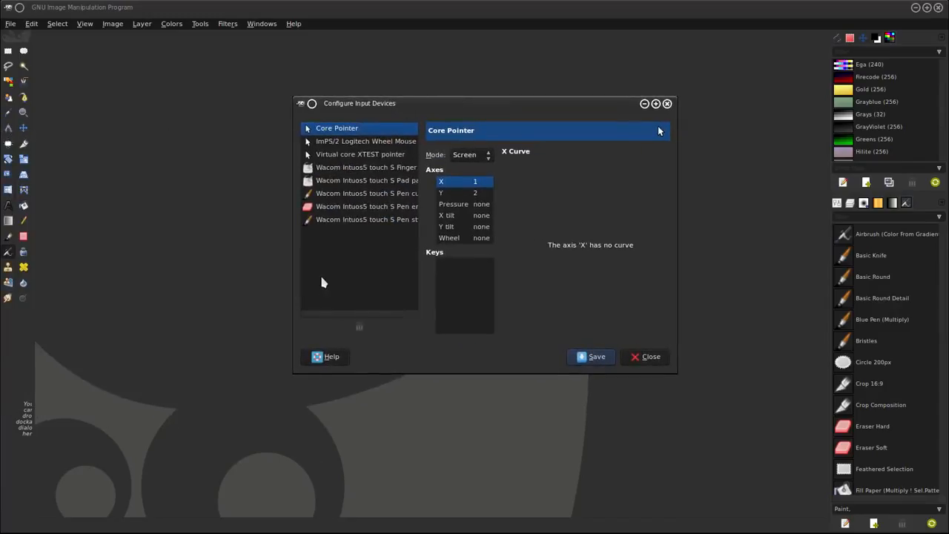
{"action": "left_click", "coordinate": [353, 194]}
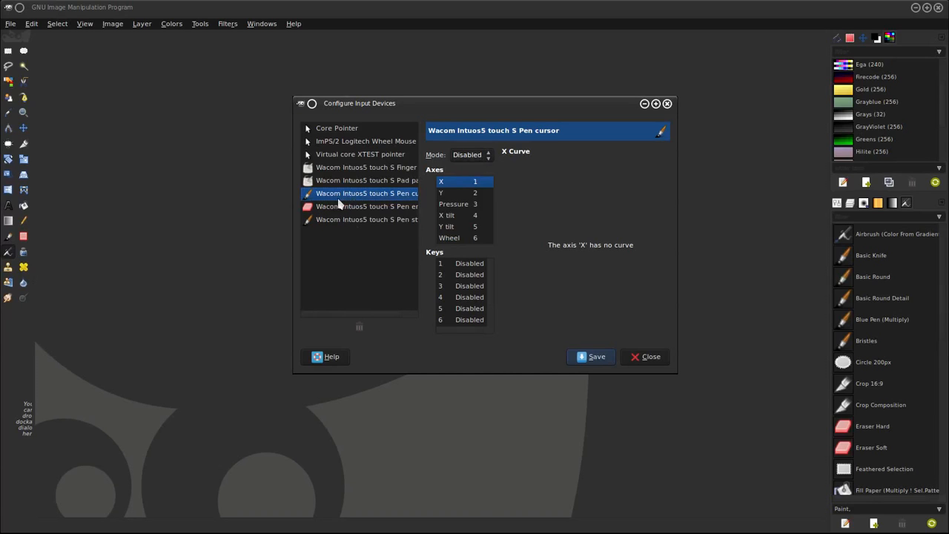
{"action": "left_click", "coordinate": [485, 158]}
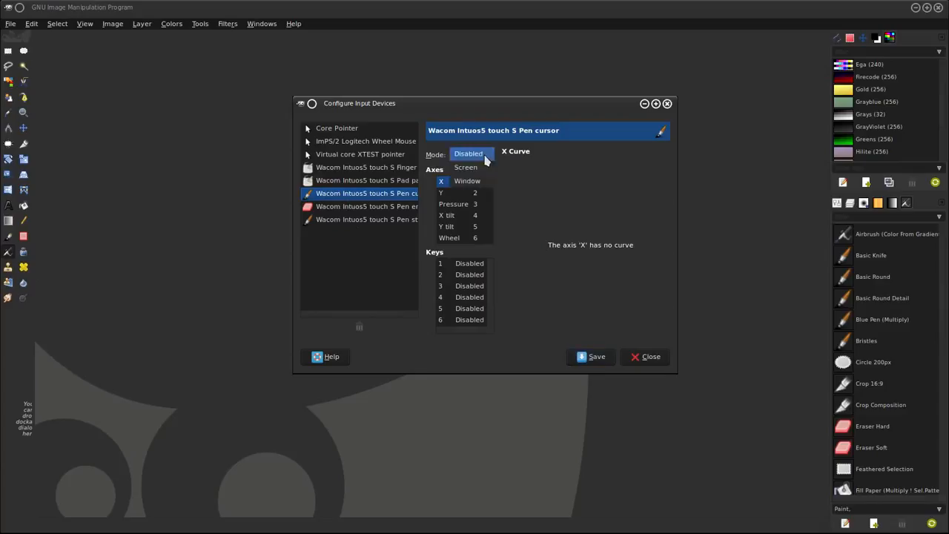
{"action": "left_click", "coordinate": [480, 168]}
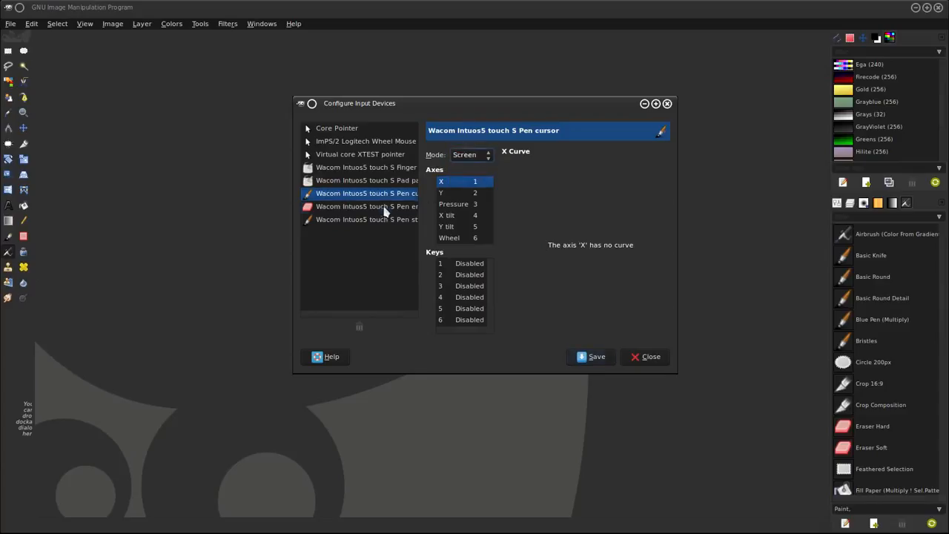
Step: Set the mode of the Wacom Intuos5 touch S Pen eraser and Pen stylus to Screen, then save and close the device configuration
{"action": "left_click", "coordinate": [387, 208]}
{"action": "left_click", "coordinate": [480, 155]}
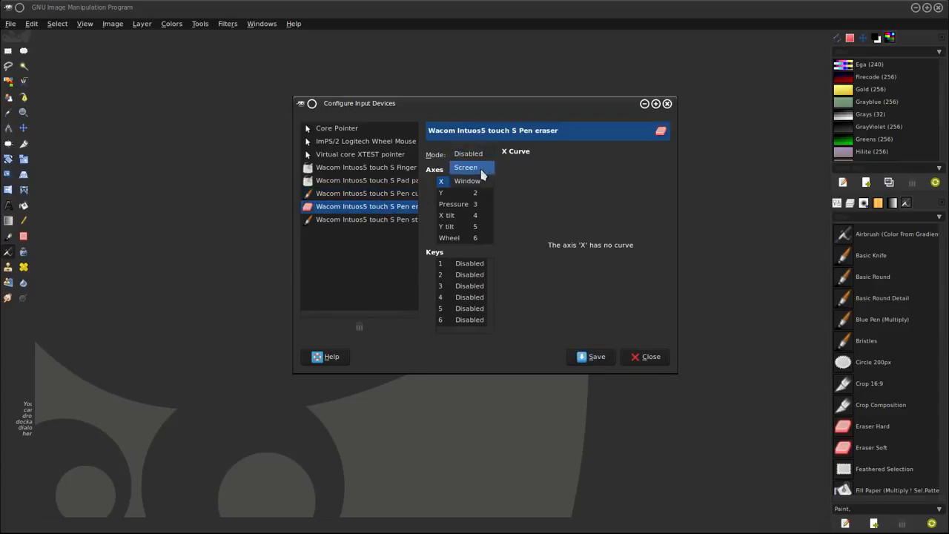
{"action": "left_click", "coordinate": [482, 169]}
{"action": "left_click", "coordinate": [404, 221]}
{"action": "left_click", "coordinate": [486, 156]}
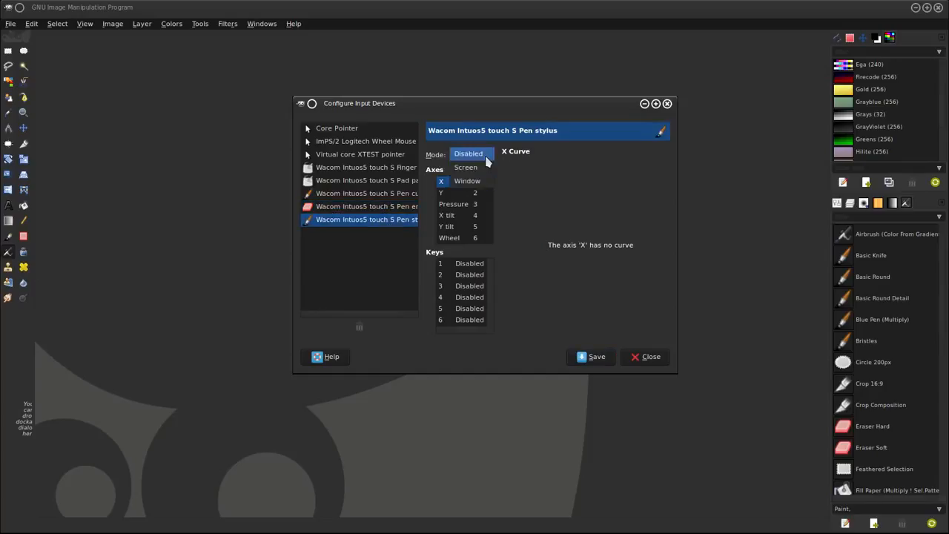
{"action": "left_click", "coordinate": [482, 170]}
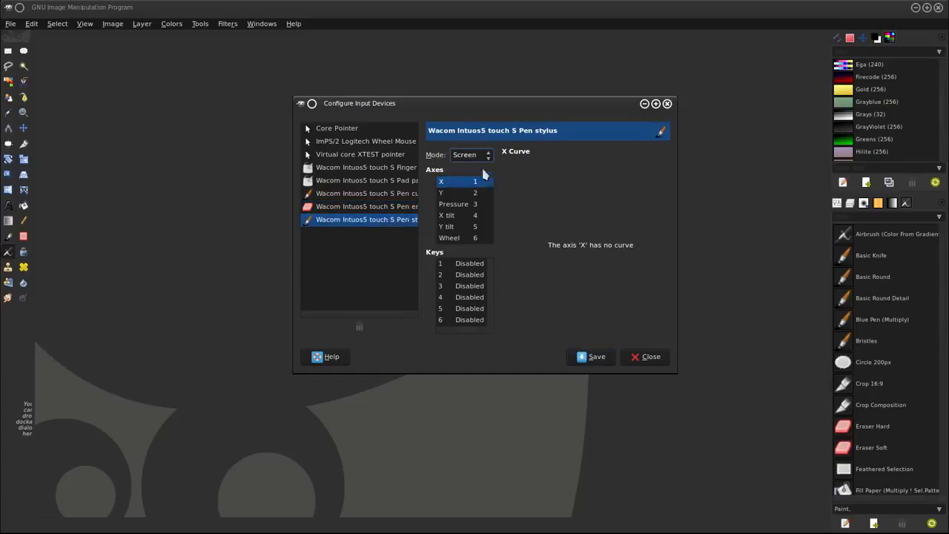
{"action": "left_click", "coordinate": [590, 356]}
{"action": "left_click", "coordinate": [649, 357]}
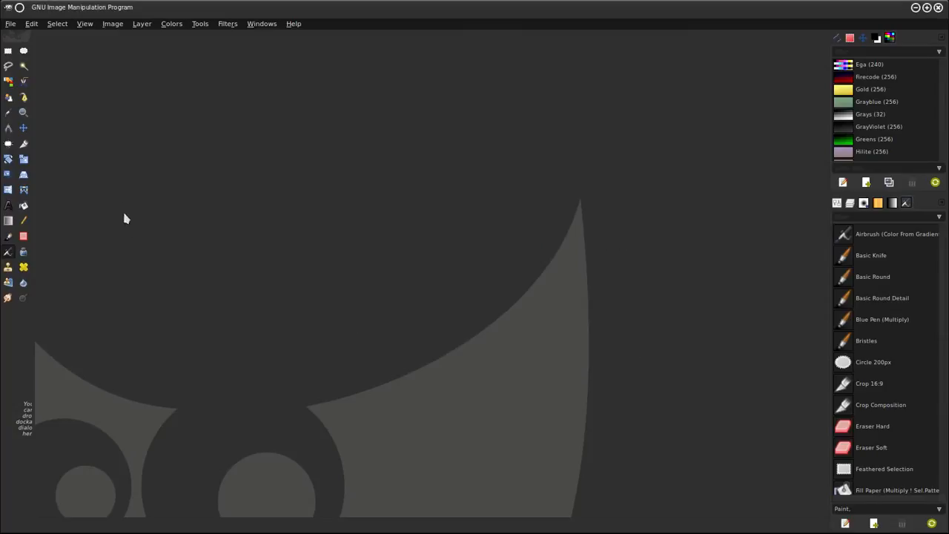
Step: In the keyboard shortcuts configuration, assign Ctrl+D to the Select group's None action, reassigning it from Duplicate
{"action": "left_click", "coordinate": [32, 24]}
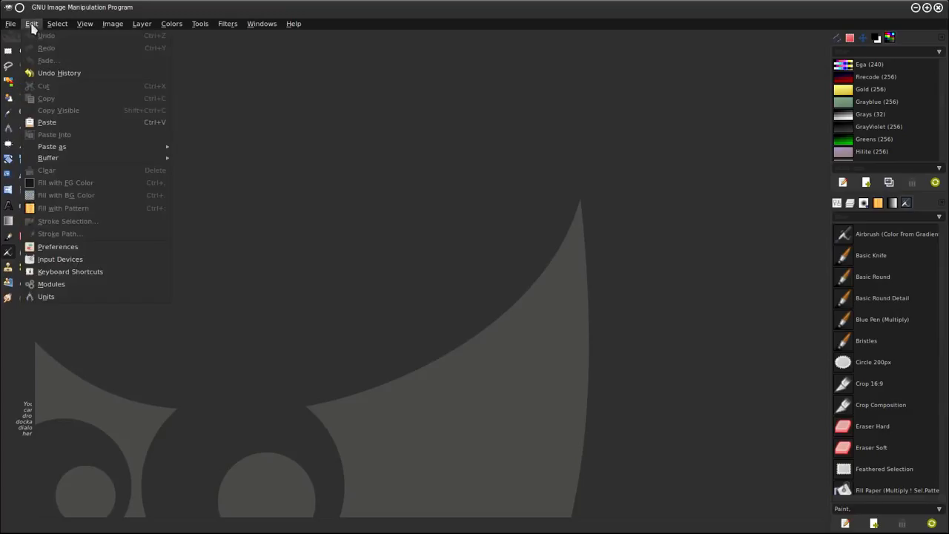
{"action": "left_click", "coordinate": [87, 274]}
{"action": "left_click_drag", "start_coordinate": [78, 93], "coordinate": [428, 91]}
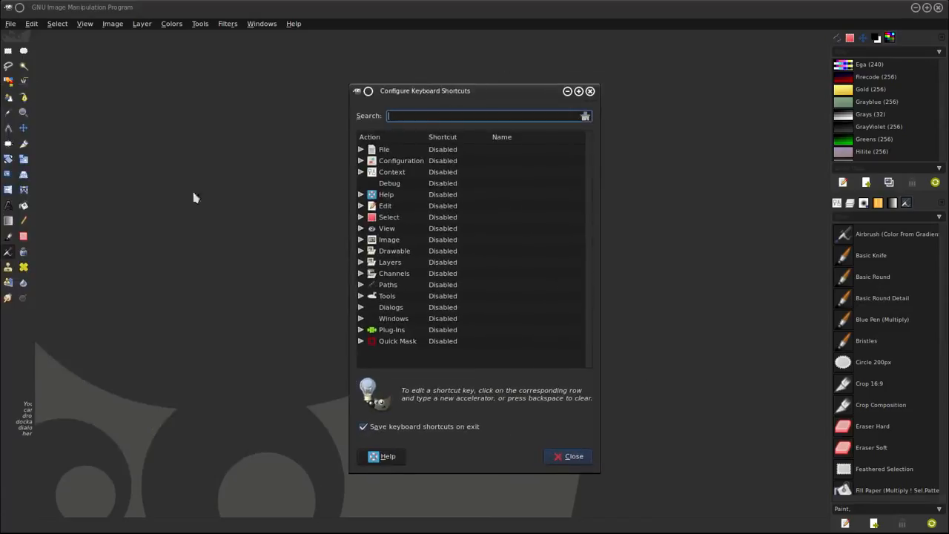
{"action": "left_click", "coordinate": [360, 217]}
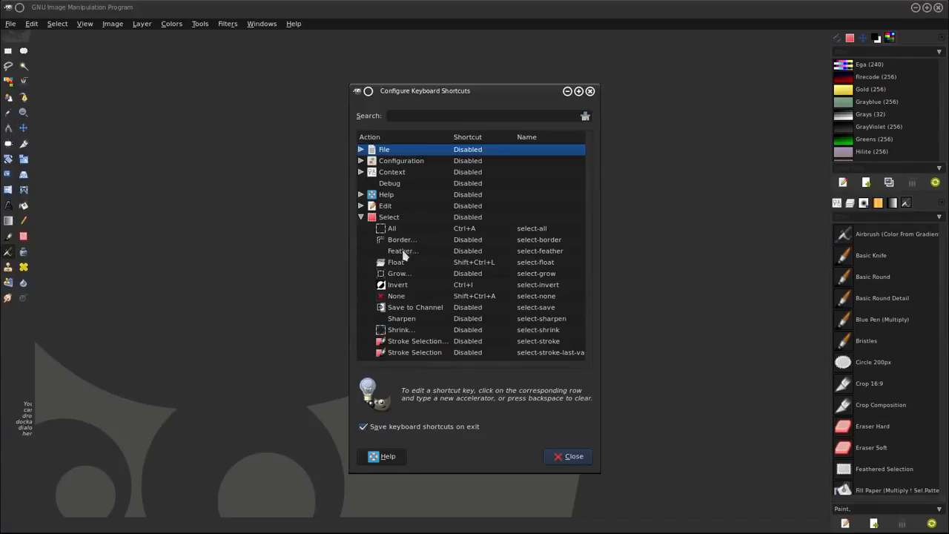
{"action": "left_click", "coordinate": [401, 299]}
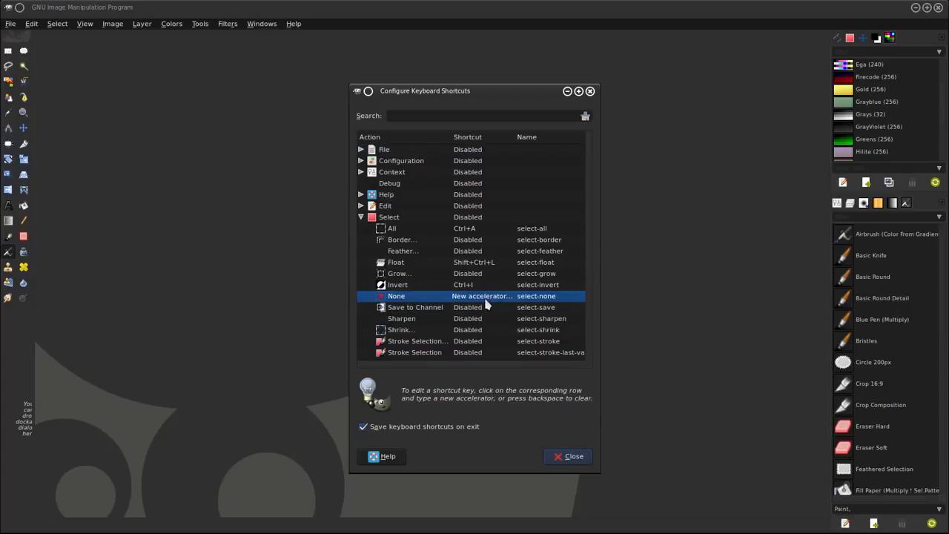
{"action": "key", "text": "ctrl+d"}
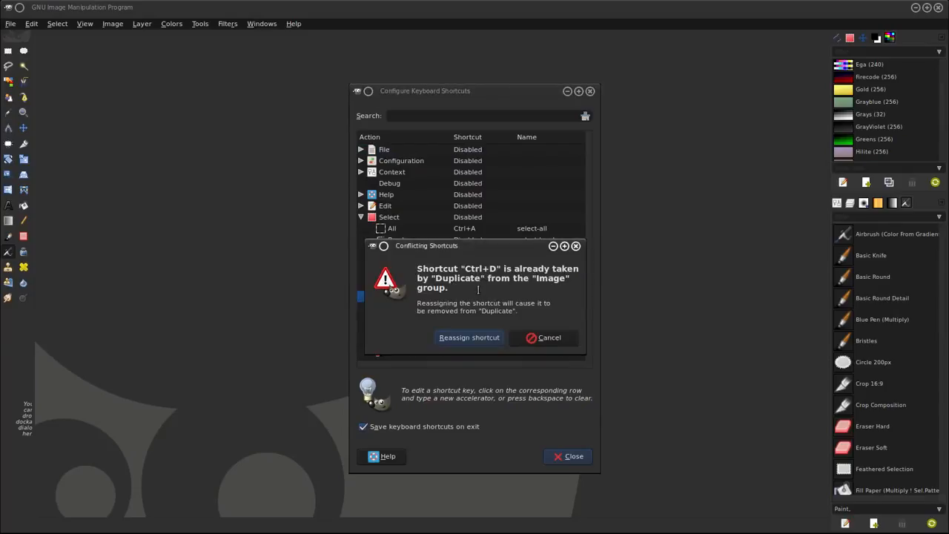
{"action": "left_click_drag", "start_coordinate": [446, 247], "coordinate": [604, 207]}
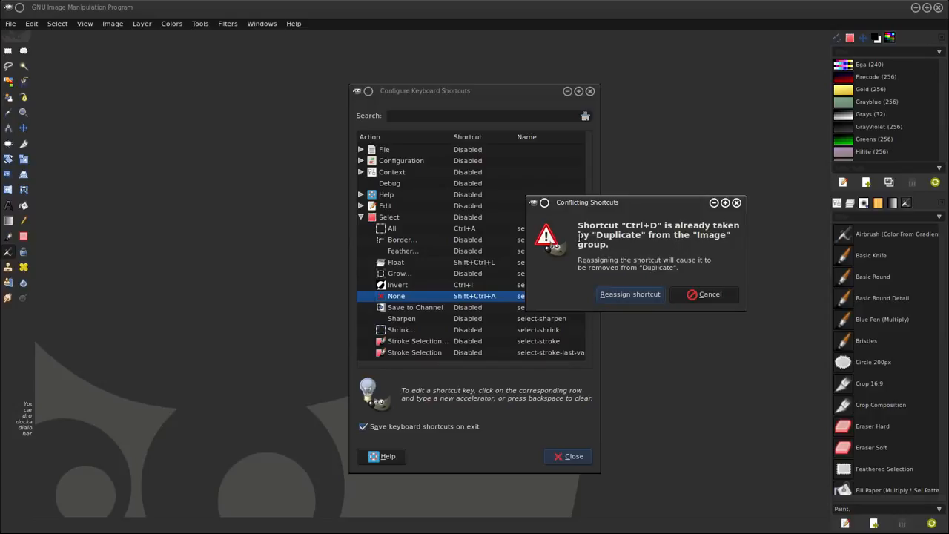
{"action": "left_click", "coordinate": [630, 295]}
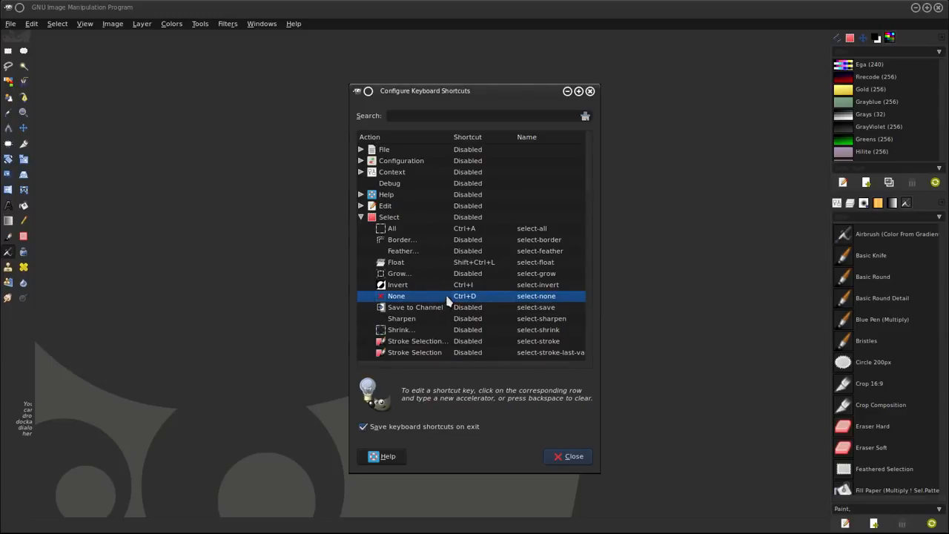
Step: Assign the shortcut A to Rotate 90° counter-clockwise in the Image group, reassigning it from Airbrush
{"action": "scroll", "coordinate": [428, 237], "scroll_direction": "down", "scroll_amount": 1}
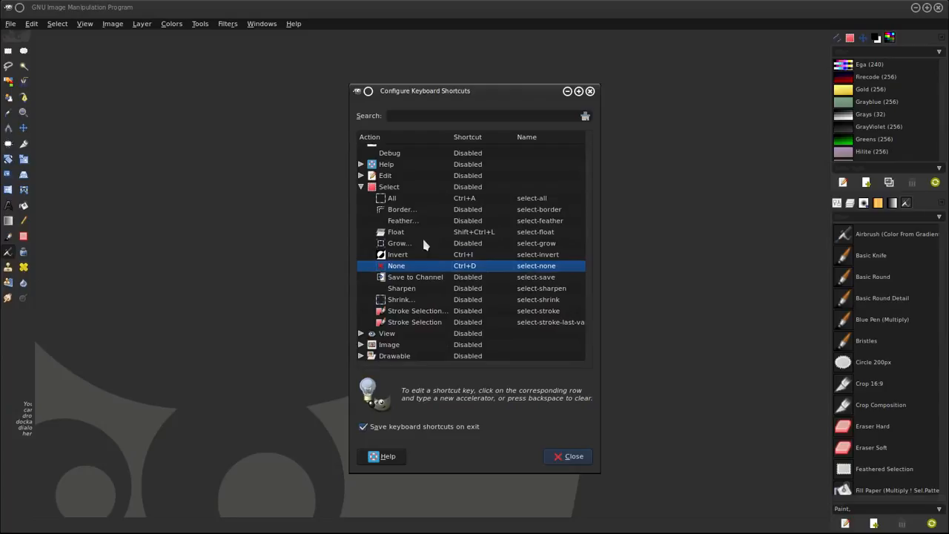
{"action": "left_click", "coordinate": [361, 188]}
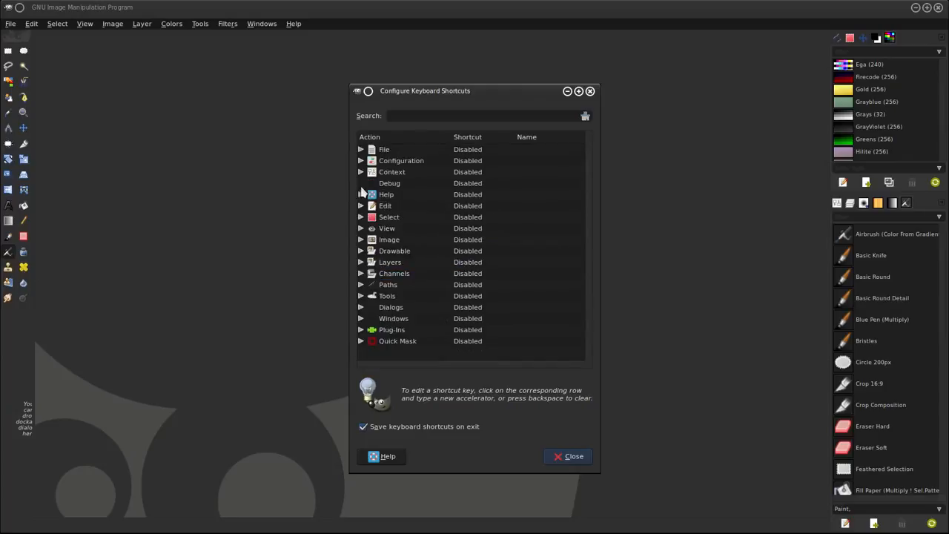
{"action": "left_click", "coordinate": [361, 240]}
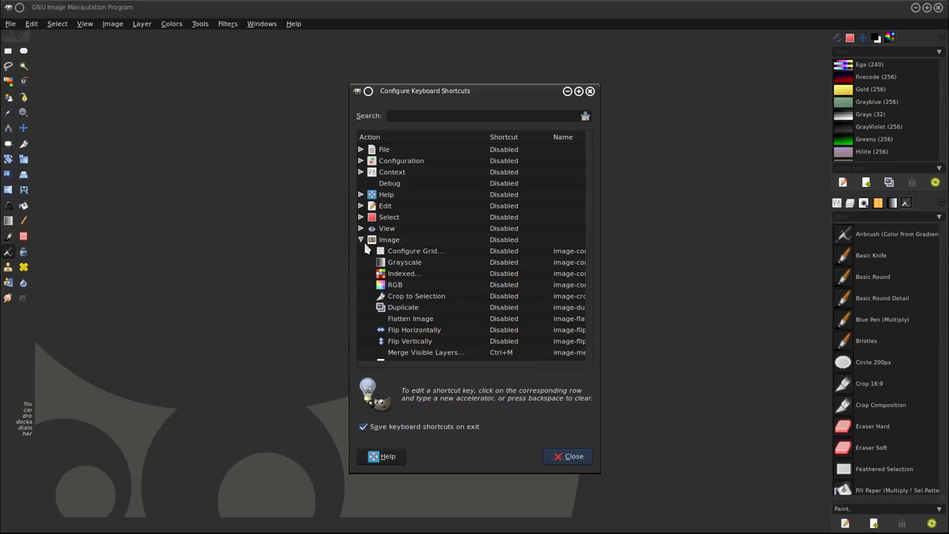
{"action": "scroll", "coordinate": [435, 256], "scroll_direction": "down", "scroll_amount": 3}
{"action": "scroll", "coordinate": [433, 253], "scroll_direction": "down", "scroll_amount": 5}
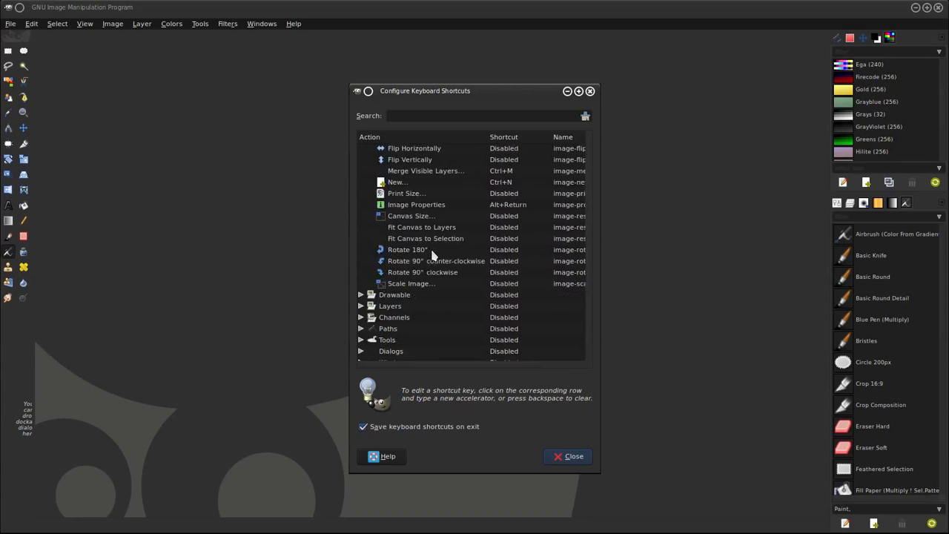
{"action": "left_click", "coordinate": [430, 231]}
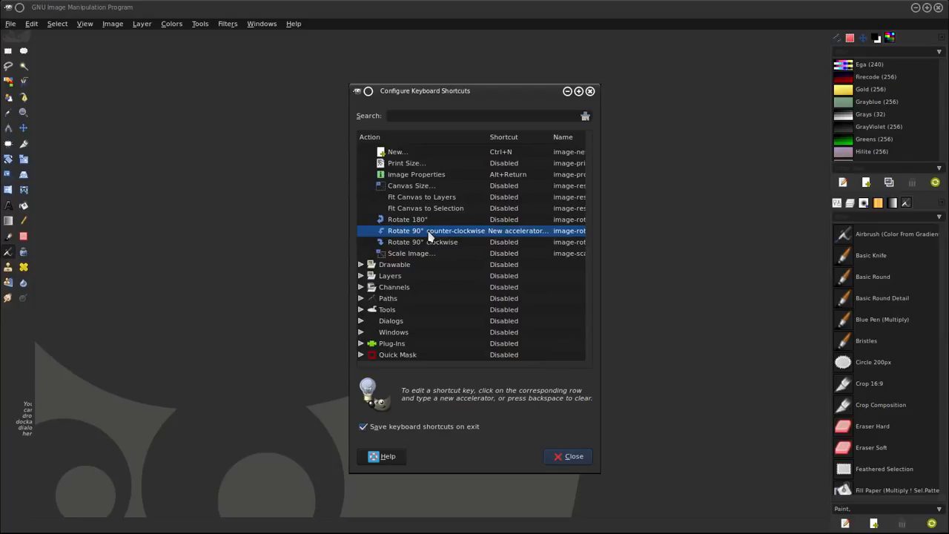
{"action": "key", "text": "a"}
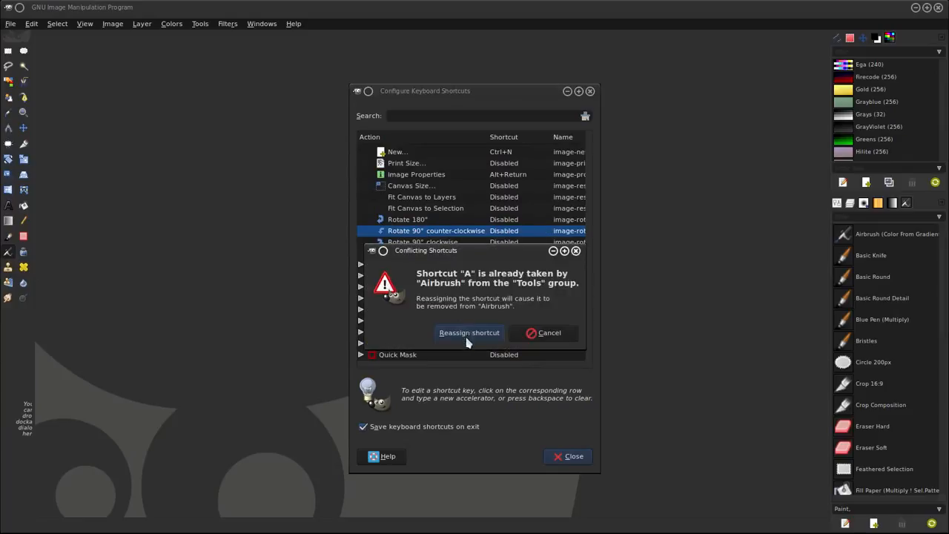
{"action": "left_click", "coordinate": [467, 338]}
Step: Assign the shortcut S to Rotate 90° clockwise in the Image group, reassigning it from Smudge
{"action": "left_click", "coordinate": [446, 243]}
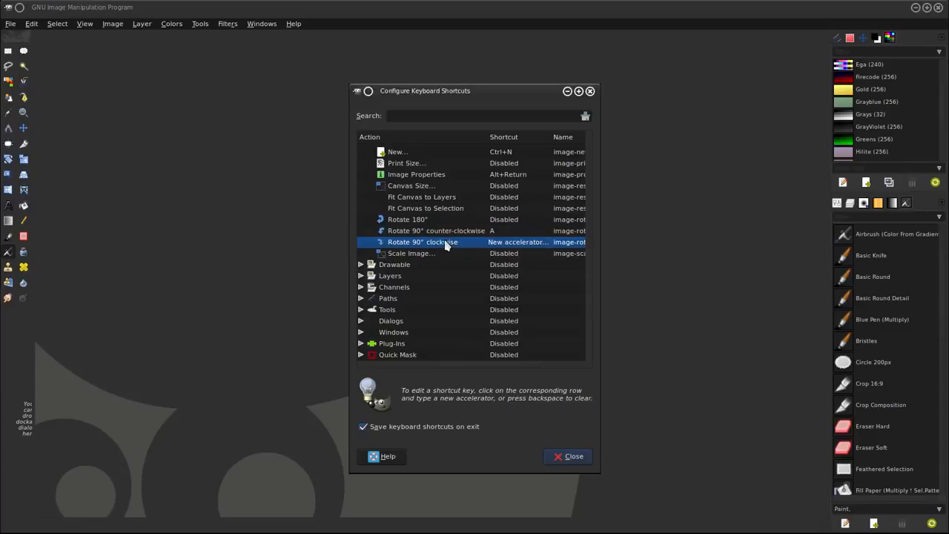
{"action": "key", "text": "s"}
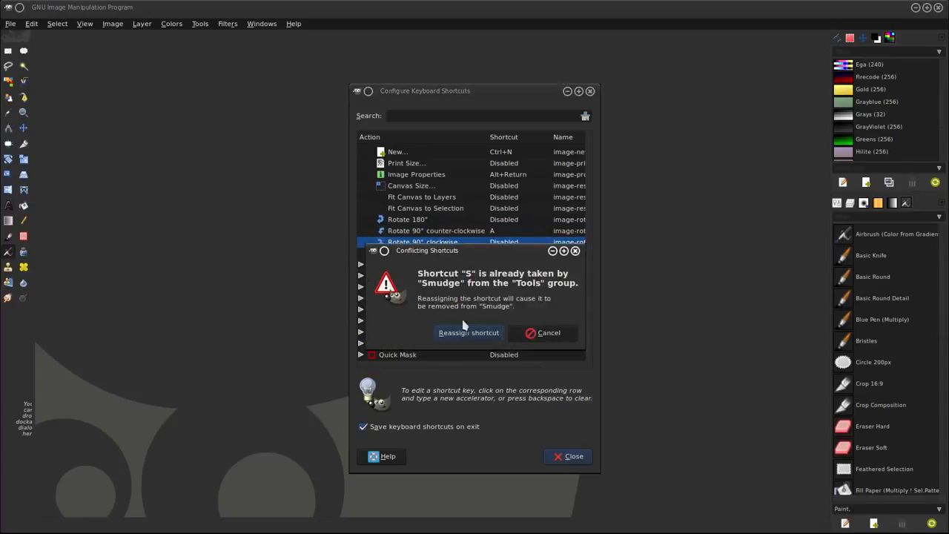
{"action": "left_click", "coordinate": [468, 333]}
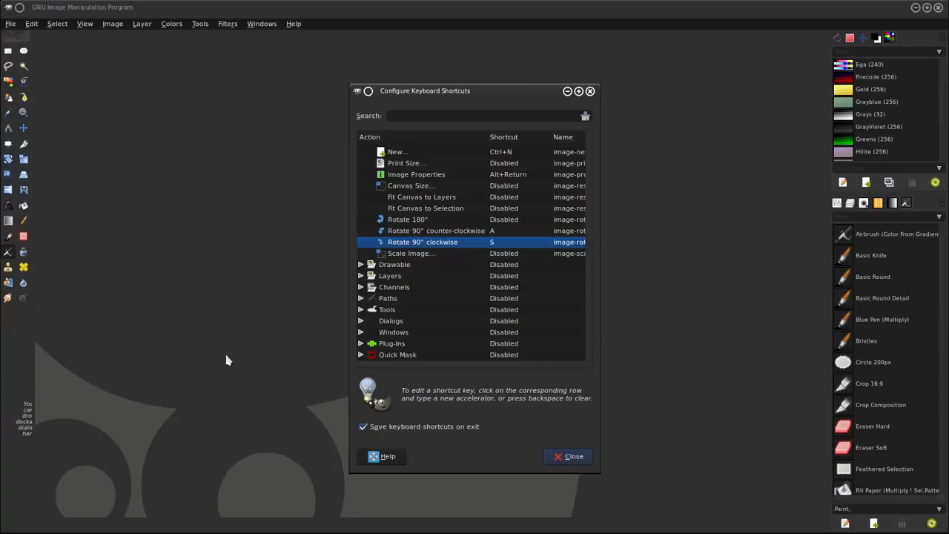
{"action": "scroll", "coordinate": [413, 215], "scroll_direction": "up", "scroll_amount": 3}
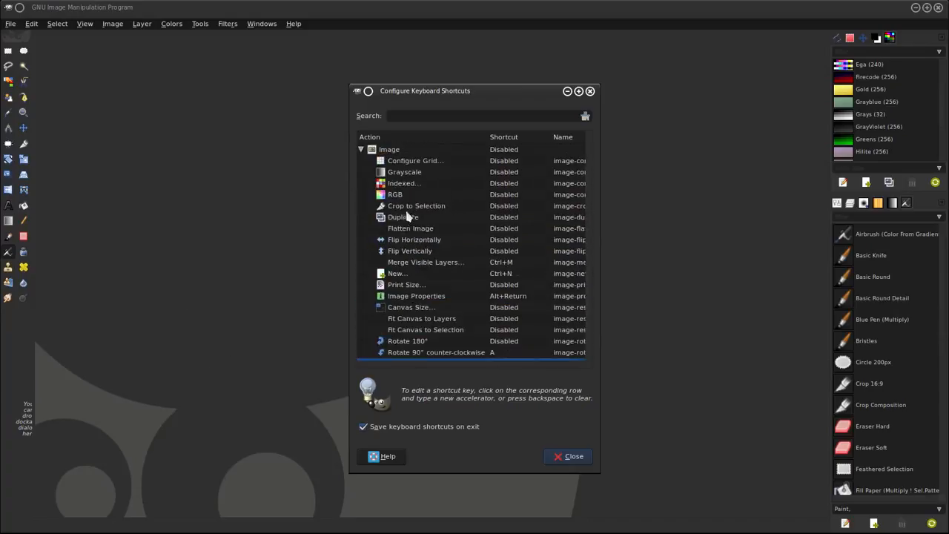
Step: Collapse the Image group, expand the Tools group and try to assign the shortcut E to the Eraser
{"action": "left_click", "coordinate": [361, 149]}
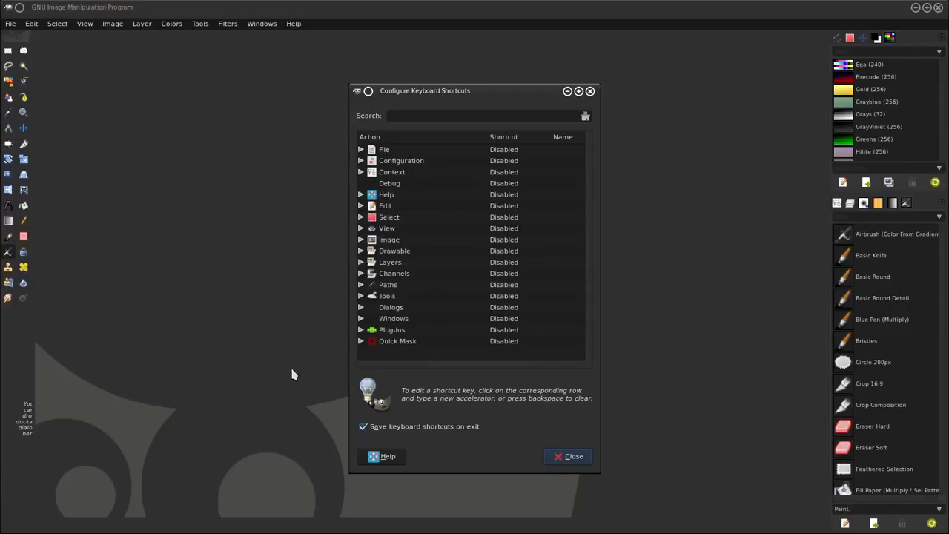
{"action": "left_click", "coordinate": [361, 296]}
{"action": "scroll", "coordinate": [443, 295], "scroll_direction": "down", "scroll_amount": 2}
{"action": "scroll", "coordinate": [445, 302], "scroll_direction": "down", "scroll_amount": 2}
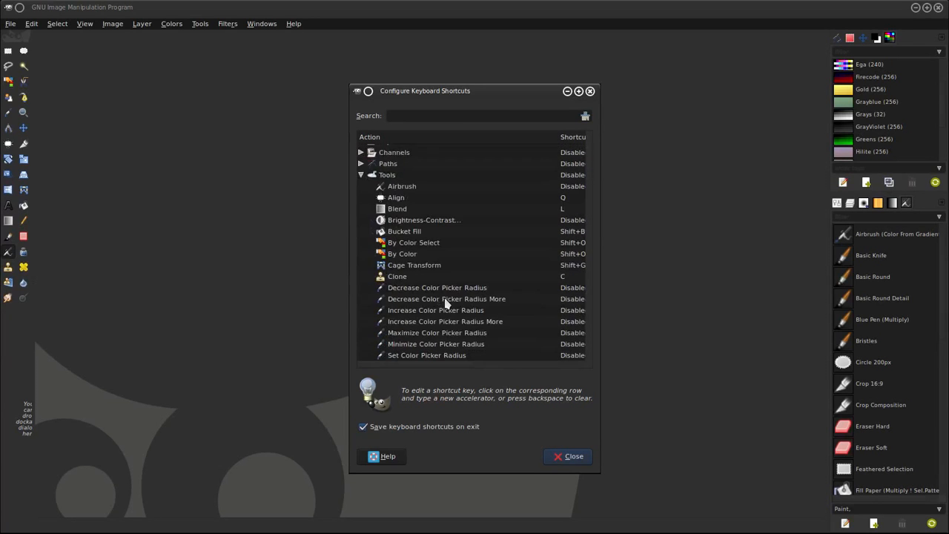
{"action": "scroll", "coordinate": [445, 302], "scroll_direction": "down", "scroll_amount": 3}
{"action": "scroll", "coordinate": [445, 303], "scroll_direction": "down", "scroll_amount": 3}
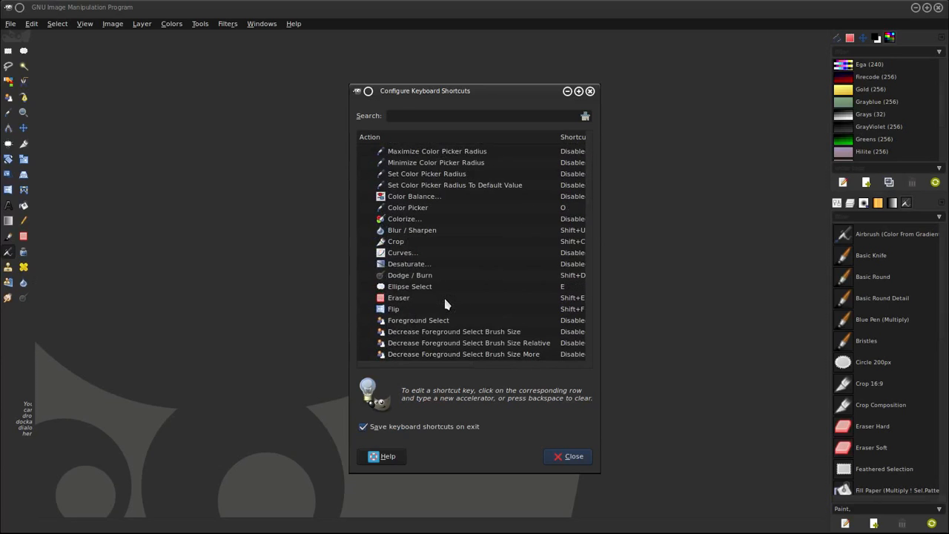
{"action": "scroll", "coordinate": [443, 296], "scroll_direction": "down", "scroll_amount": 1}
{"action": "left_click", "coordinate": [440, 267]}
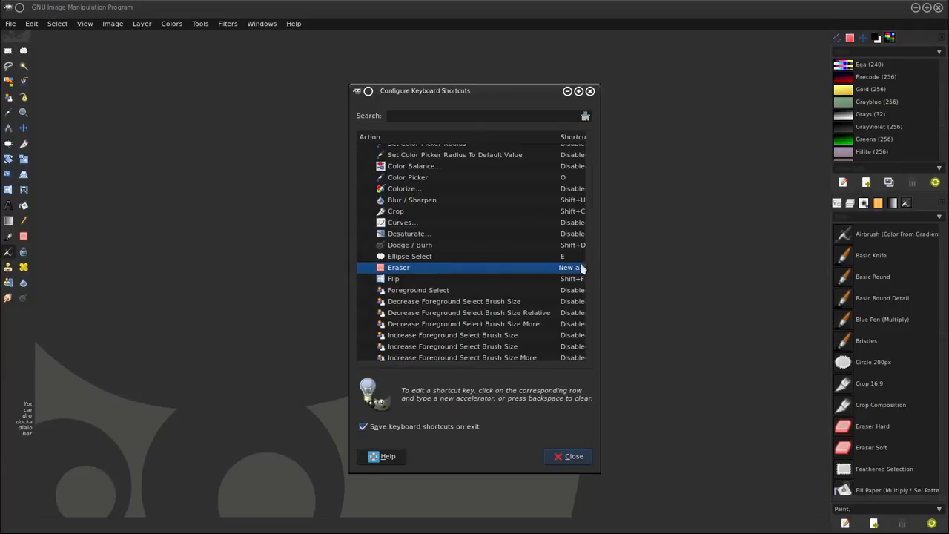
{"action": "key", "text": "shift+e"}
{"action": "type", "text": "e"}
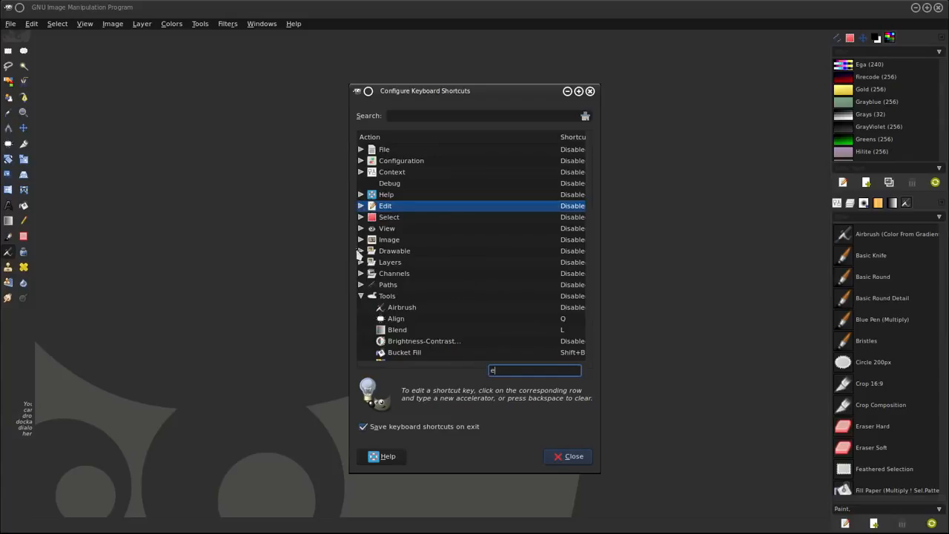
Step: Try again to change the Eraser's shortcut to E, and clear the text entered in the list search
{"action": "left_click", "coordinate": [405, 334]}
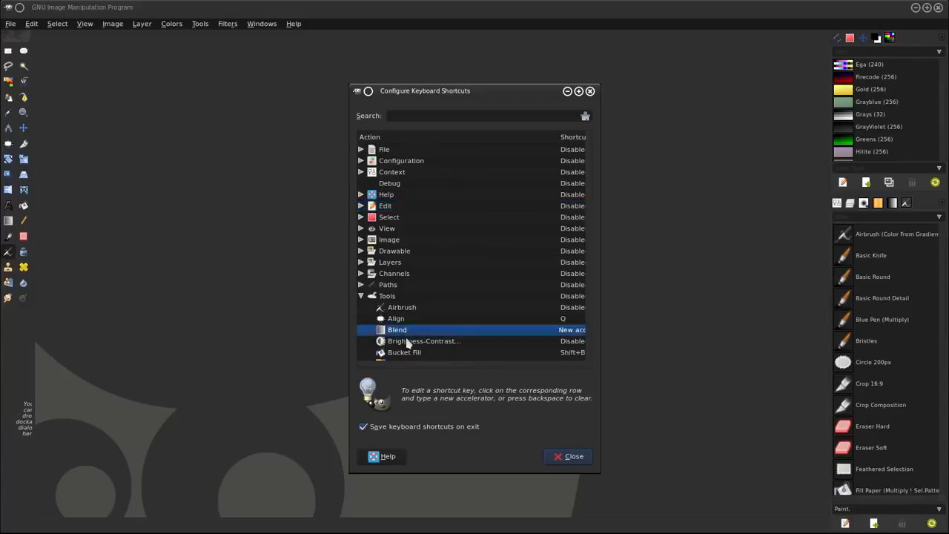
{"action": "scroll", "coordinate": [407, 341], "scroll_direction": "down", "scroll_amount": 4}
{"action": "scroll", "coordinate": [428, 310], "scroll_direction": "down", "scroll_amount": 4}
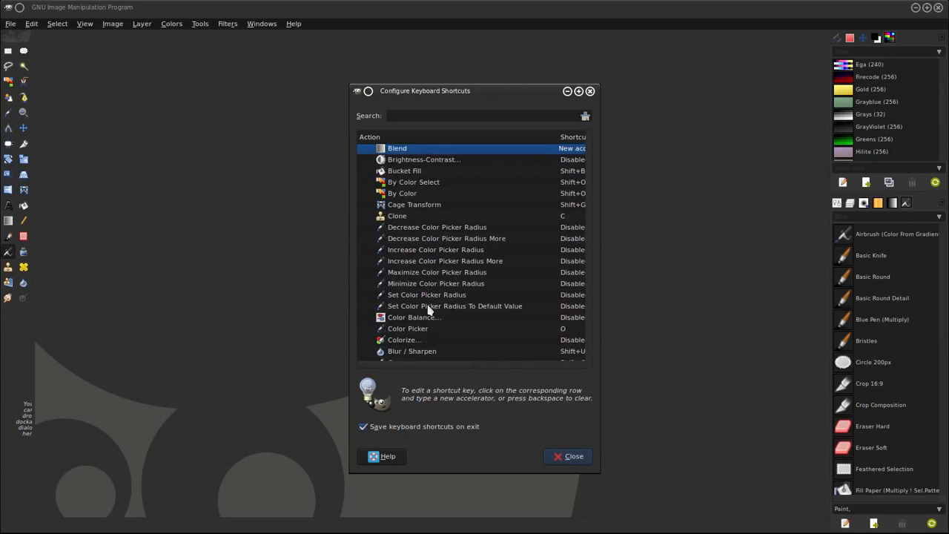
{"action": "scroll", "coordinate": [428, 310], "scroll_direction": "down", "scroll_amount": 5}
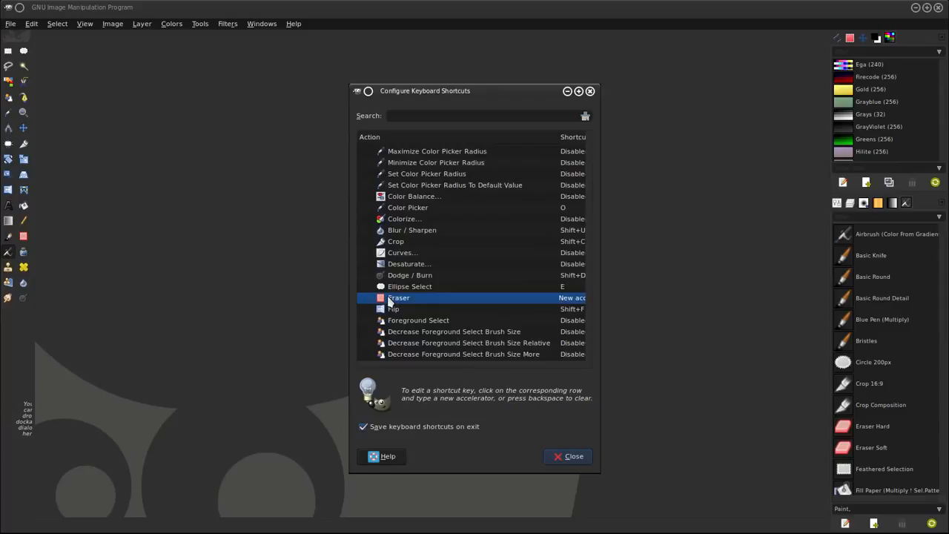
{"action": "key", "text": "shift+e"}
{"action": "type", "text": "e"}
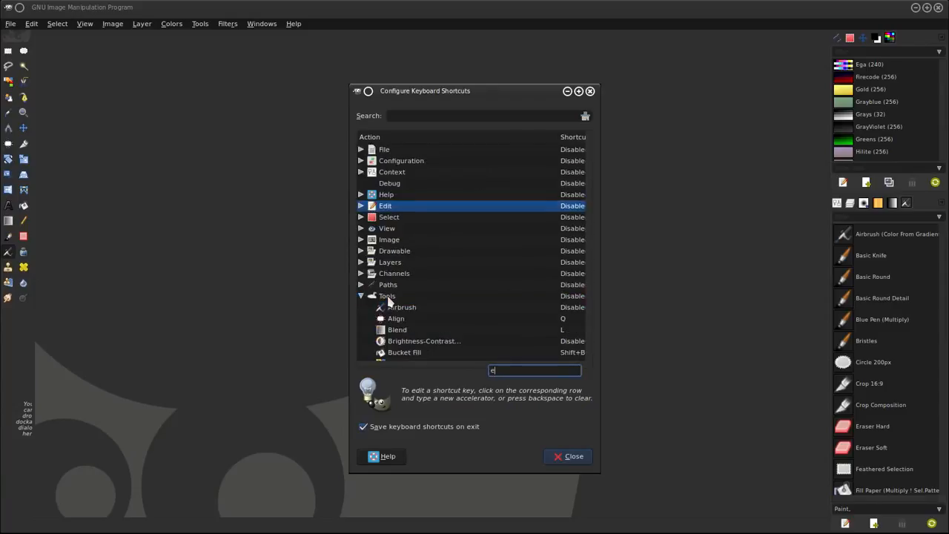
{"action": "key", "text": "BackSpace"}
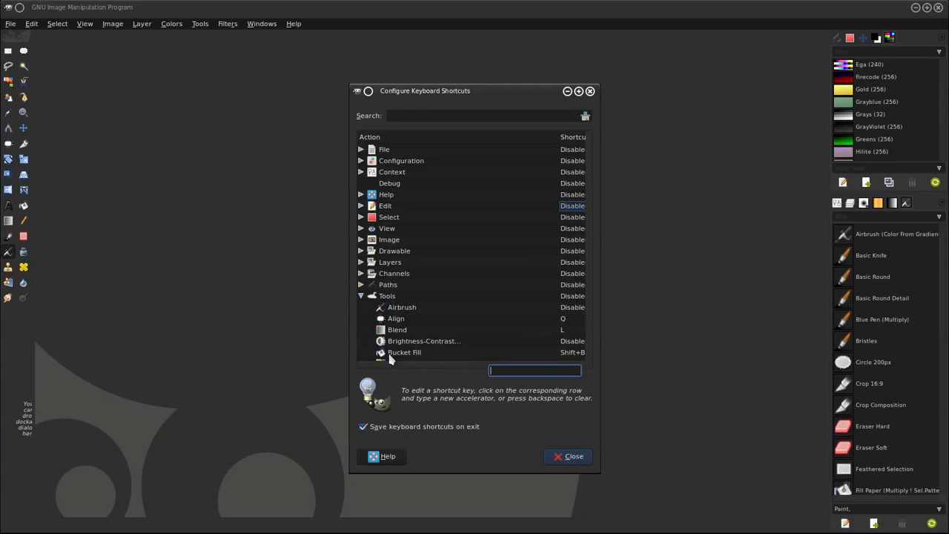
Step: Assign the shortcut Shift+E to Ellipse Select in the Tools group, reassigning it from Eraser
{"action": "left_click", "coordinate": [362, 298]}
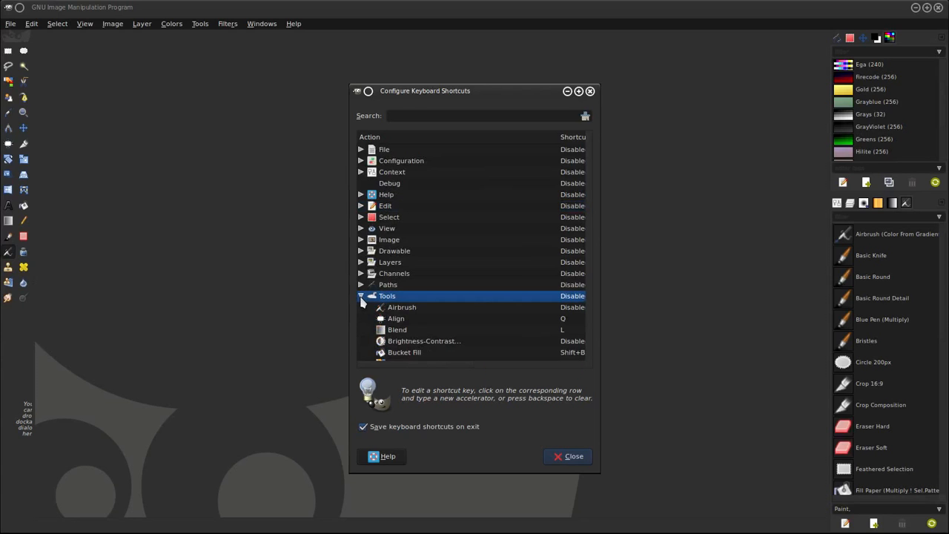
{"action": "scroll", "coordinate": [418, 284], "scroll_direction": "down", "scroll_amount": 10}
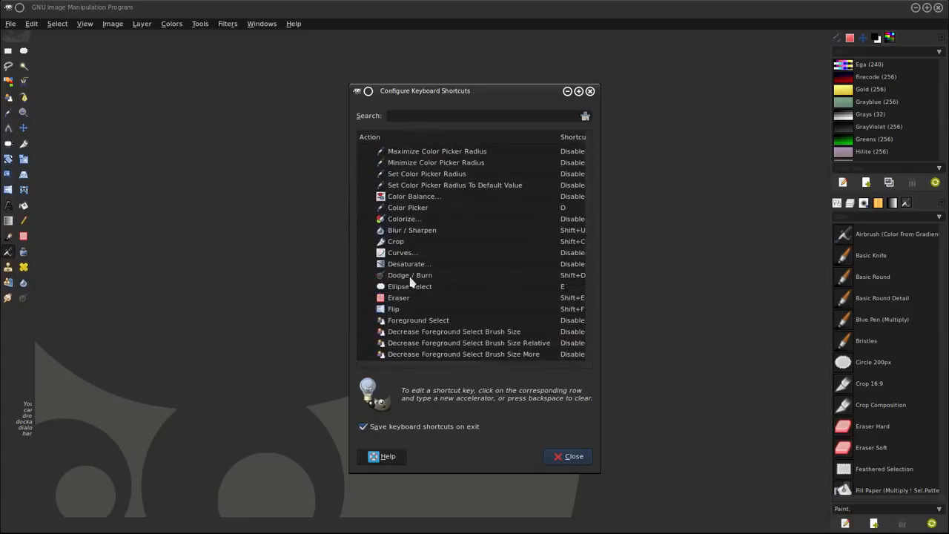
{"action": "left_click", "coordinate": [410, 288]}
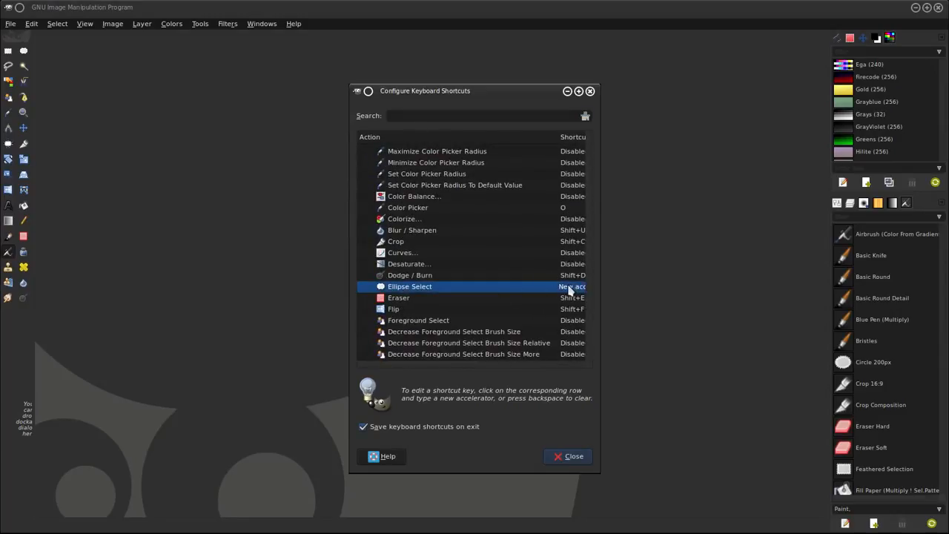
{"action": "key", "text": "shift+e"}
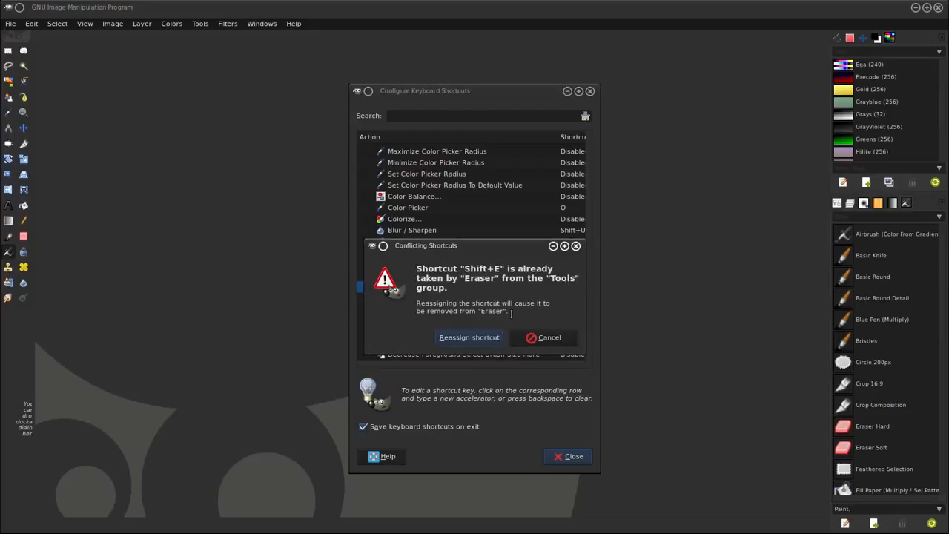
{"action": "left_click", "coordinate": [486, 339]}
Step: Assign the shortcut E to Eraser in the Tools group and close the keyboard shortcuts configuration
{"action": "left_click", "coordinate": [435, 298]}
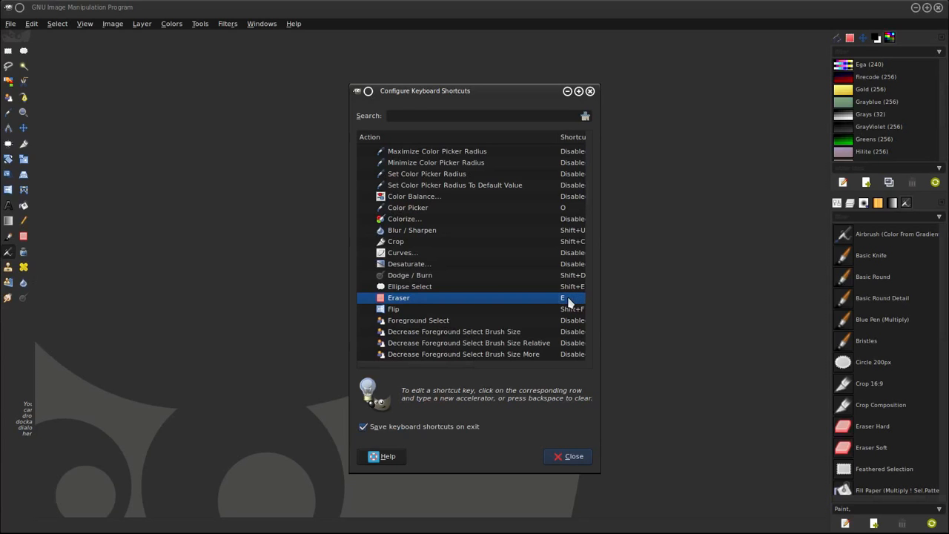
{"action": "scroll", "coordinate": [454, 294], "scroll_direction": "down", "scroll_amount": 2}
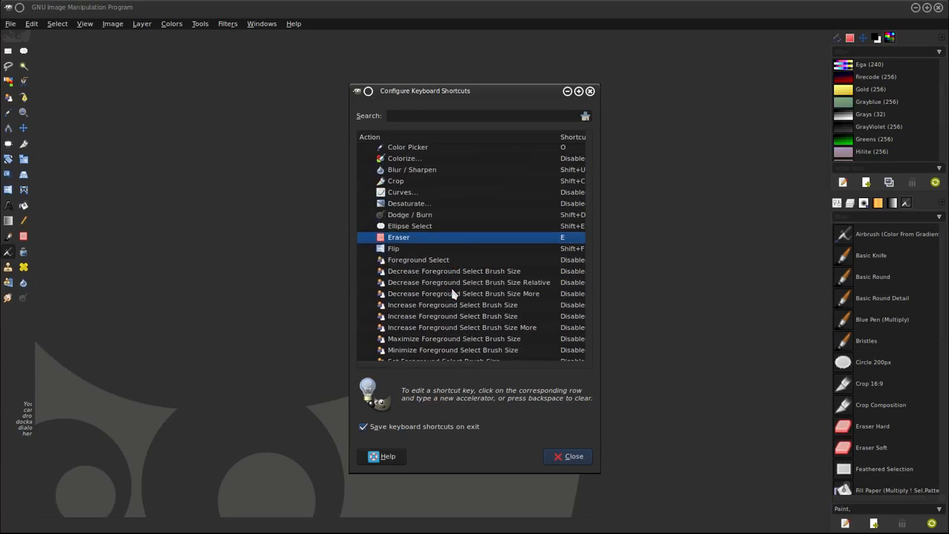
{"action": "scroll", "coordinate": [454, 293], "scroll_direction": "down", "scroll_amount": 6}
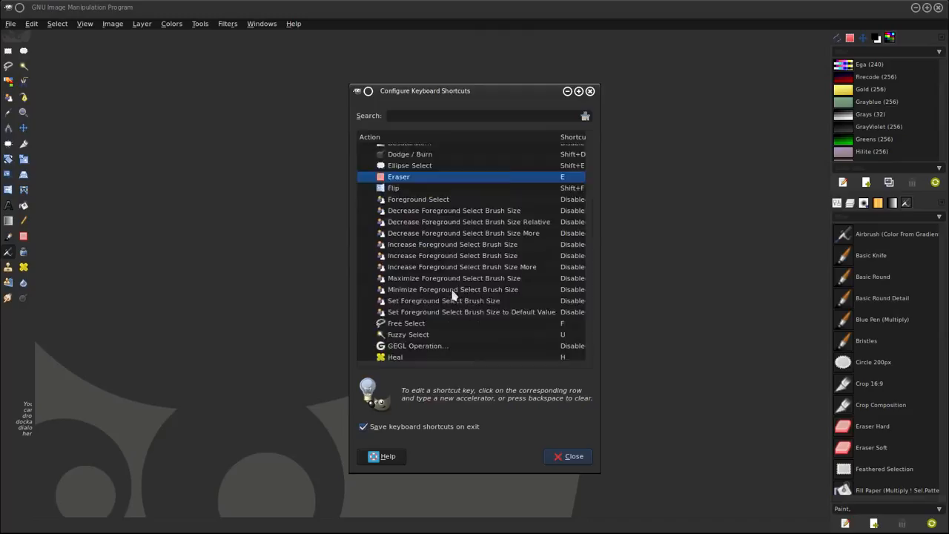
{"action": "left_click", "coordinate": [568, 456]}
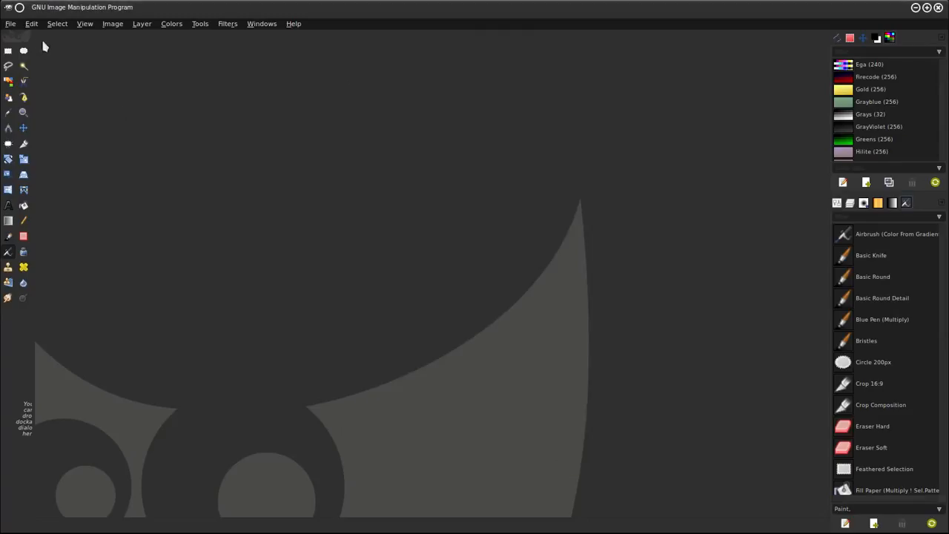
Step: Create a new image from the 1024x768 template
{"action": "left_click", "coordinate": [11, 24]}
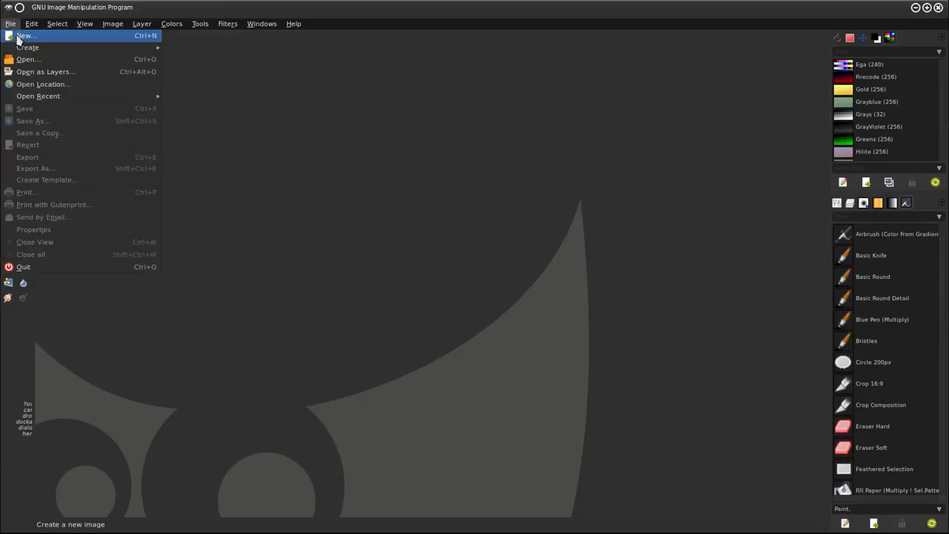
{"action": "left_click", "coordinate": [24, 35]}
{"action": "left_click", "coordinate": [156, 29]}
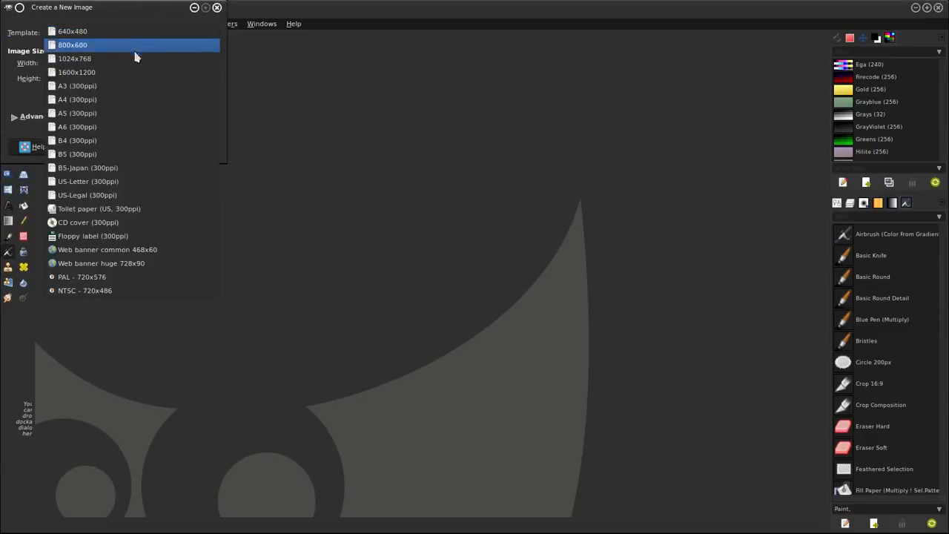
{"action": "left_click", "coordinate": [135, 61]}
{"action": "left_click", "coordinate": [146, 148]}
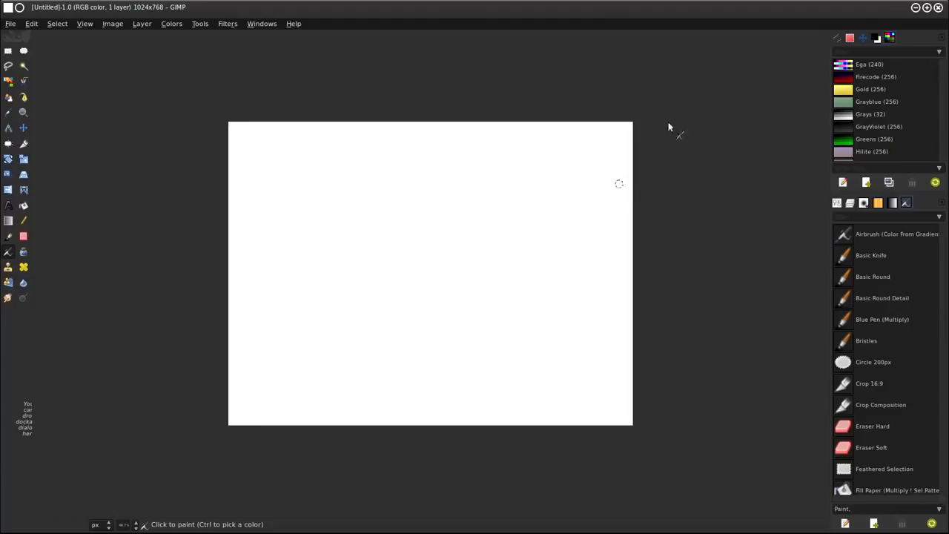
Step: Show the image navigation controls, zoom the canvas to 200%, and fit the whole image in the window
{"action": "left_click", "coordinate": [863, 37]}
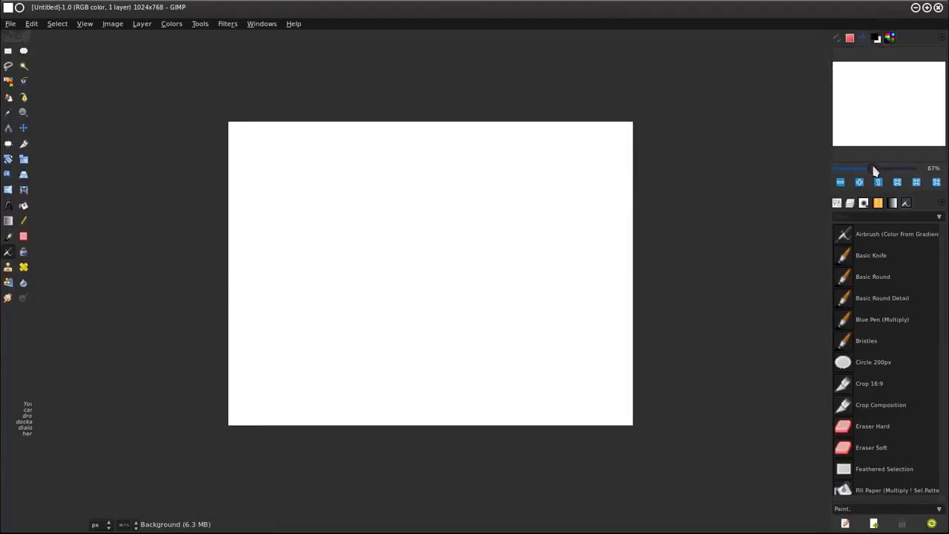
{"action": "left_click_drag", "start_coordinate": [873, 170], "coordinate": [882, 170]}
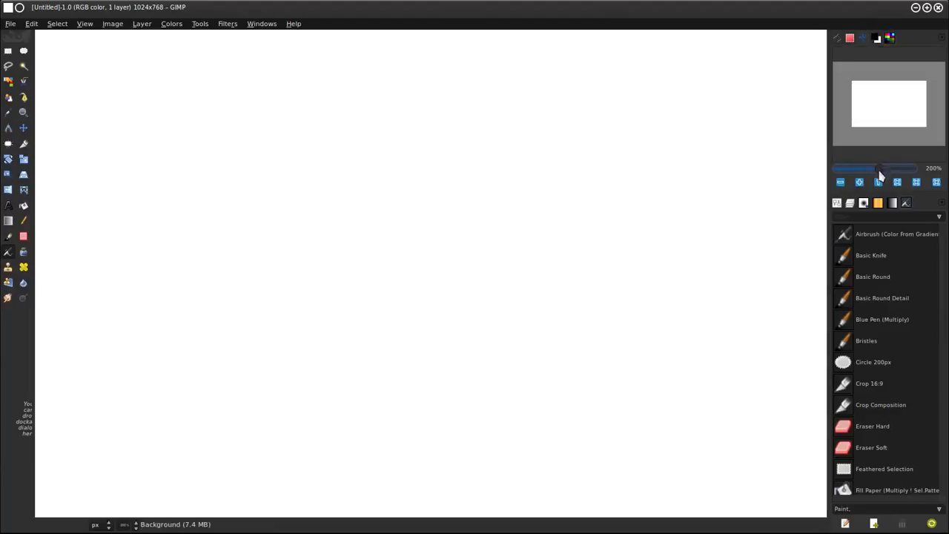
{"action": "left_click", "coordinate": [897, 182]}
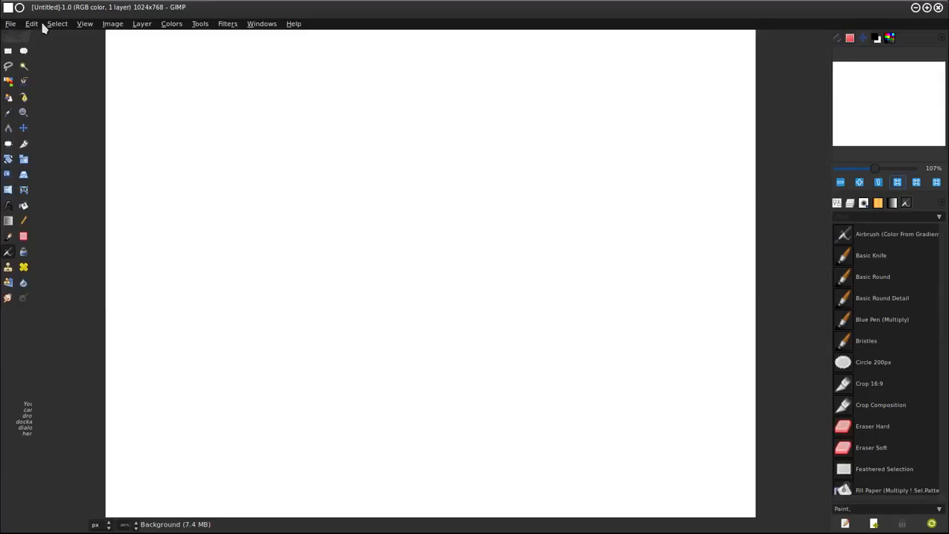
Step: In the keyboard shortcuts configuration, assign B to Paintbrush in the Tools group, accepting the reassignment, and close the configuration
{"action": "left_click", "coordinate": [32, 25]}
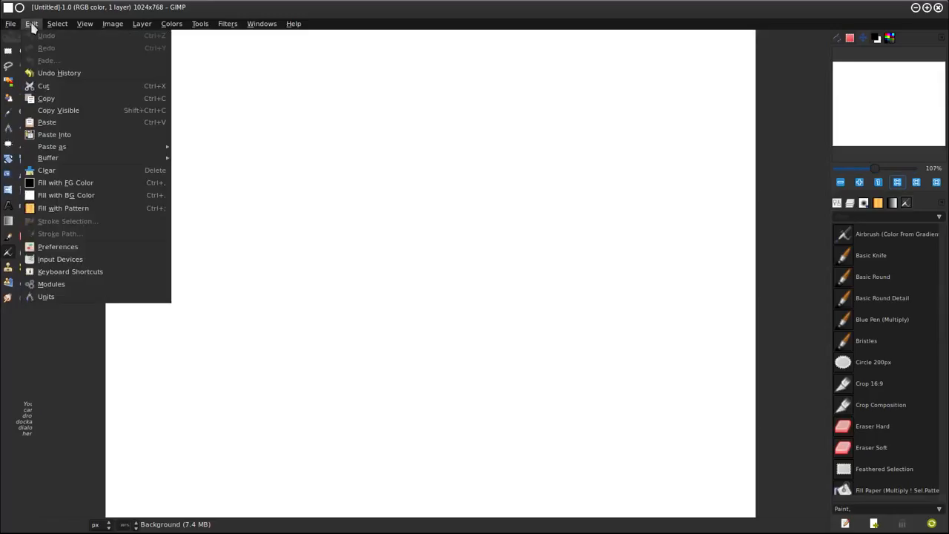
{"action": "left_click", "coordinate": [80, 273]}
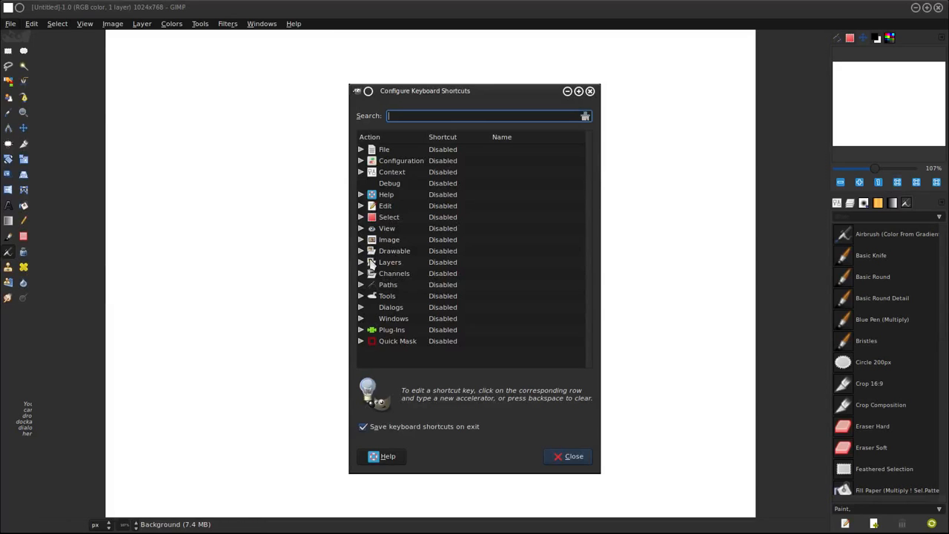
{"action": "left_click", "coordinate": [360, 296]}
{"action": "scroll", "coordinate": [449, 303], "scroll_direction": "down", "scroll_amount": 8}
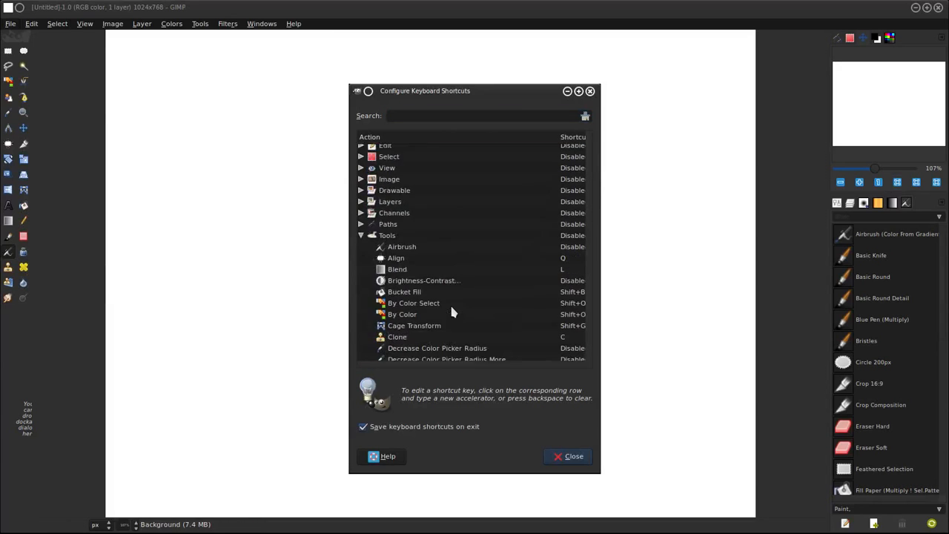
{"action": "scroll", "coordinate": [449, 308], "scroll_direction": "down", "scroll_amount": 10}
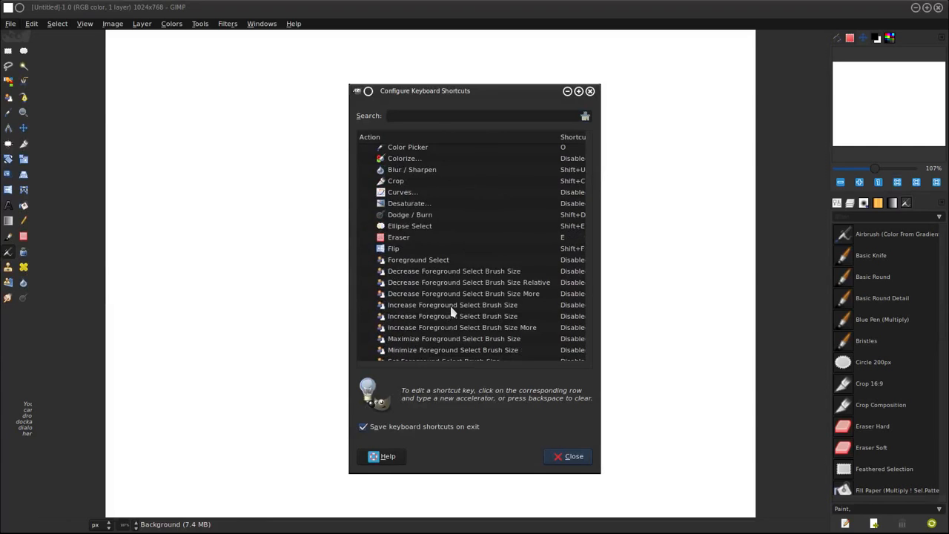
{"action": "scroll", "coordinate": [447, 310], "scroll_direction": "down", "scroll_amount": 10}
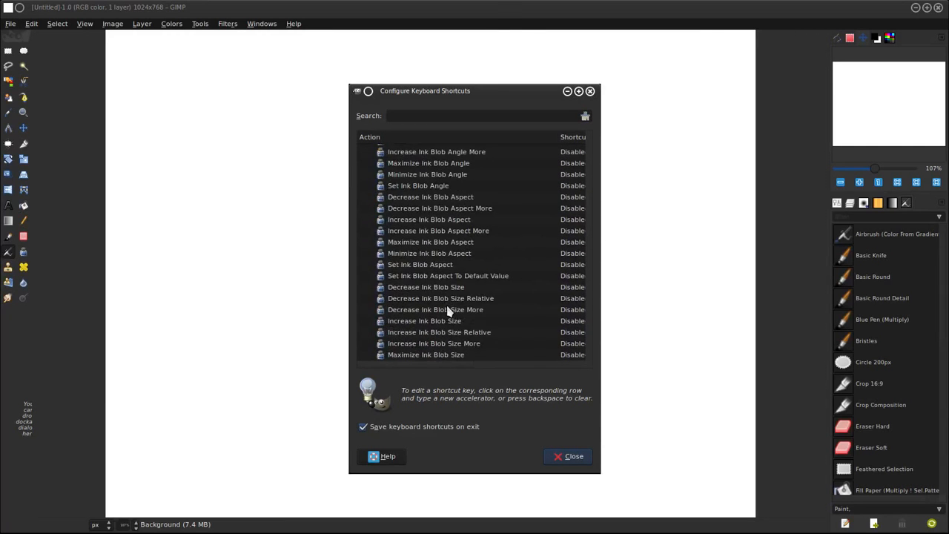
{"action": "scroll", "coordinate": [448, 315], "scroll_direction": "down", "scroll_amount": 5}
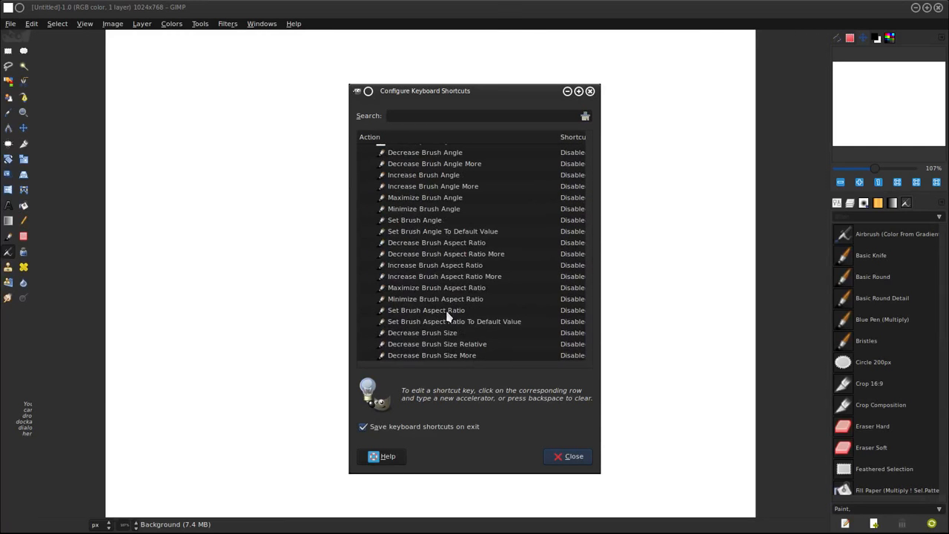
{"action": "scroll", "coordinate": [448, 316], "scroll_direction": "down", "scroll_amount": 5}
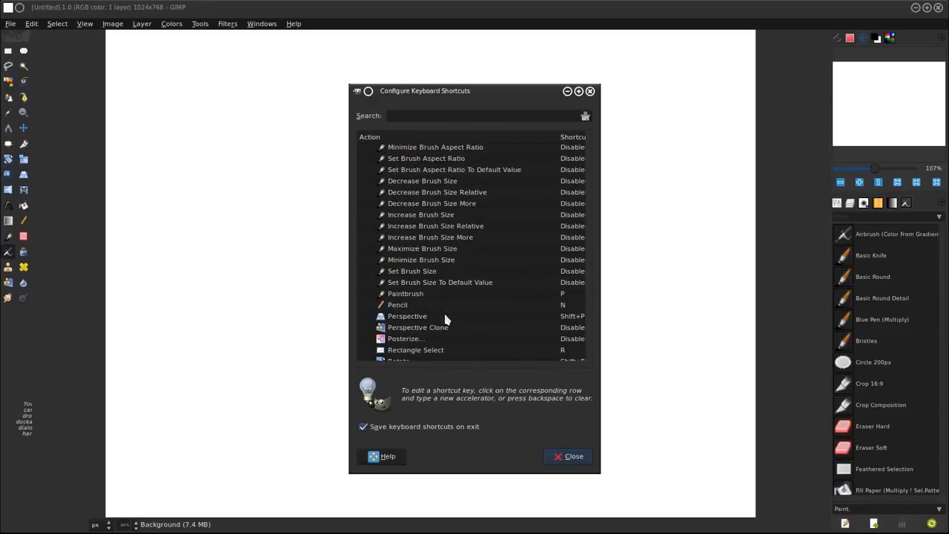
{"action": "left_click", "coordinate": [420, 295]}
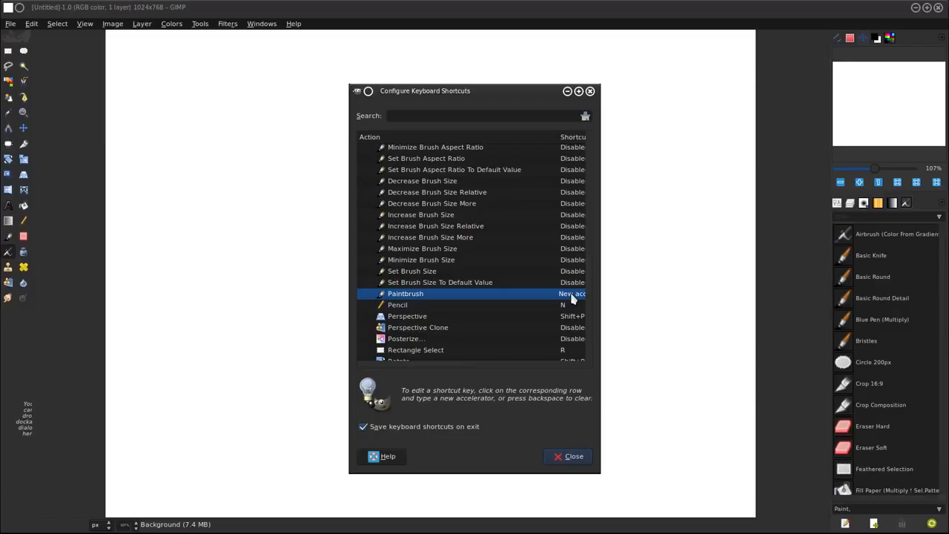
{"action": "key", "text": "b"}
{"action": "left_click", "coordinate": [455, 338]}
{"action": "left_click_drag", "start_coordinate": [476, 91], "coordinate": [400, 72]}
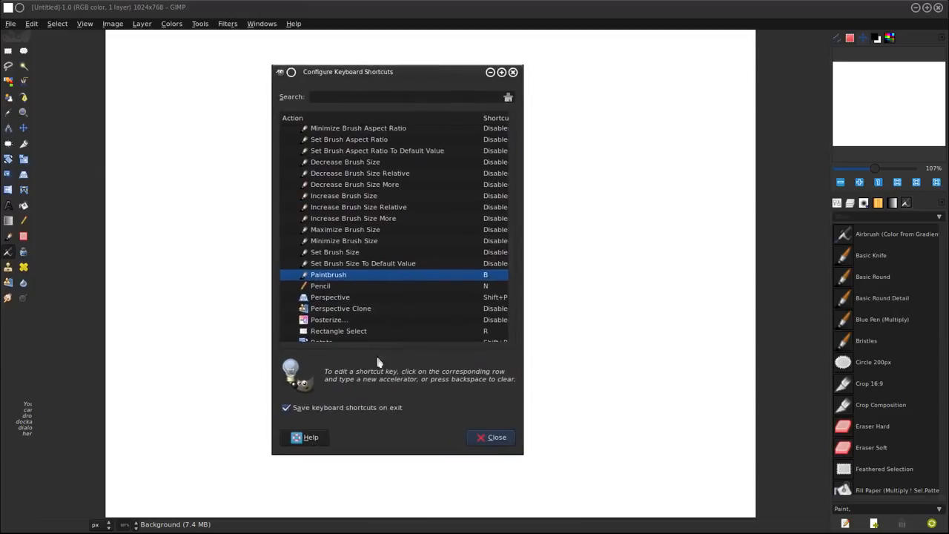
{"action": "left_click", "coordinate": [488, 439]}
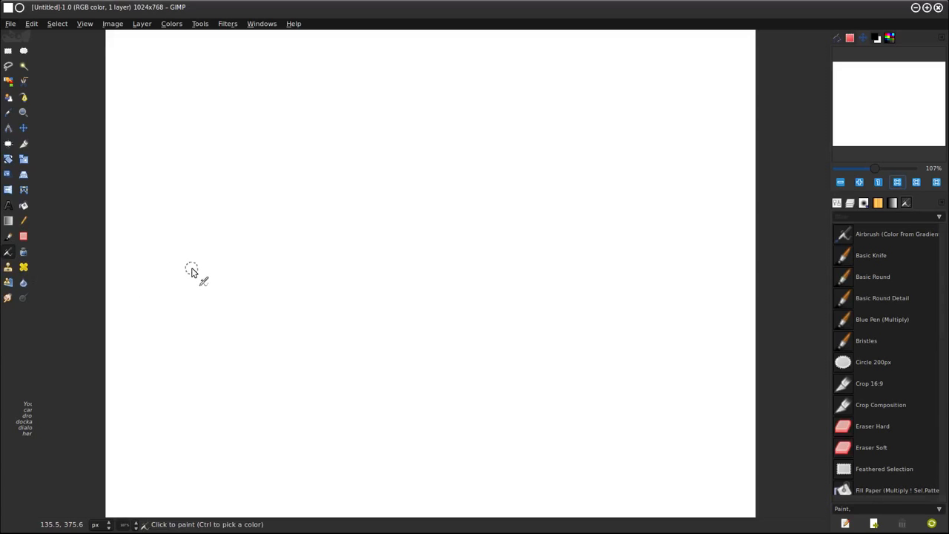
Step: Paint a short curved test stroke near the middle of the canvas with the Airbrush
{"action": "left_click_drag", "start_coordinate": [390, 215], "coordinate": [362, 304]}
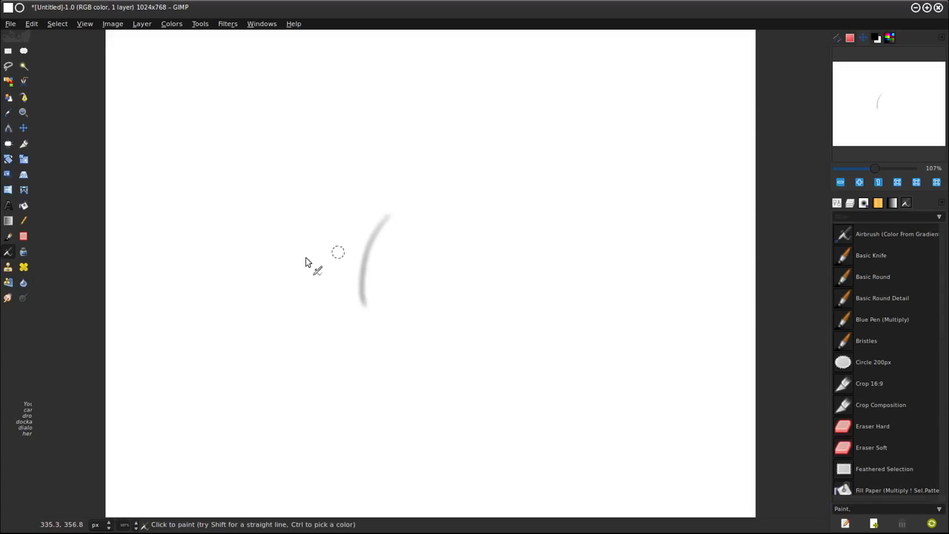
Step: Undo the Airbrush stroke and try a curved Paintbrush stroke near the middle of the canvas
{"action": "key", "text": "ctrl+z"}
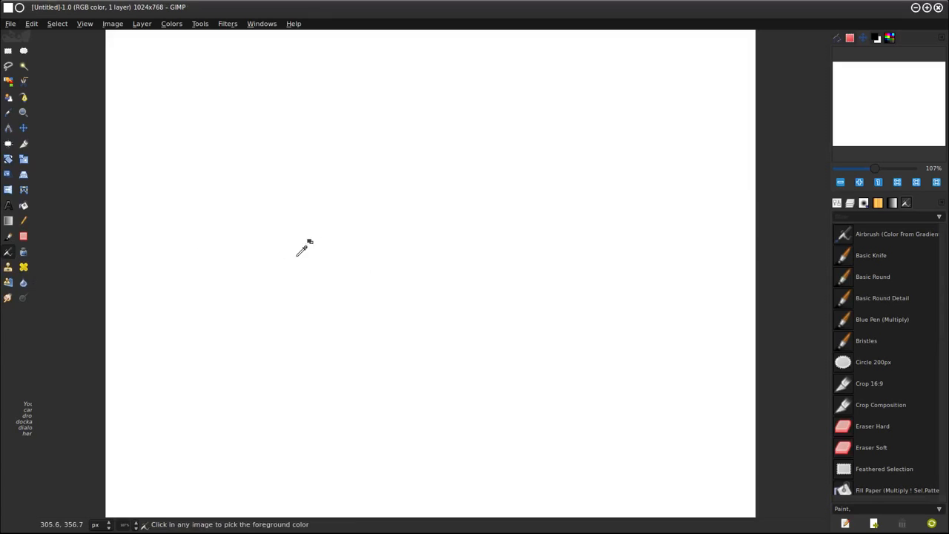
{"action": "left_click", "coordinate": [10, 236]}
{"action": "left_click_drag", "start_coordinate": [377, 199], "coordinate": [327, 293]}
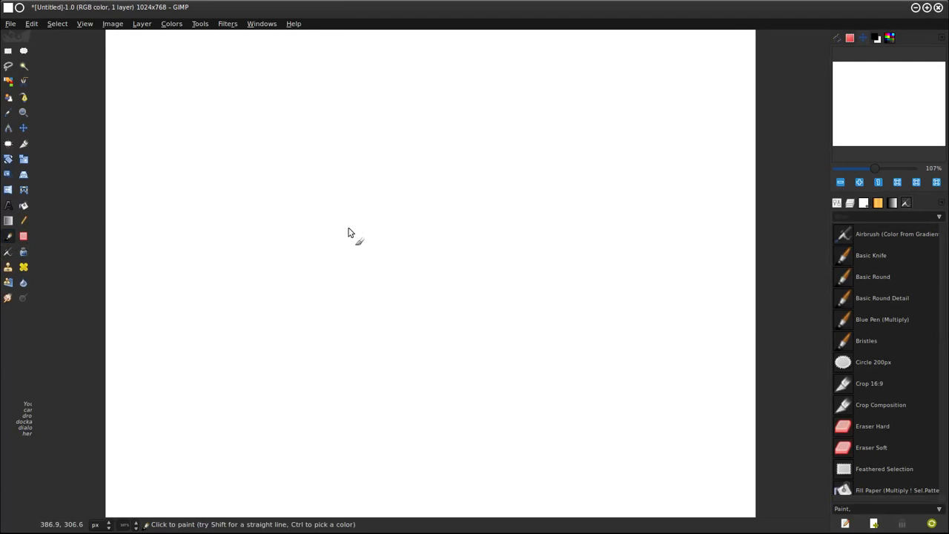
Step: Load the Basic Round preset for the Paintbrush and paint several broad, overlapping test strokes across the canvas
{"action": "left_click", "coordinate": [837, 203]}
{"action": "left_click", "coordinate": [874, 523]}
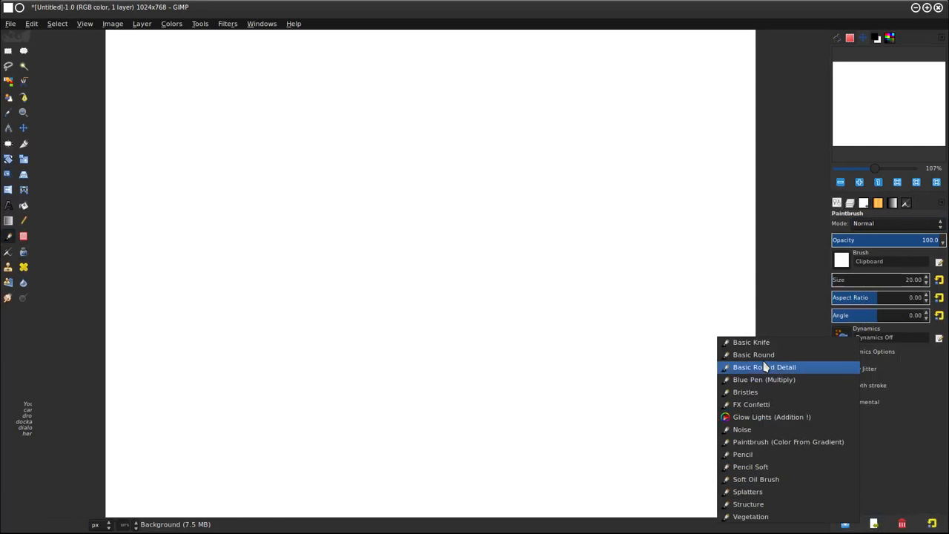
{"action": "left_click", "coordinate": [771, 358]}
{"action": "mouse_move", "coordinate": [450, 277]}
{"action": "left_mouse_down"}
{"action": "mouse_move", "coordinate": [435, 252]}
{"action": "mouse_move", "coordinate": [440, 244]}
{"action": "mouse_move", "coordinate": [557, 201]}
{"action": "mouse_move", "coordinate": [494, 215]}
{"action": "mouse_move", "coordinate": [491, 175]}
{"action": "mouse_move", "coordinate": [387, 361]}
{"action": "left_mouse_up"}
{"action": "mouse_move", "coordinate": [371, 163]}
{"action": "left_mouse_down"}
{"action": "mouse_move", "coordinate": [258, 332]}
{"action": "mouse_move", "coordinate": [278, 189]}
{"action": "mouse_move", "coordinate": [237, 385]}
{"action": "mouse_move", "coordinate": [244, 191]}
{"action": "mouse_move", "coordinate": [229, 364]}
{"action": "left_mouse_up"}
{"action": "mouse_move", "coordinate": [201, 201]}
{"action": "left_mouse_down"}
{"action": "mouse_move", "coordinate": [192, 289]}
{"action": "mouse_move", "coordinate": [255, 445]}
{"action": "left_mouse_up"}
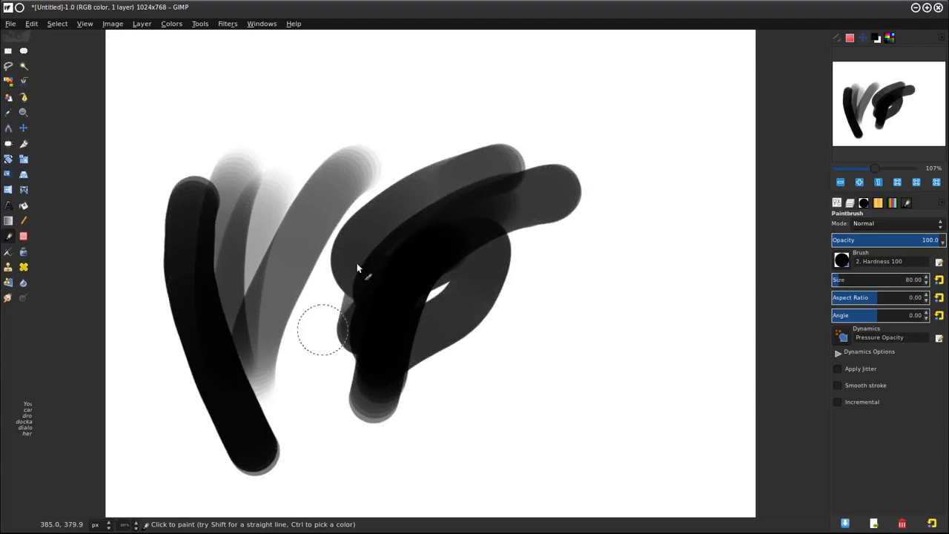
Step: Undo all the Paintbrush test strokes until the canvas is blank
{"action": "key", "text": "ctrl+z"}
{"action": "key", "text": "ctrl+z"}
{"action": "key", "text": "ctrl+z"}
{"action": "key", "text": "ctrl+z"}
{"action": "key", "text": "ctrl+z"}
{"action": "key", "text": "ctrl+z"}
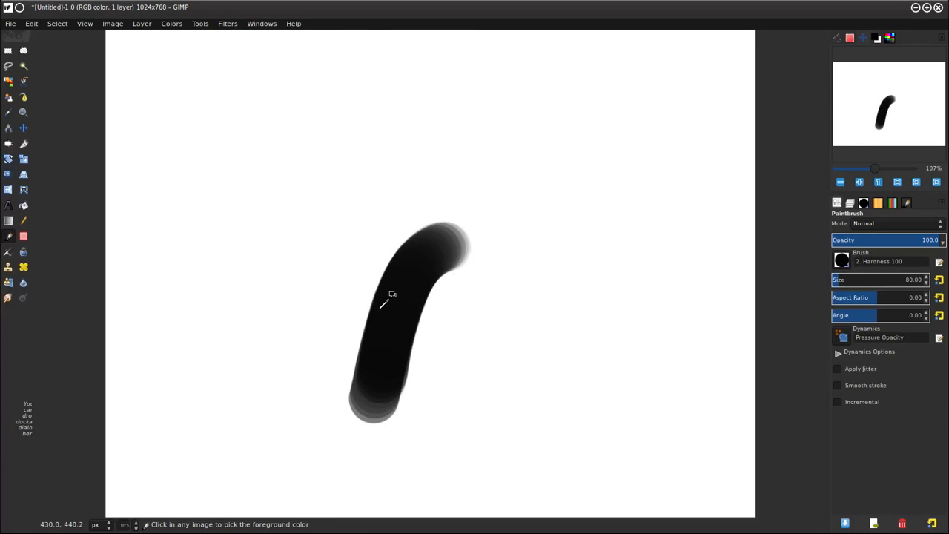
{"action": "key", "text": "ctrl+z"}
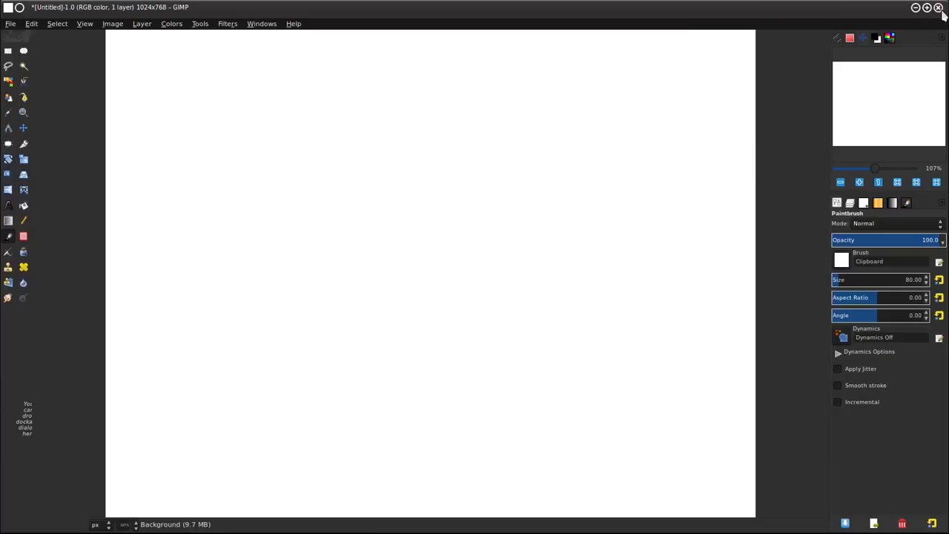
Step: Quit GIMP, discarding the unsaved changes, and open the Gimp folder of the storage device in the Dolphin file manager
{"action": "left_click", "coordinate": [916, 9]}
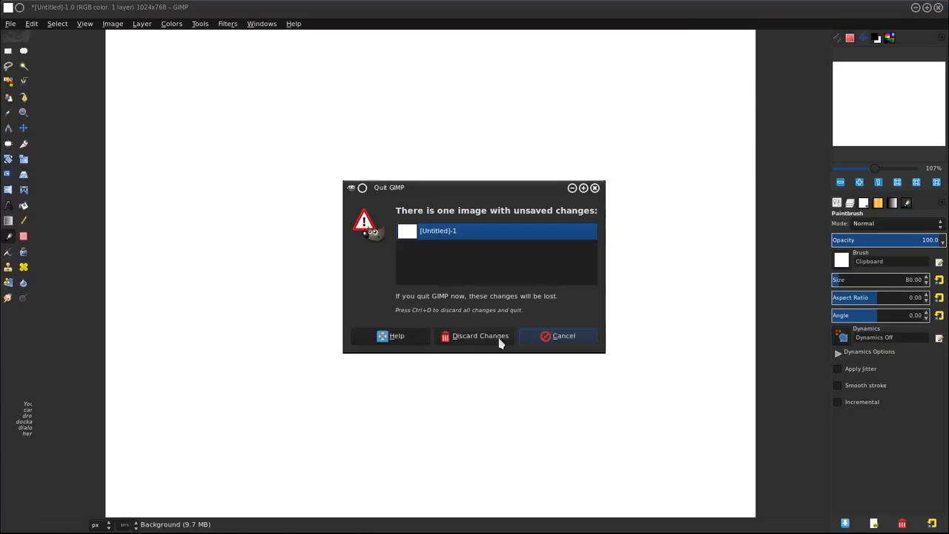
{"action": "left_click", "coordinate": [498, 339]}
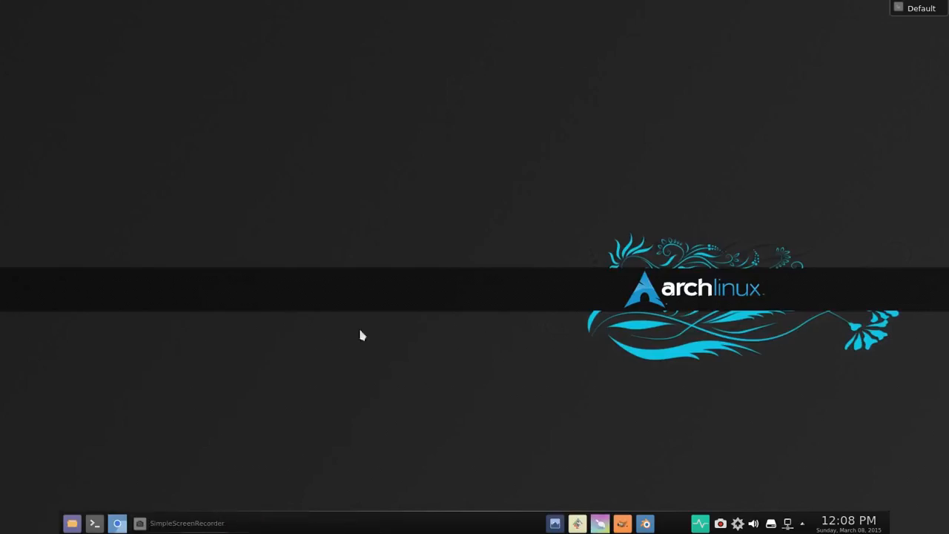
{"action": "left_click", "coordinate": [73, 523]}
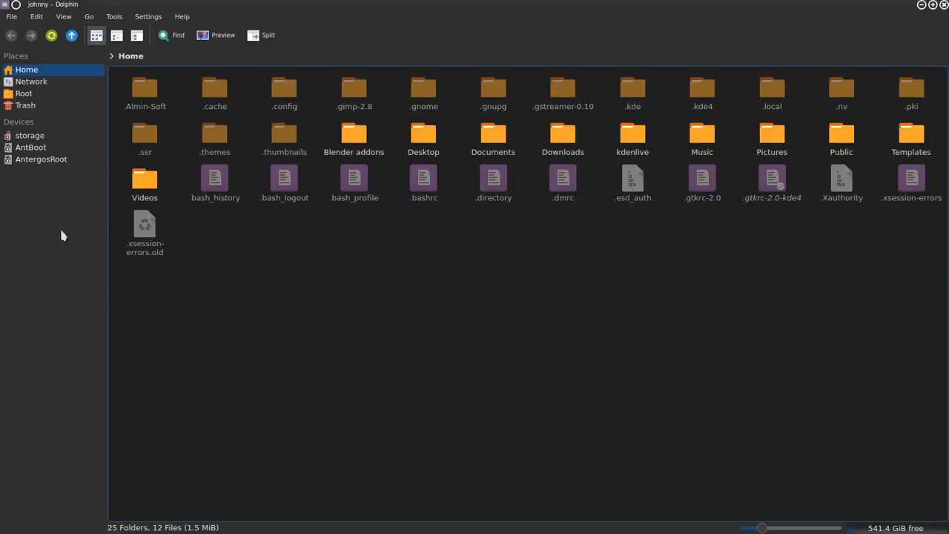
{"action": "left_click", "coordinate": [30, 136]}
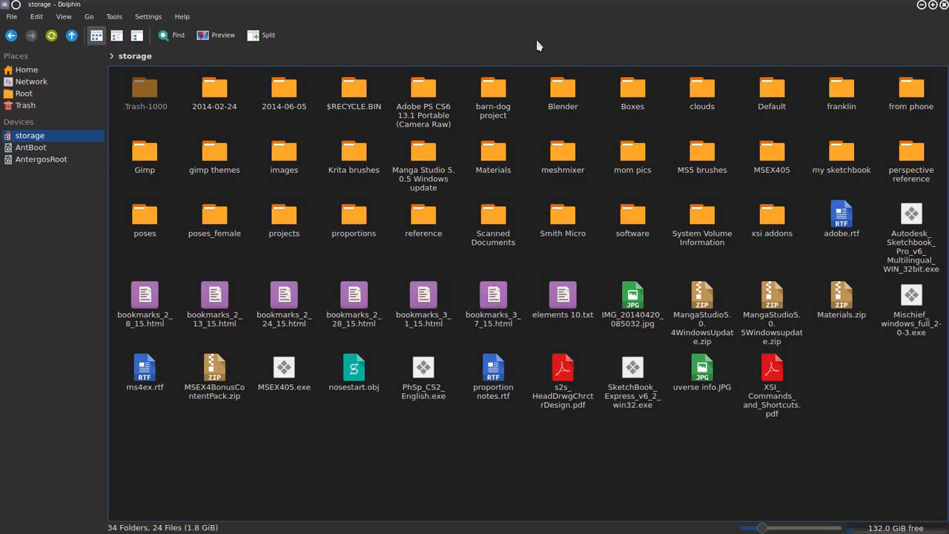
{"action": "left_click", "coordinate": [149, 170]}
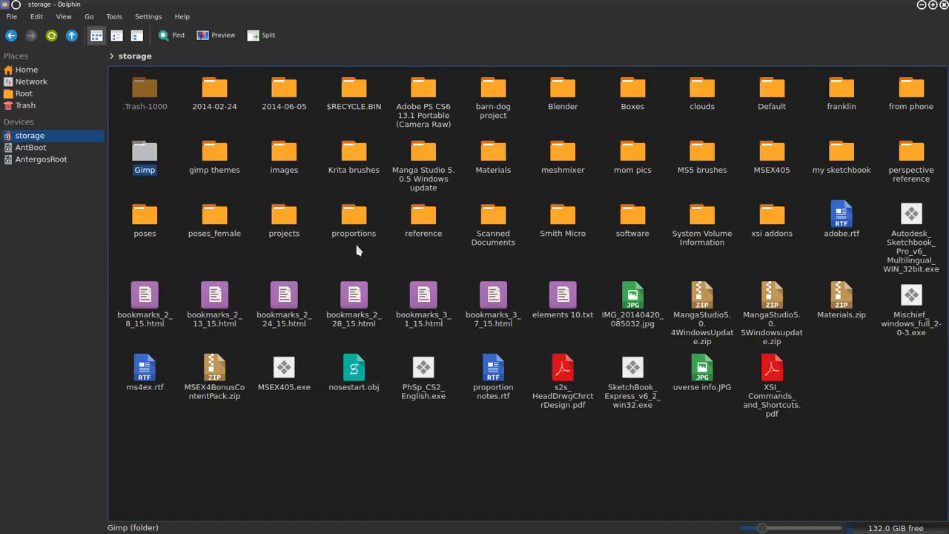
{"action": "double_click", "coordinate": [148, 173]}
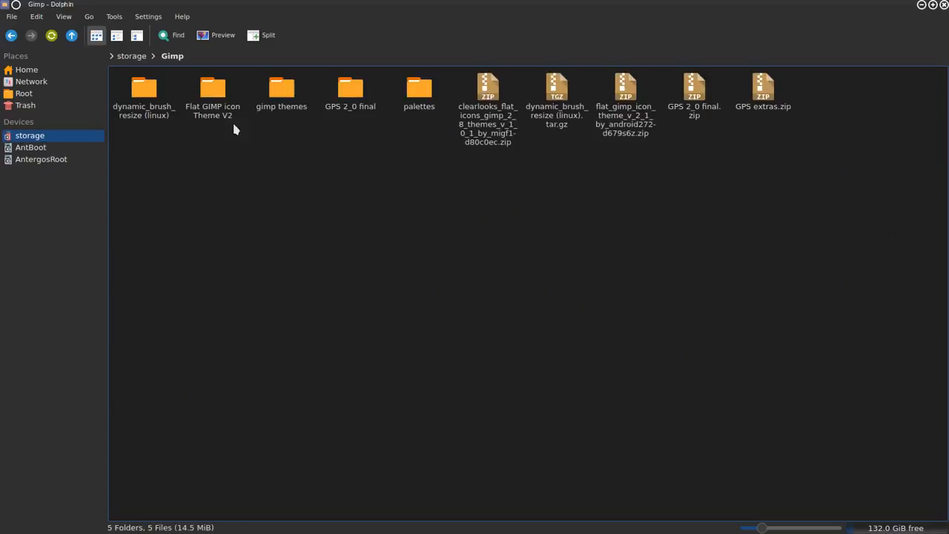
Step: Split the file view in two and open the .gimp-2.8 folder from Home in the second pane
{"action": "left_click", "coordinate": [261, 35]}
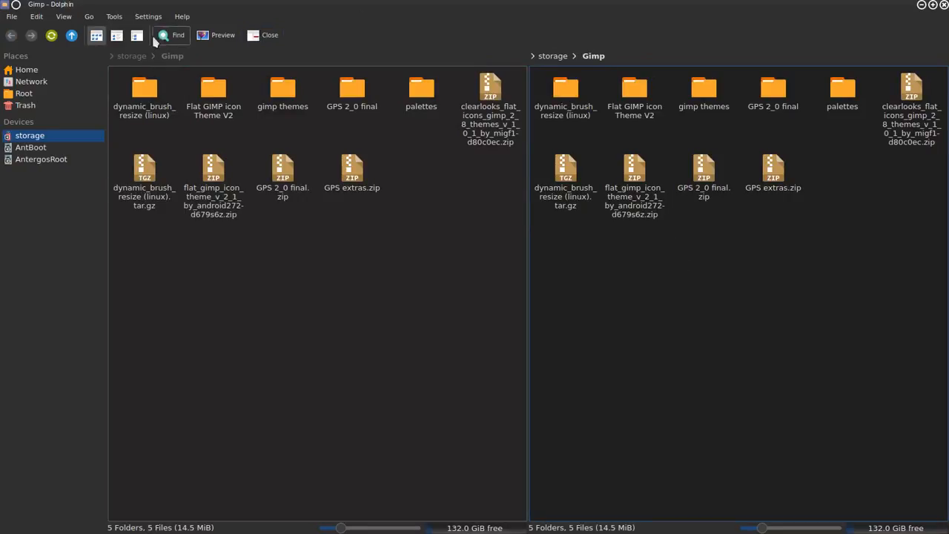
{"action": "left_click", "coordinate": [25, 71]}
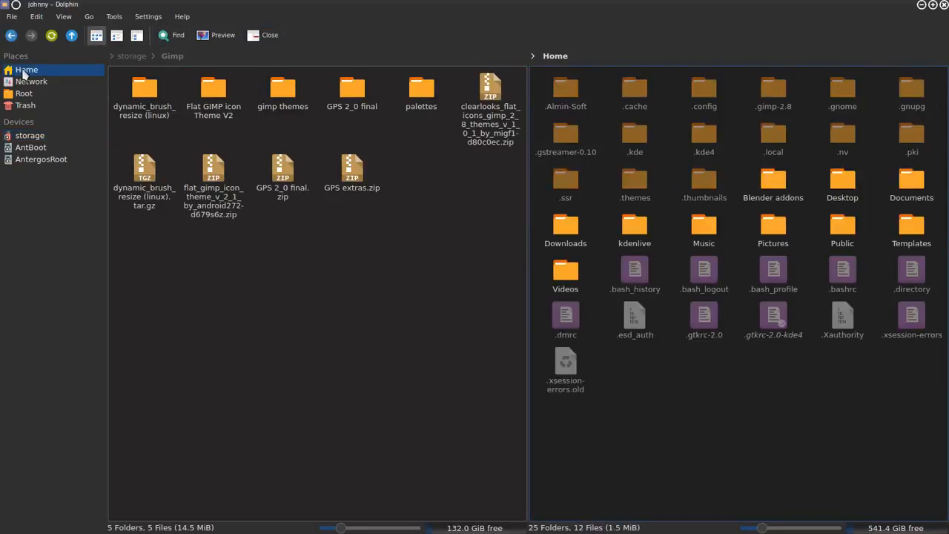
{"action": "left_click", "coordinate": [692, 58]}
{"action": "mouse_move", "coordinate": [782, 95]}
{"action": "left_click", "coordinate": [781, 102]}
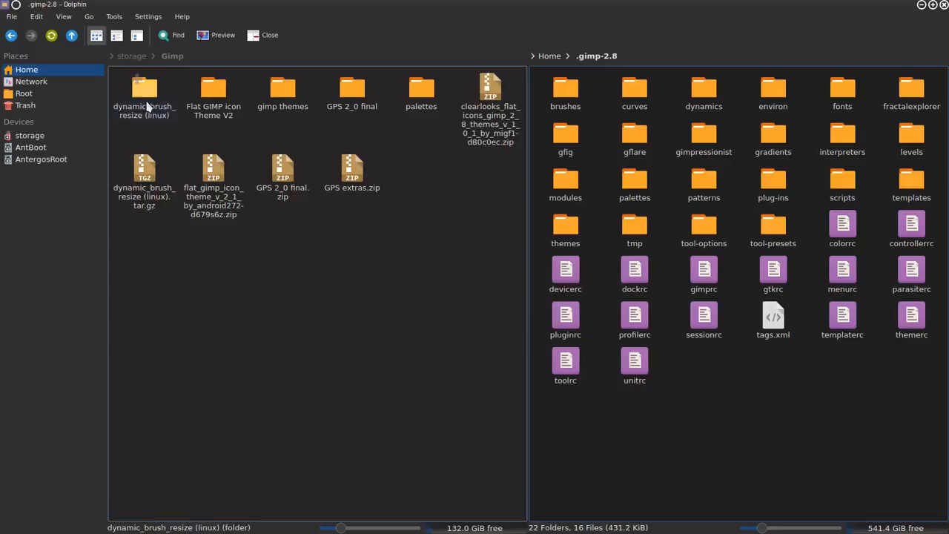
Step: Copy all folders from GPS 2_0 final into .gimp-2.8, writing into the existing folders and applying this to all
{"action": "mouse_move", "coordinate": [356, 102]}
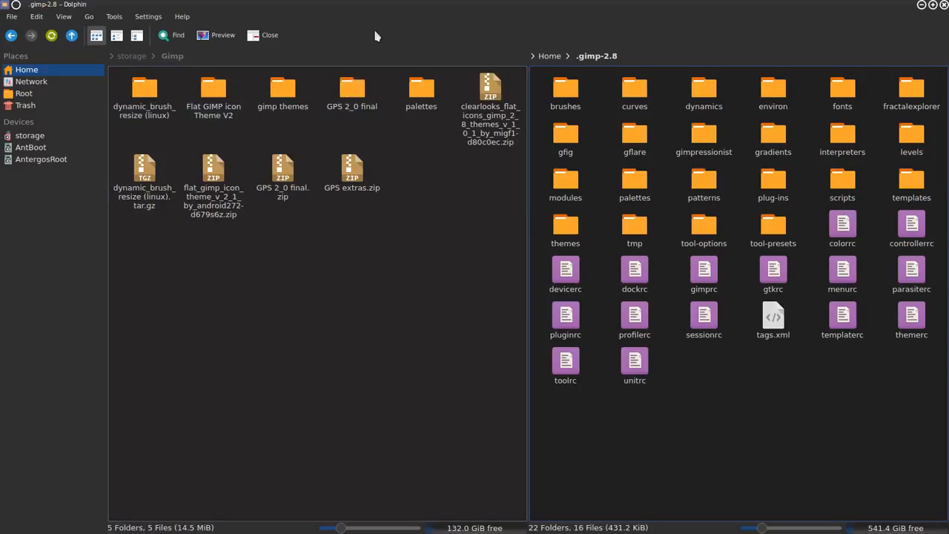
{"action": "left_click", "coordinate": [352, 90]}
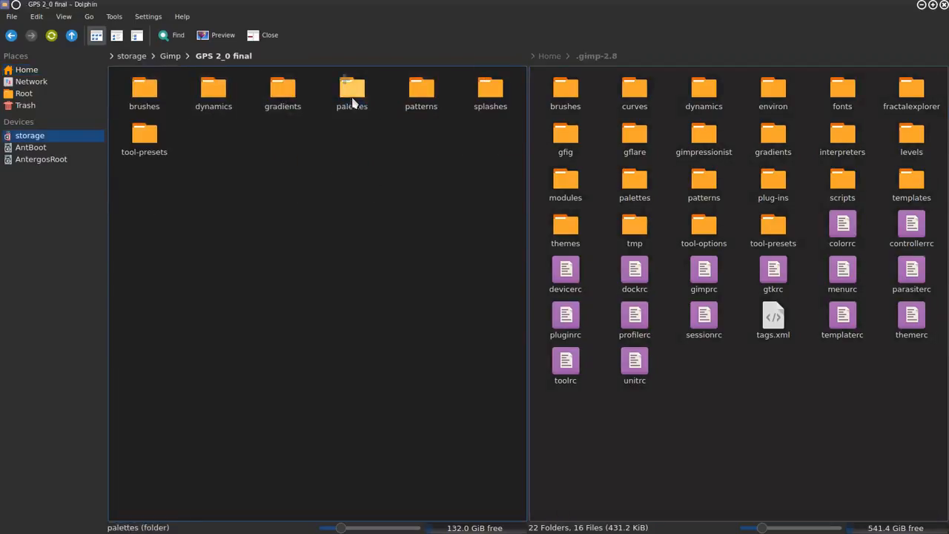
{"action": "left_click_drag", "start_coordinate": [496, 322], "coordinate": [120, 83]}
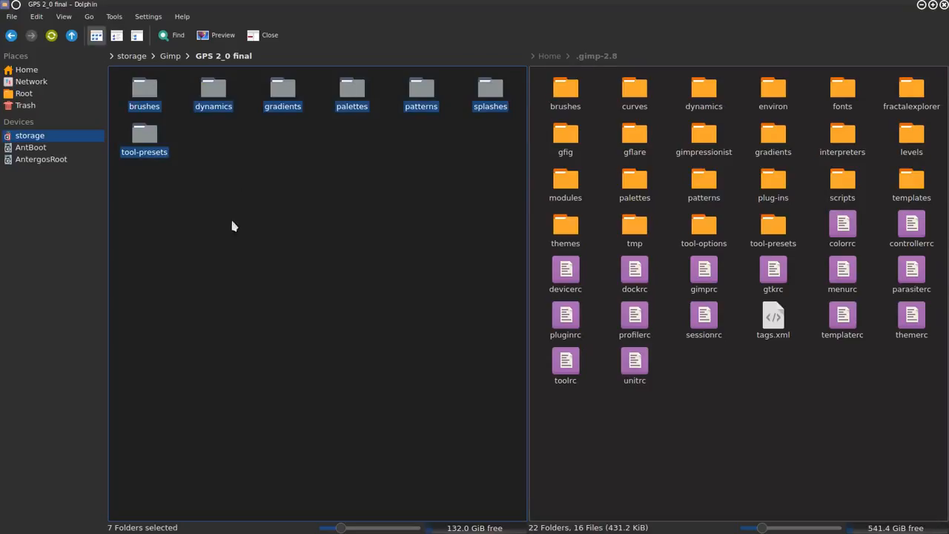
{"action": "left_click_drag", "start_coordinate": [214, 90], "coordinate": [790, 385]}
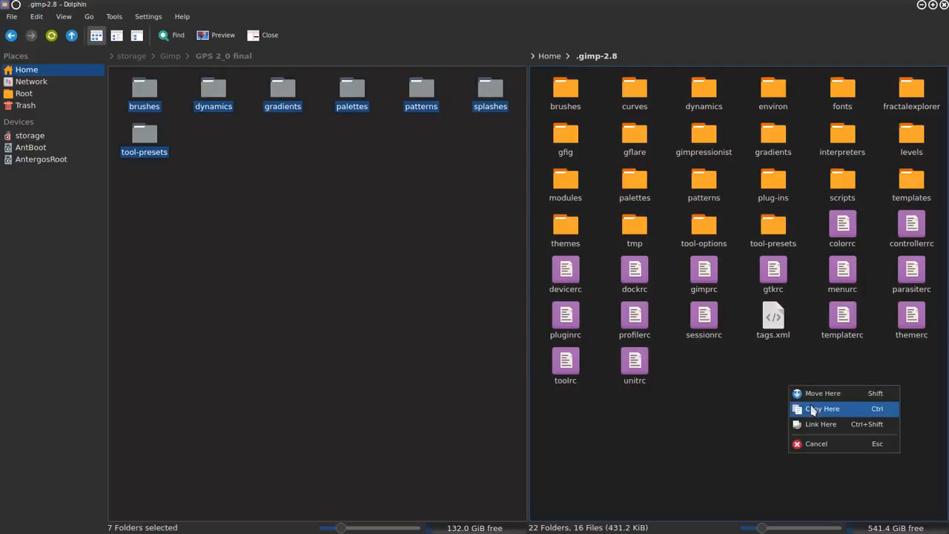
{"action": "left_click", "coordinate": [813, 409]}
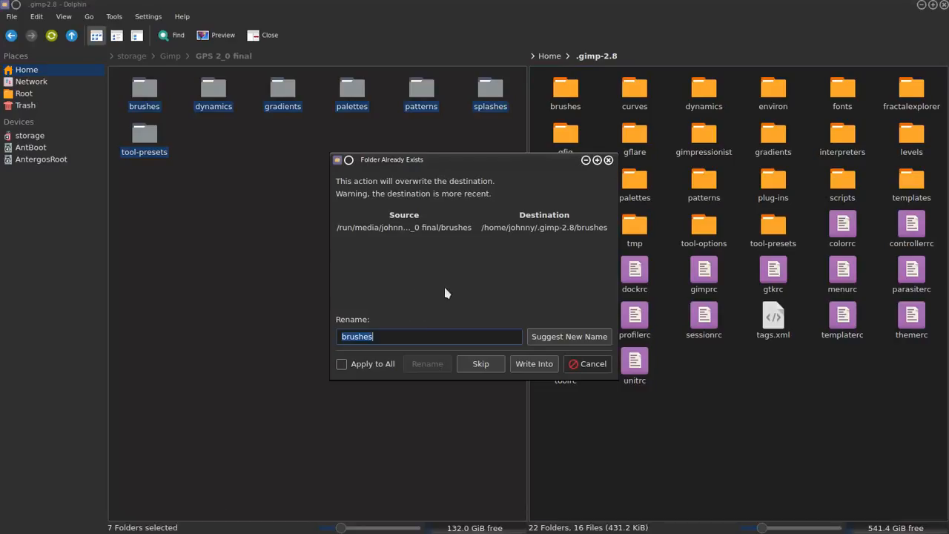
{"action": "left_click", "coordinate": [342, 365]}
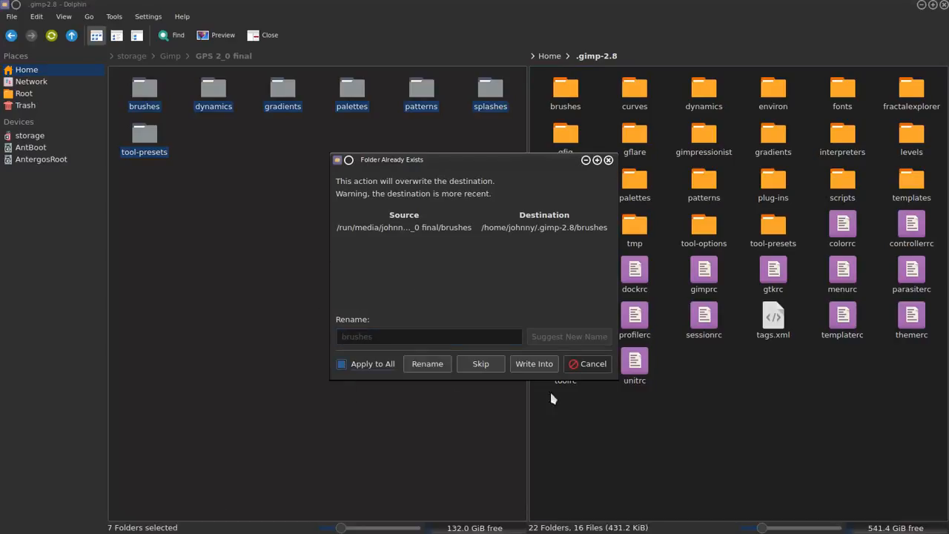
{"action": "left_click", "coordinate": [537, 365]}
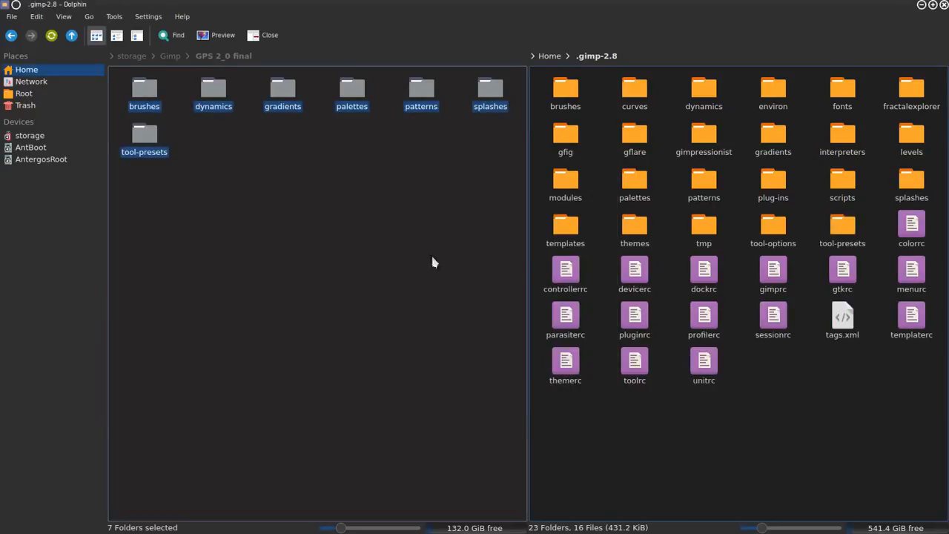
Step: Clear the selection in GPS 2_0 final, go back to the Gimp folder and minimize the file manager
{"action": "left_click", "coordinate": [314, 254]}
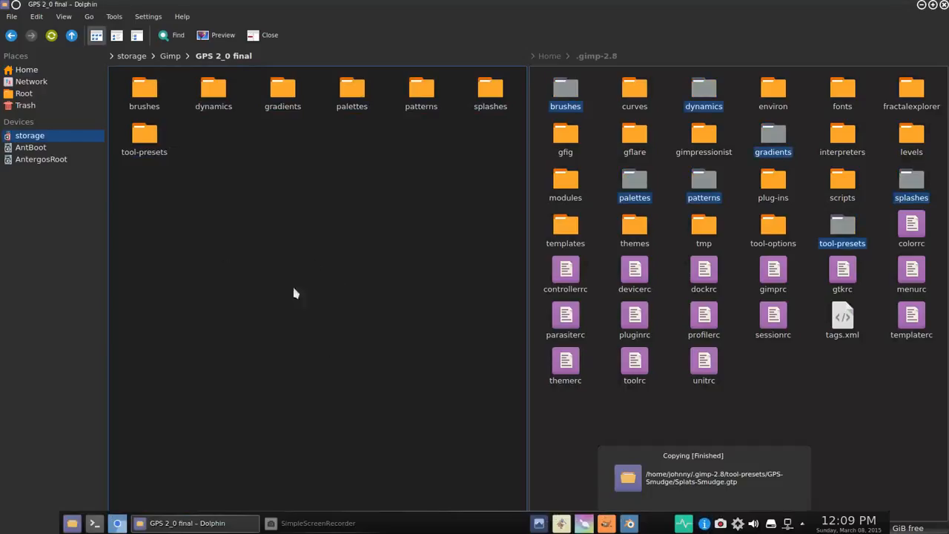
{"action": "left_click", "coordinate": [11, 35]}
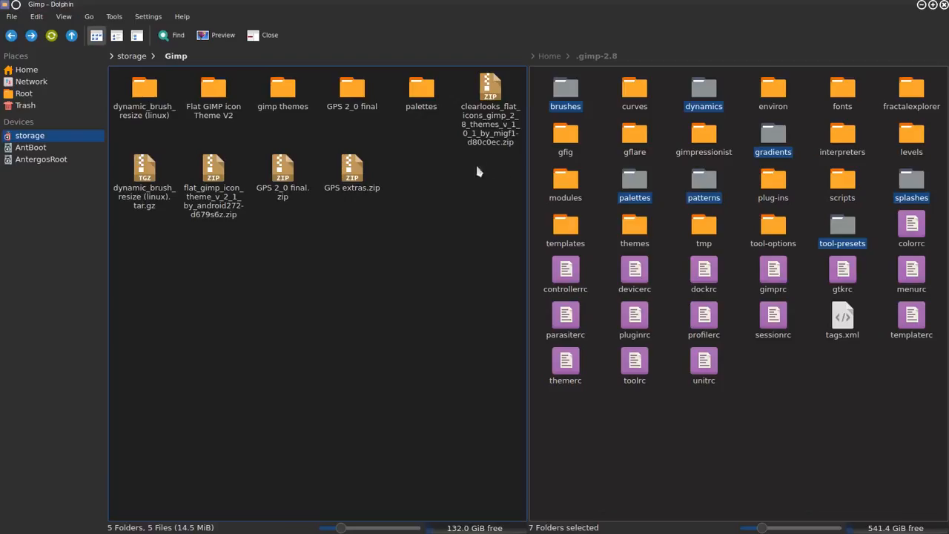
{"action": "left_click", "coordinate": [923, 5]}
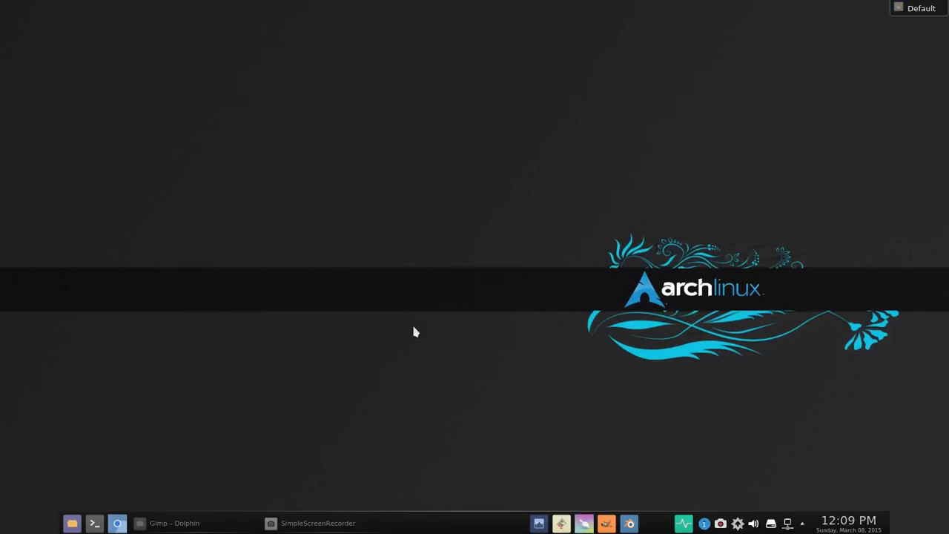
Step: Start GIMP, maximize its window and create a new image from the 1024x768 template
{"action": "left_click", "coordinate": [605, 524]}
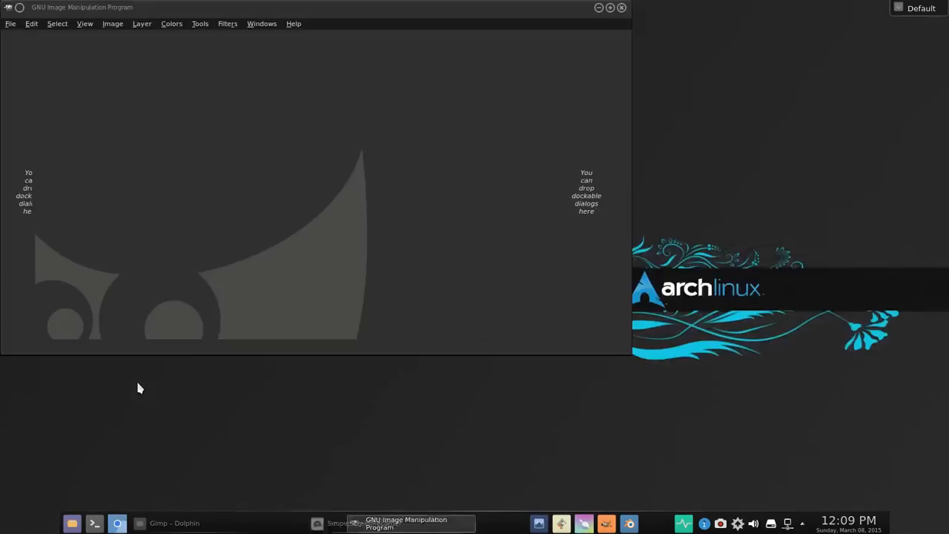
{"action": "left_click", "coordinate": [611, 9]}
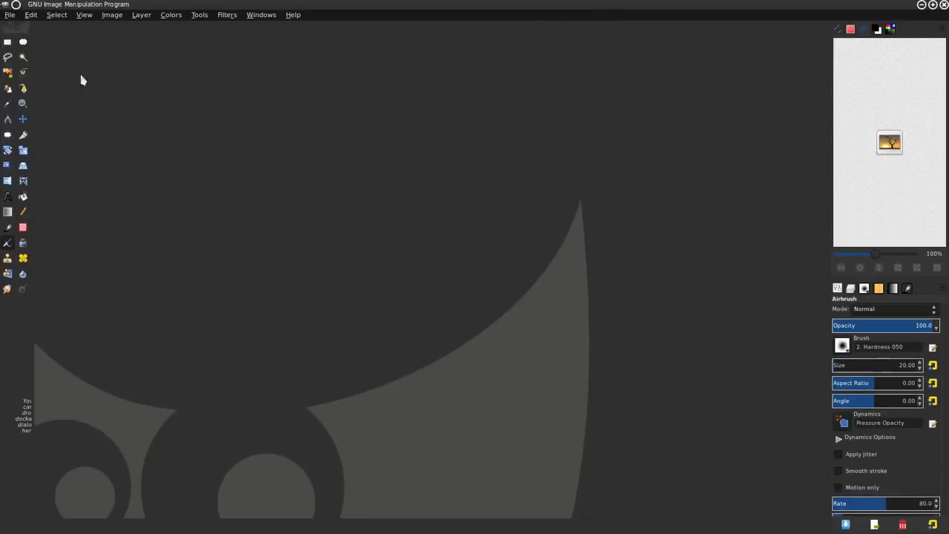
{"action": "left_click", "coordinate": [9, 15]}
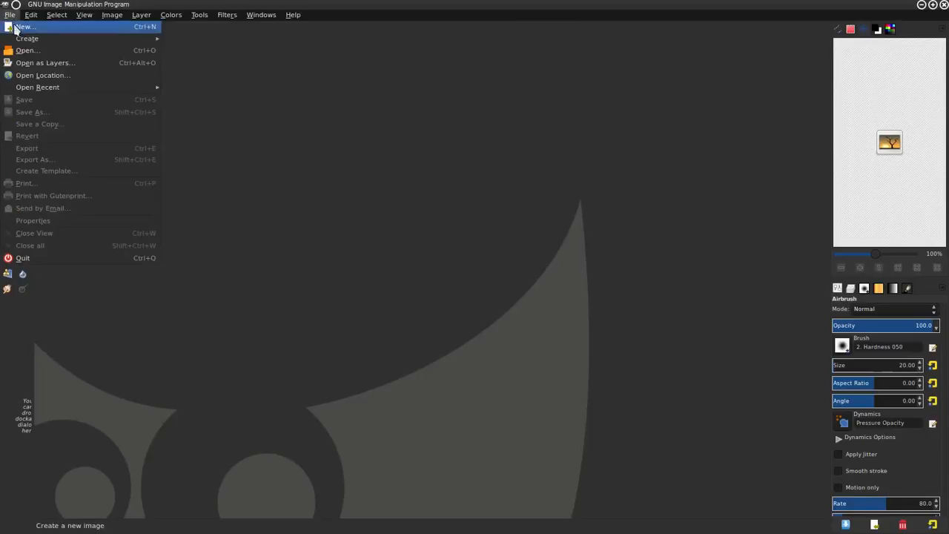
{"action": "left_click", "coordinate": [16, 27]}
{"action": "left_click_drag", "start_coordinate": [133, 21], "coordinate": [412, 121]}
{"action": "left_click", "coordinate": [462, 140]}
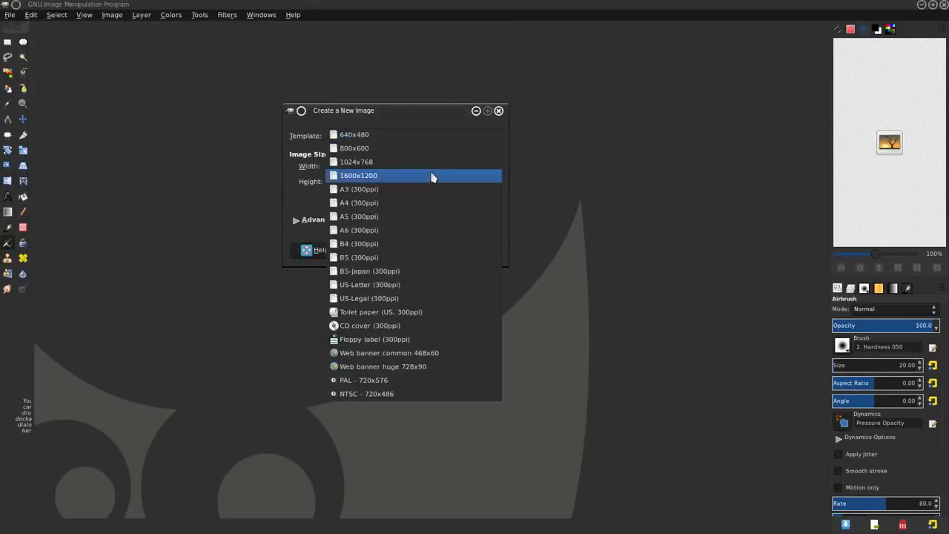
{"action": "left_click", "coordinate": [433, 163]}
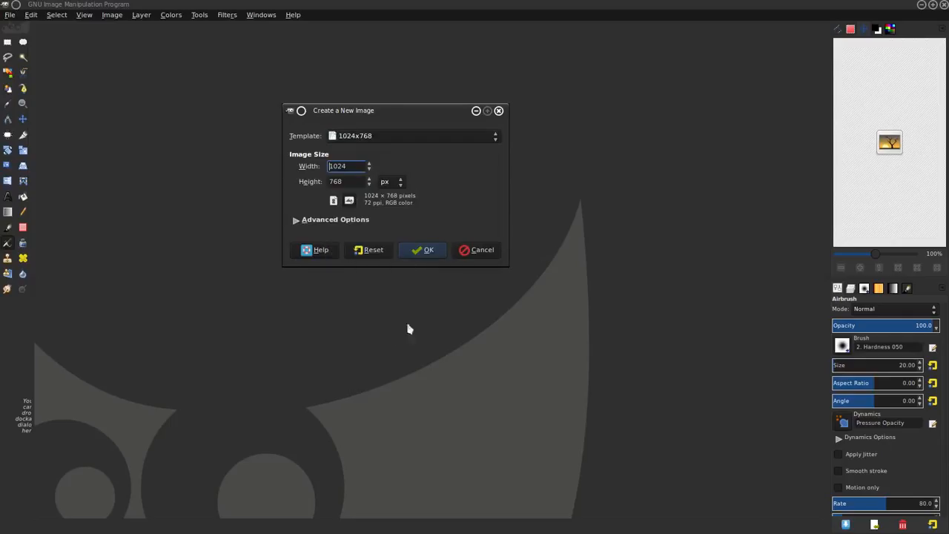
{"action": "left_click", "coordinate": [429, 251]}
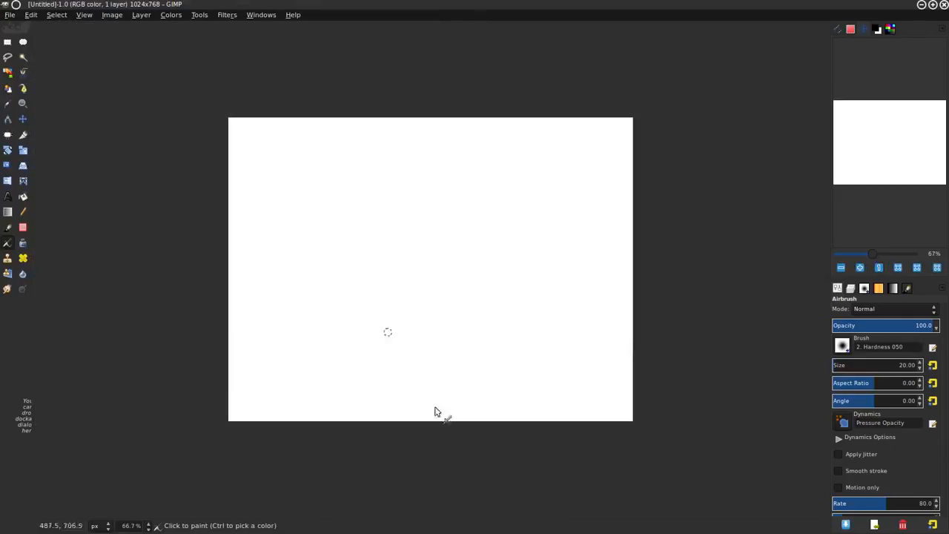
Step: Show the tool presets, enlarge their list by shrinking the navigation preview, and browse the GPS-Set1 presets
{"action": "left_click", "coordinate": [851, 288]}
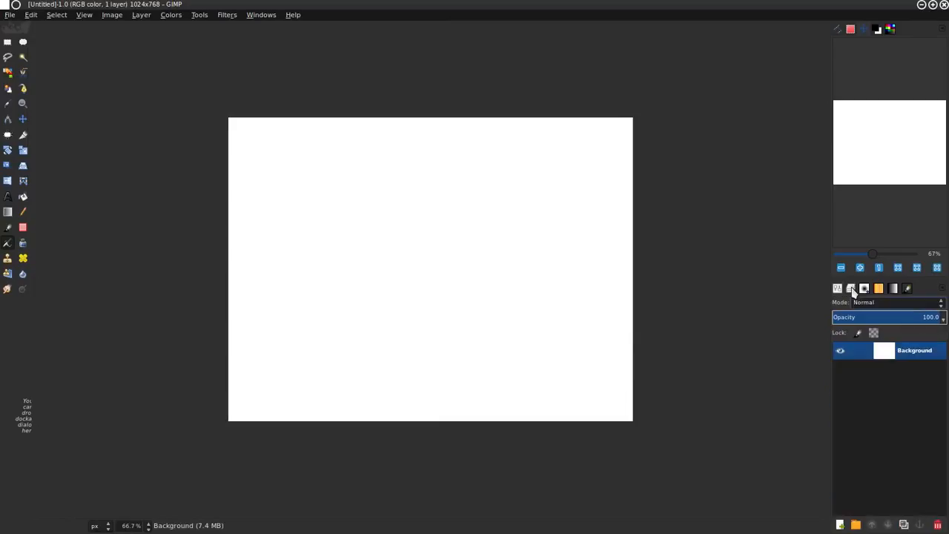
{"action": "left_click", "coordinate": [908, 289]}
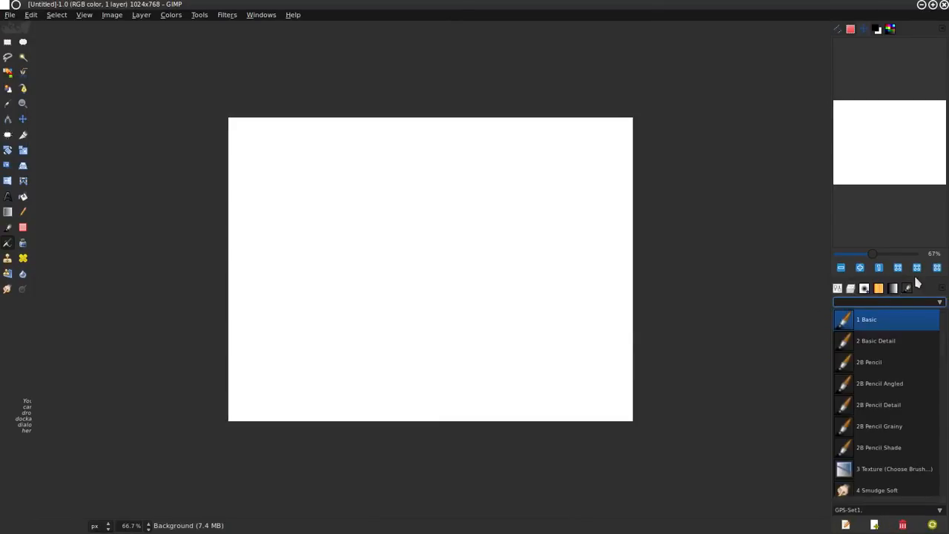
{"action": "left_click_drag", "start_coordinate": [913, 278], "coordinate": [890, 127]}
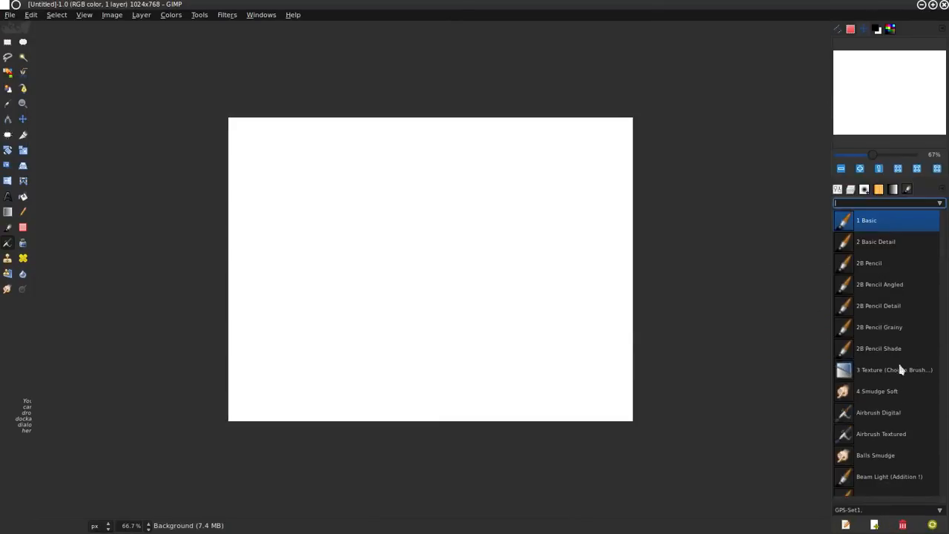
{"action": "scroll", "coordinate": [899, 376], "scroll_direction": "down", "scroll_amount": 10}
{"action": "scroll", "coordinate": [899, 378], "scroll_direction": "down", "scroll_amount": 10}
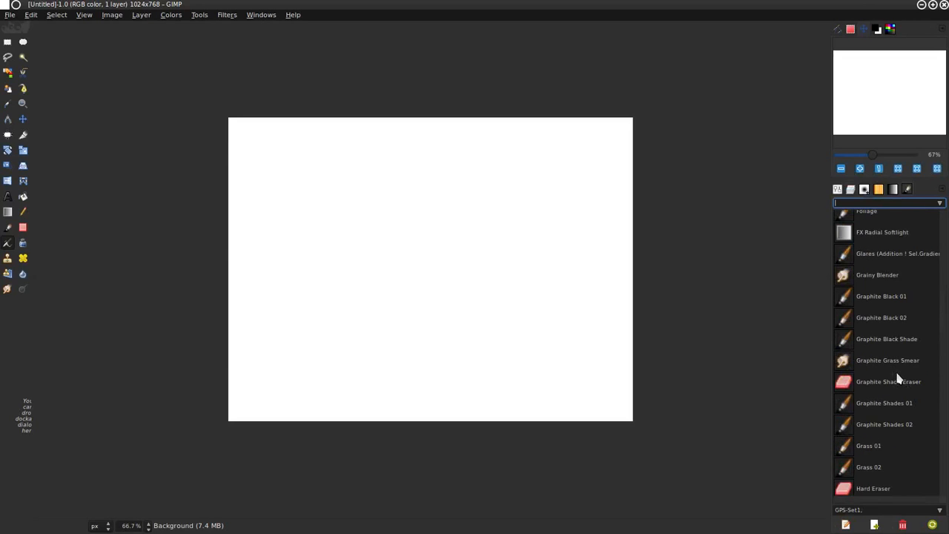
Step: Look through the remaining GPS-Set1 tool presets down to the end and return to the start of the list
{"action": "scroll", "coordinate": [896, 379], "scroll_direction": "down", "scroll_amount": 10}
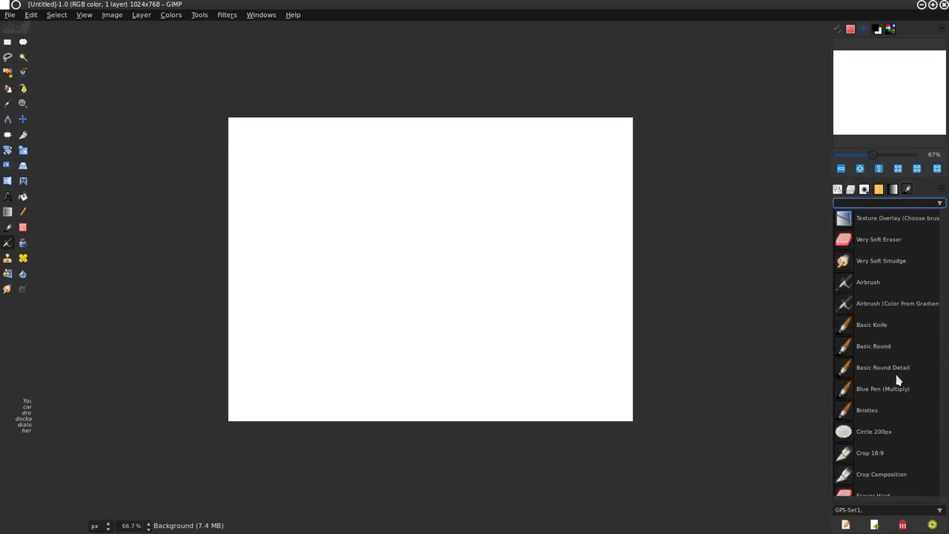
{"action": "scroll", "coordinate": [896, 381], "scroll_direction": "down", "scroll_amount": 10}
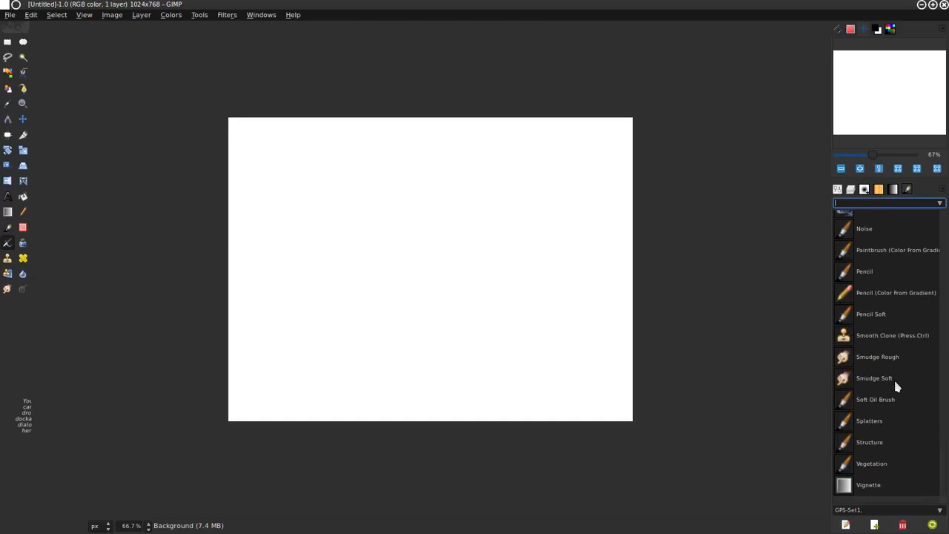
{"action": "scroll", "coordinate": [895, 385], "scroll_direction": "up", "scroll_amount": 15}
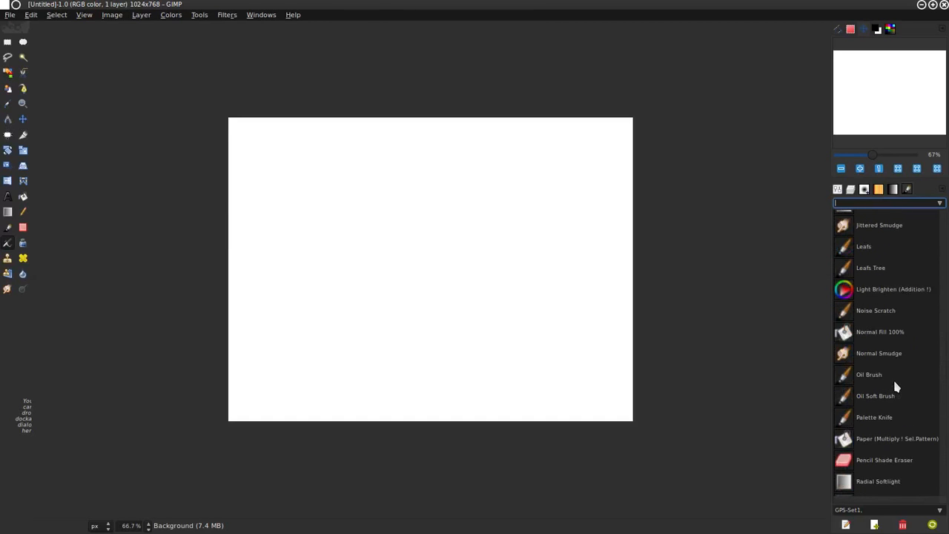
{"action": "scroll", "coordinate": [891, 386], "scroll_direction": "up", "scroll_amount": 5}
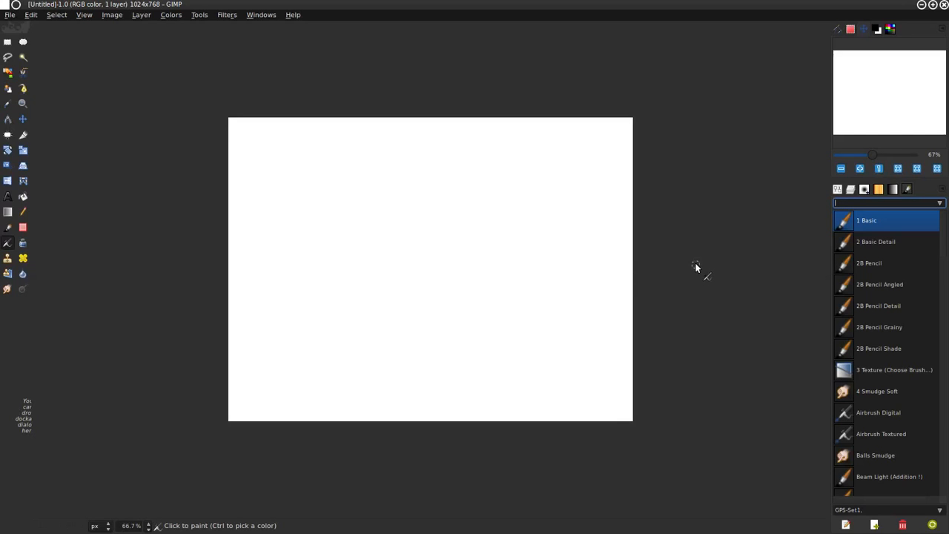
Step: Show the tool options and switch between the Paintbrush and Airbrush tools, ending on the Paintbrush
{"action": "left_click", "coordinate": [838, 189]}
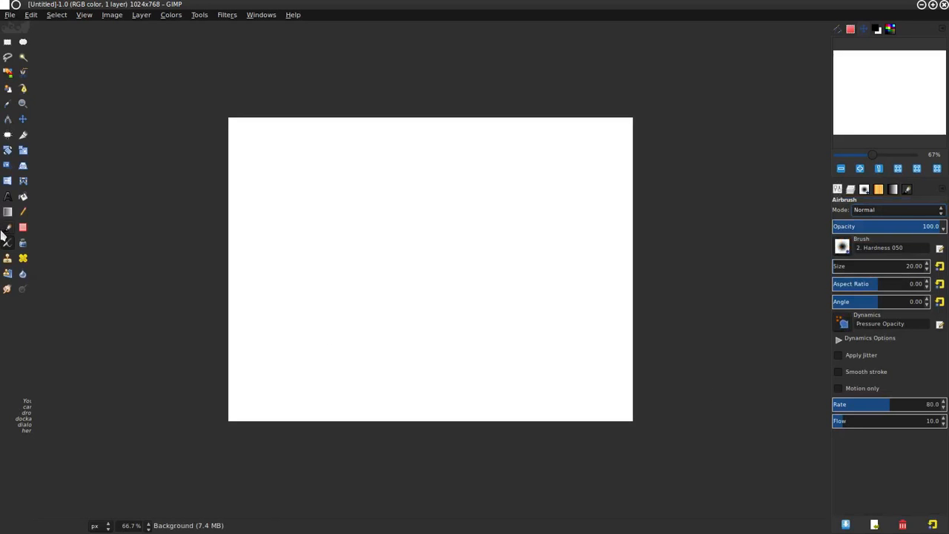
{"action": "key", "text": "p"}
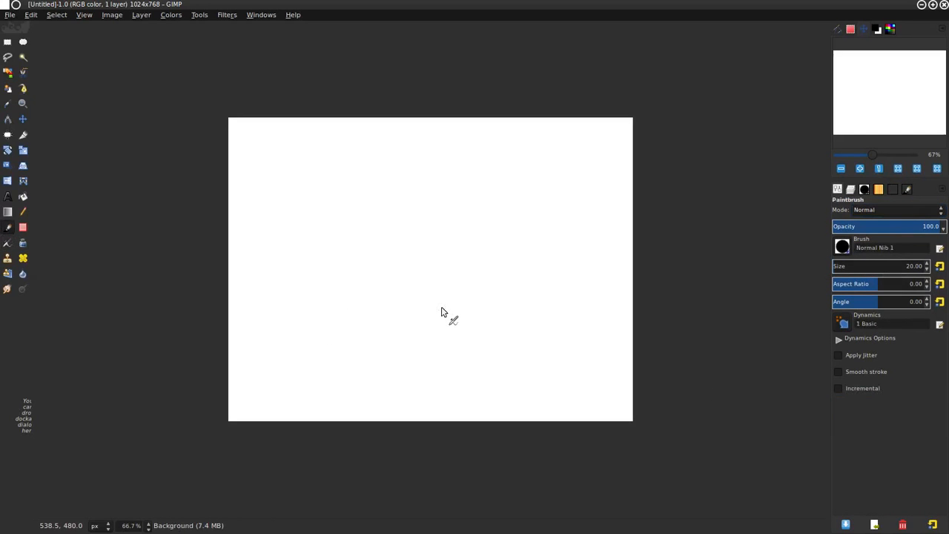
{"action": "key", "text": "a"}
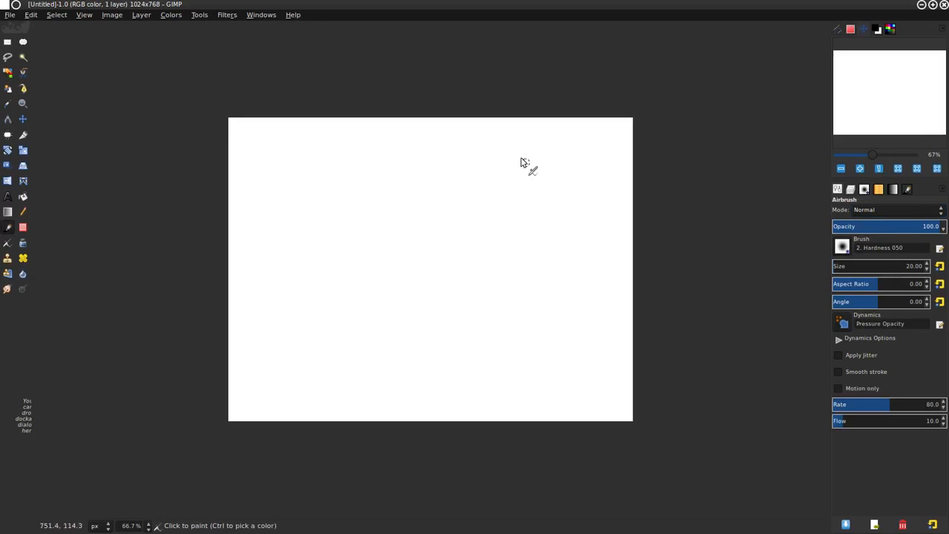
{"action": "key", "text": "p"}
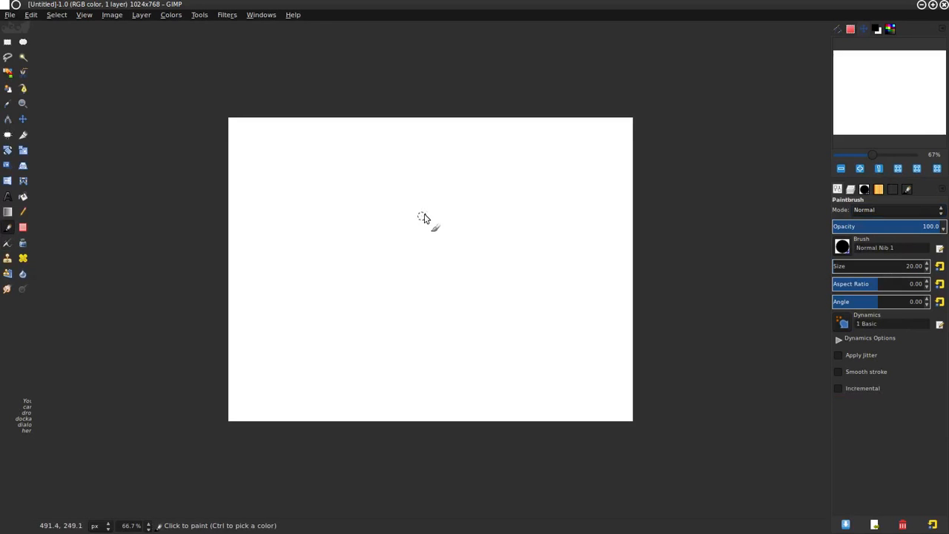
Step: Paint a few curved test strokes with the Paintbrush at size 20, and undo them all
{"action": "mouse_move", "coordinate": [350, 350]}
{"action": "left_mouse_down"}
{"action": "mouse_move", "coordinate": [385, 235]}
{"action": "mouse_move", "coordinate": [371, 263]}
{"action": "mouse_move", "coordinate": [393, 220]}
{"action": "left_mouse_up"}
{"action": "left_click_drag", "start_coordinate": [351, 332], "coordinate": [469, 194]}
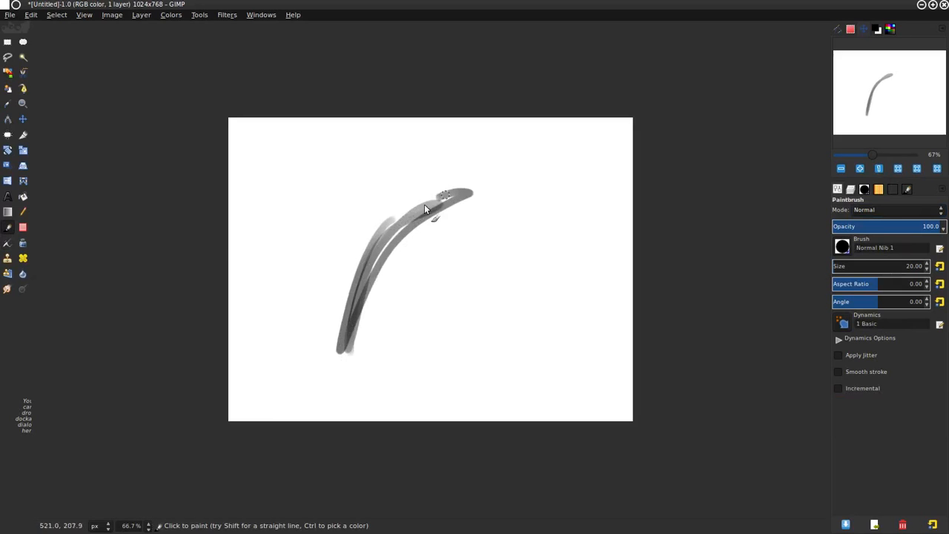
{"action": "key", "text": "ctrl+z"}
{"action": "key", "text": "ctrl+z"}
{"action": "key", "text": "ctrl+z"}
{"action": "key", "text": "ctrl+z"}
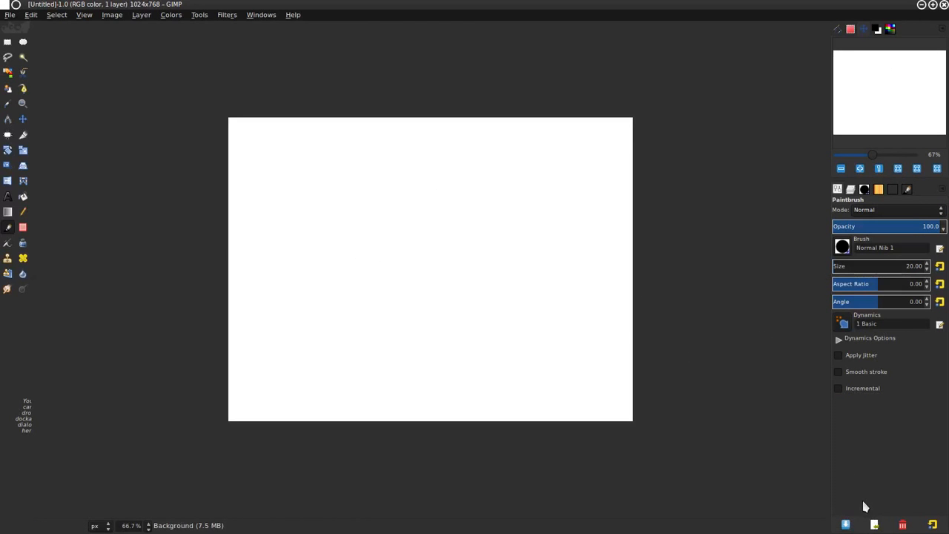
Step: Load the Charcoal Small preset, scribble overlapping test strokes over the middle of the canvas, and clear the canvas
{"action": "left_click", "coordinate": [874, 526]}
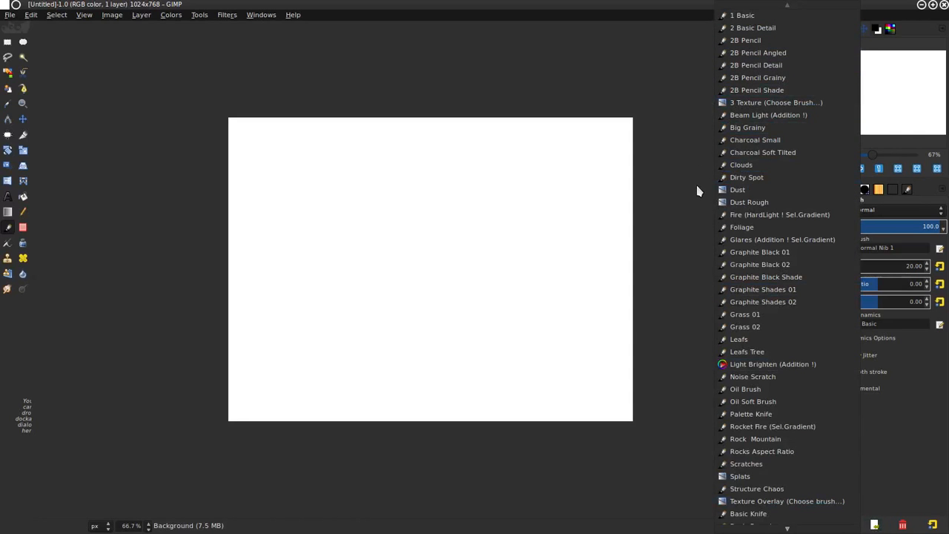
{"action": "left_click", "coordinate": [755, 139]}
{"action": "mouse_move", "coordinate": [456, 201]}
{"action": "left_mouse_down"}
{"action": "mouse_move", "coordinate": [410, 347]}
{"action": "mouse_move", "coordinate": [390, 356]}
{"action": "left_mouse_up"}
{"action": "mouse_move", "coordinate": [385, 290]}
{"action": "left_mouse_down"}
{"action": "mouse_move", "coordinate": [436, 210]}
{"action": "mouse_move", "coordinate": [401, 317]}
{"action": "left_mouse_up"}
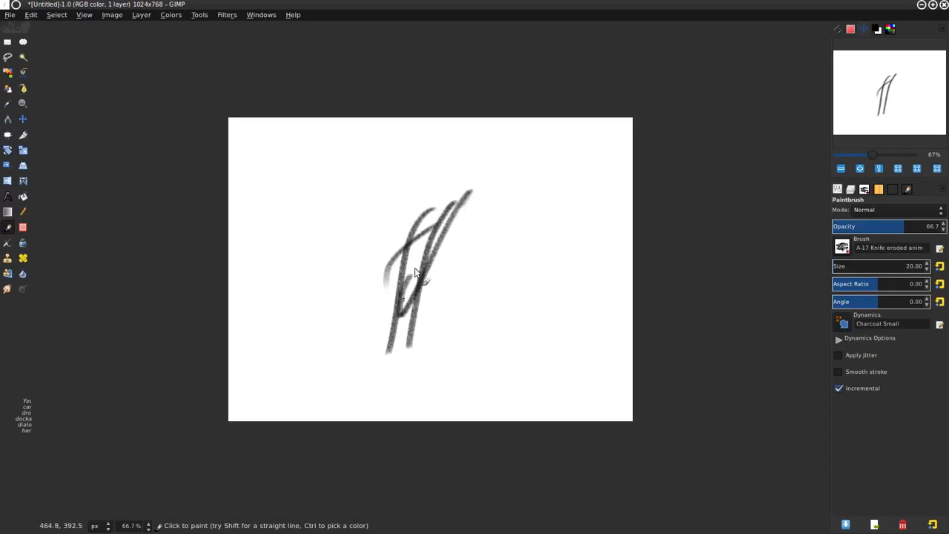
{"action": "left_click_drag", "start_coordinate": [415, 268], "coordinate": [543, 200]}
{"action": "mouse_move", "coordinate": [474, 218]}
{"action": "left_mouse_down"}
{"action": "mouse_move", "coordinate": [422, 273]}
{"action": "mouse_move", "coordinate": [522, 271]}
{"action": "mouse_move", "coordinate": [524, 256]}
{"action": "left_mouse_up"}
{"action": "mouse_move", "coordinate": [455, 213]}
{"action": "left_mouse_down"}
{"action": "mouse_move", "coordinate": [357, 251]}
{"action": "mouse_move", "coordinate": [480, 212]}
{"action": "mouse_move", "coordinate": [407, 286]}
{"action": "mouse_move", "coordinate": [374, 344]}
{"action": "mouse_move", "coordinate": [421, 207]}
{"action": "mouse_move", "coordinate": [418, 258]}
{"action": "mouse_move", "coordinate": [389, 241]}
{"action": "mouse_move", "coordinate": [369, 284]}
{"action": "mouse_move", "coordinate": [392, 335]}
{"action": "mouse_move", "coordinate": [508, 173]}
{"action": "mouse_move", "coordinate": [521, 283]}
{"action": "left_mouse_up"}
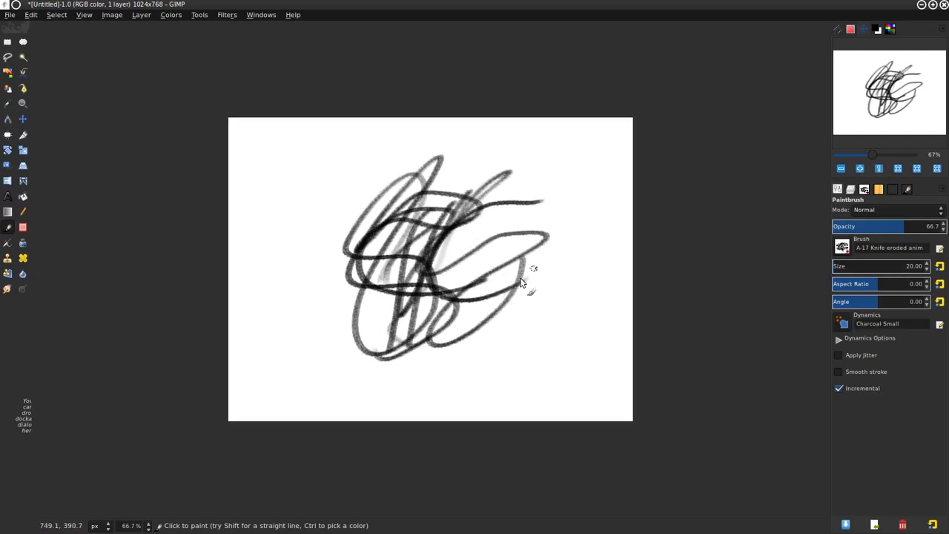
{"action": "mouse_move", "coordinate": [539, 201]}
{"action": "left_mouse_down"}
{"action": "mouse_move", "coordinate": [576, 185]}
{"action": "mouse_move", "coordinate": [449, 343]}
{"action": "left_mouse_up"}
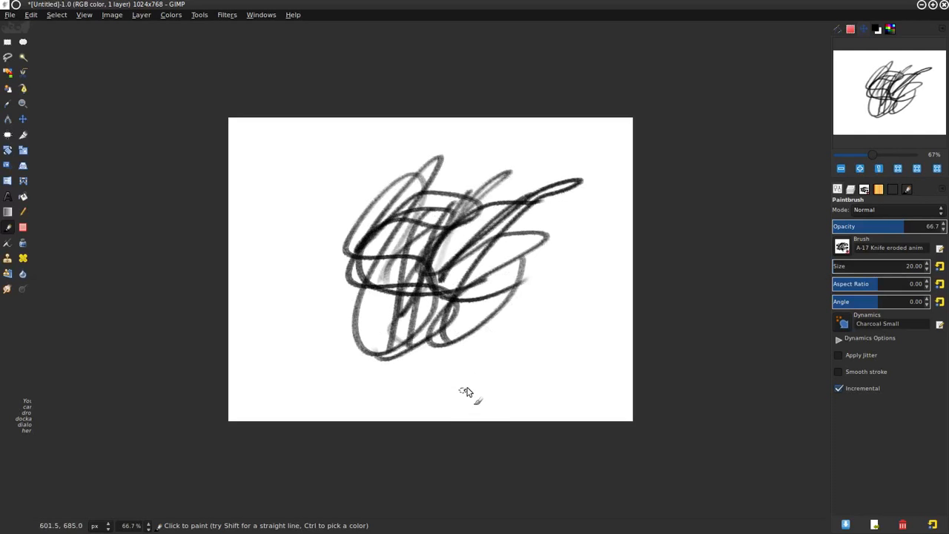
{"action": "mouse_move", "coordinate": [389, 320]}
{"action": "left_mouse_down"}
{"action": "mouse_move", "coordinate": [445, 279]}
{"action": "mouse_move", "coordinate": [408, 361]}
{"action": "left_mouse_up"}
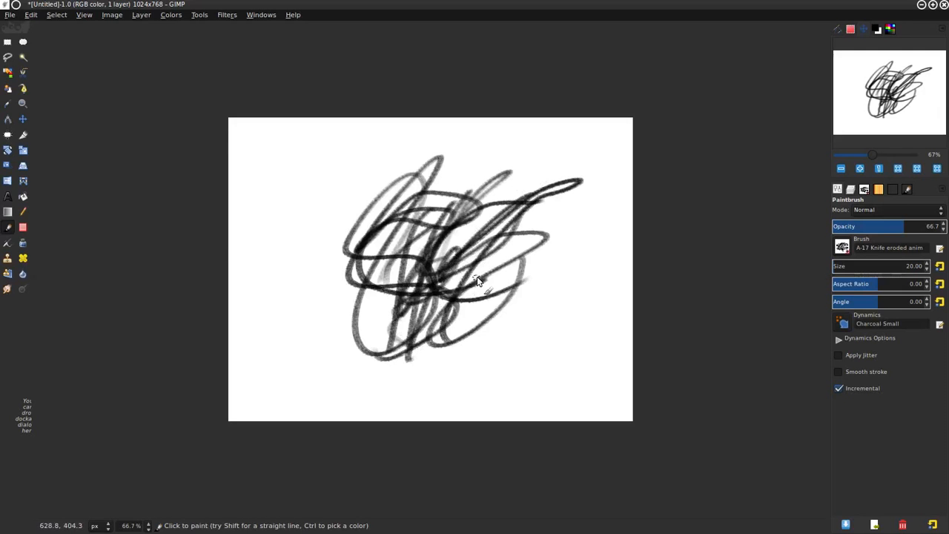
{"action": "key", "text": "Delete"}
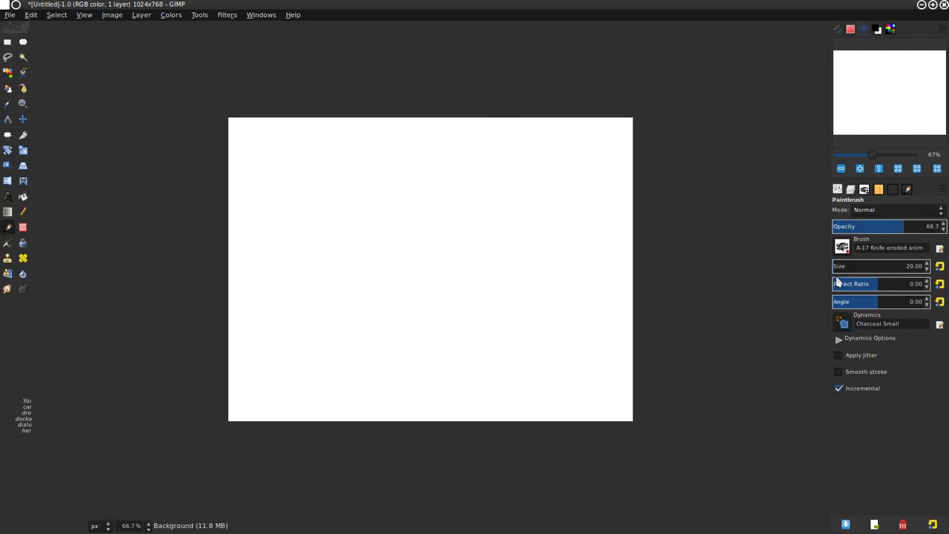
Step: Try the charcoal brush at size 20, about 120 and about 38 with test strokes, and clear the canvas
{"action": "mouse_move", "coordinate": [483, 242]}
{"action": "left_mouse_down"}
{"action": "mouse_move", "coordinate": [470, 216]}
{"action": "mouse_move", "coordinate": [420, 320]}
{"action": "mouse_move", "coordinate": [501, 321]}
{"action": "left_mouse_up"}
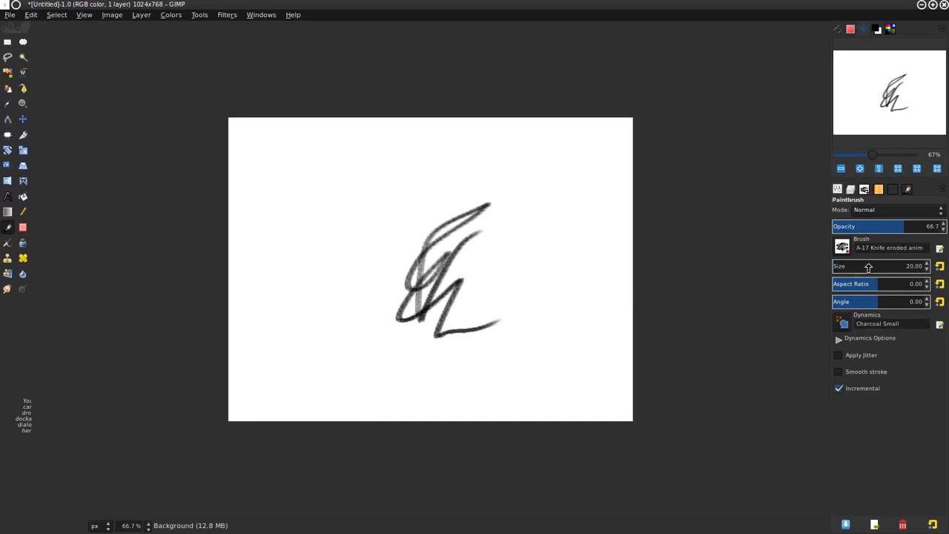
{"action": "mouse_move", "coordinate": [838, 267]}
{"action": "left_mouse_down"}
{"action": "mouse_move", "coordinate": [879, 262]}
{"action": "mouse_move", "coordinate": [842, 270]}
{"action": "left_mouse_up"}
{"action": "mouse_move", "coordinate": [519, 274]}
{"action": "left_mouse_down"}
{"action": "mouse_move", "coordinate": [489, 314]}
{"action": "mouse_move", "coordinate": [489, 273]}
{"action": "mouse_move", "coordinate": [470, 236]}
{"action": "mouse_move", "coordinate": [399, 267]}
{"action": "mouse_move", "coordinate": [387, 242]}
{"action": "mouse_move", "coordinate": [459, 296]}
{"action": "mouse_move", "coordinate": [394, 260]}
{"action": "mouse_move", "coordinate": [451, 292]}
{"action": "mouse_move", "coordinate": [452, 192]}
{"action": "mouse_move", "coordinate": [381, 198]}
{"action": "mouse_move", "coordinate": [459, 304]}
{"action": "mouse_move", "coordinate": [449, 228]}
{"action": "mouse_move", "coordinate": [455, 317]}
{"action": "left_mouse_up"}
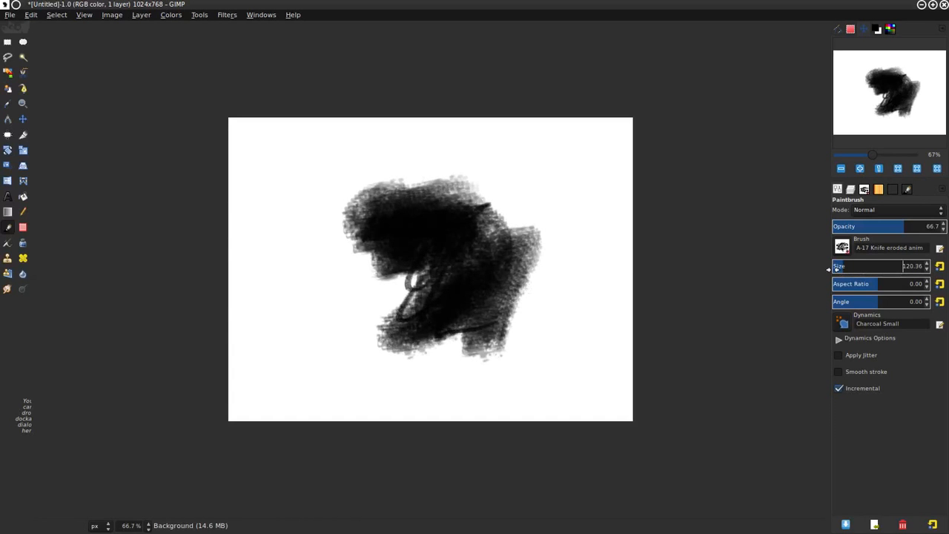
{"action": "mouse_move", "coordinate": [541, 180]}
{"action": "left_mouse_down"}
{"action": "mouse_move", "coordinate": [486, 260]}
{"action": "mouse_move", "coordinate": [371, 194]}
{"action": "mouse_move", "coordinate": [313, 227]}
{"action": "mouse_move", "coordinate": [341, 317]}
{"action": "mouse_move", "coordinate": [387, 334]}
{"action": "mouse_move", "coordinate": [318, 314]}
{"action": "mouse_move", "coordinate": [321, 236]}
{"action": "mouse_move", "coordinate": [477, 255]}
{"action": "mouse_move", "coordinate": [452, 215]}
{"action": "mouse_move", "coordinate": [512, 293]}
{"action": "mouse_move", "coordinate": [511, 355]}
{"action": "left_mouse_up"}
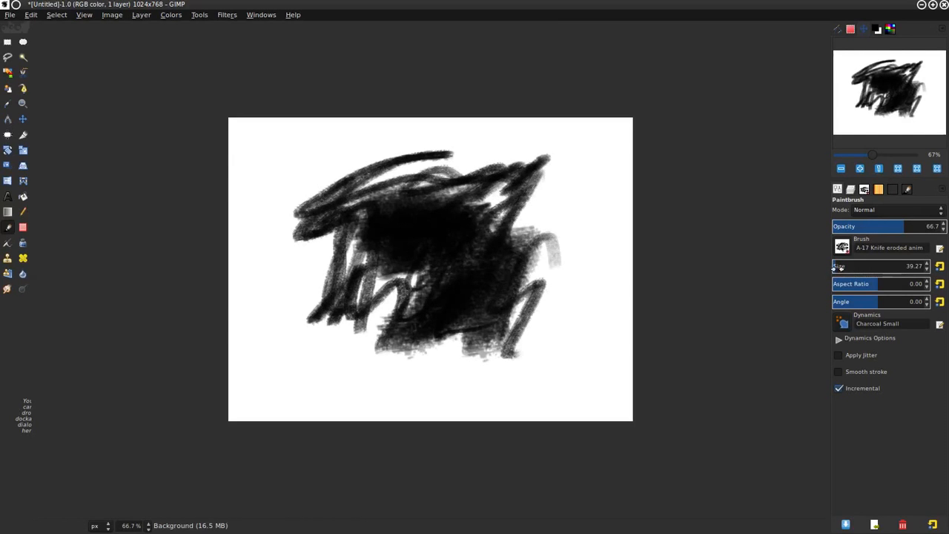
{"action": "left_click_drag", "start_coordinate": [850, 274], "coordinate": [832, 276]}
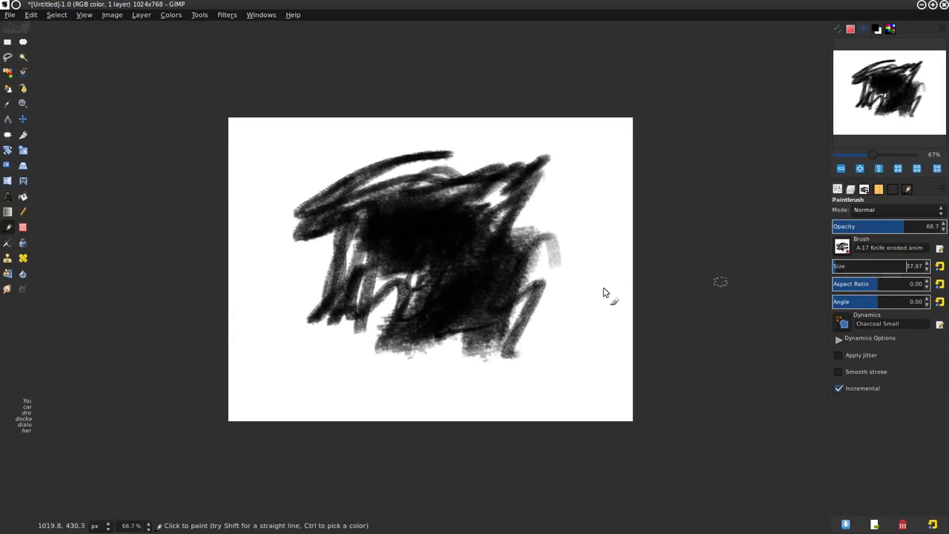
{"action": "mouse_move", "coordinate": [592, 235]}
{"action": "left_mouse_down"}
{"action": "mouse_move", "coordinate": [524, 336]}
{"action": "mouse_move", "coordinate": [538, 160]}
{"action": "mouse_move", "coordinate": [478, 362]}
{"action": "left_mouse_up"}
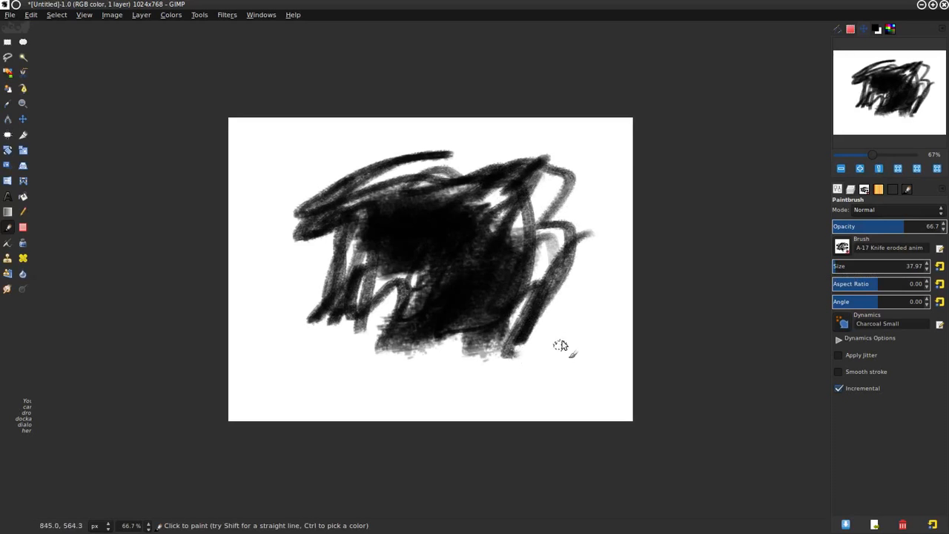
{"action": "key", "text": "Delete"}
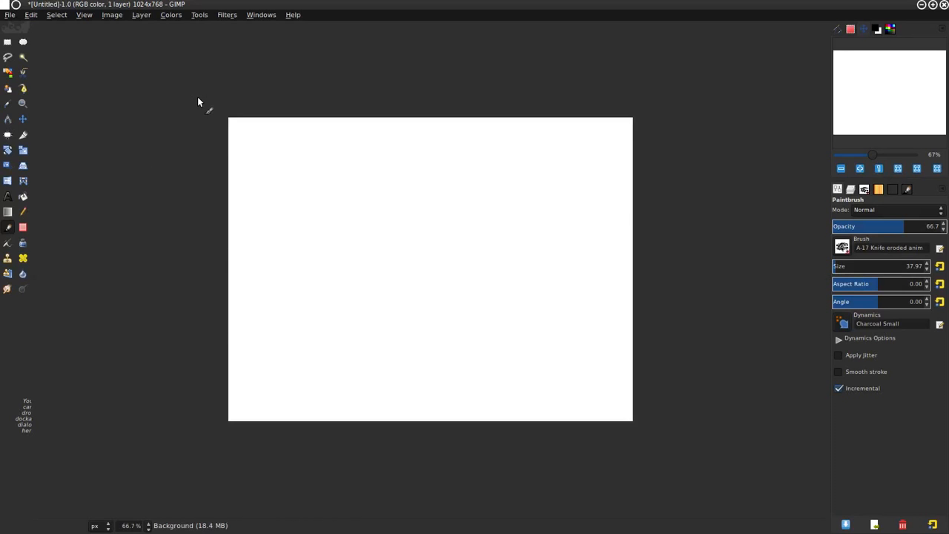
Step: Quit GIMP, discarding the unsaved image, and switch back to the Dolphin file manager
{"action": "left_click", "coordinate": [943, 5]}
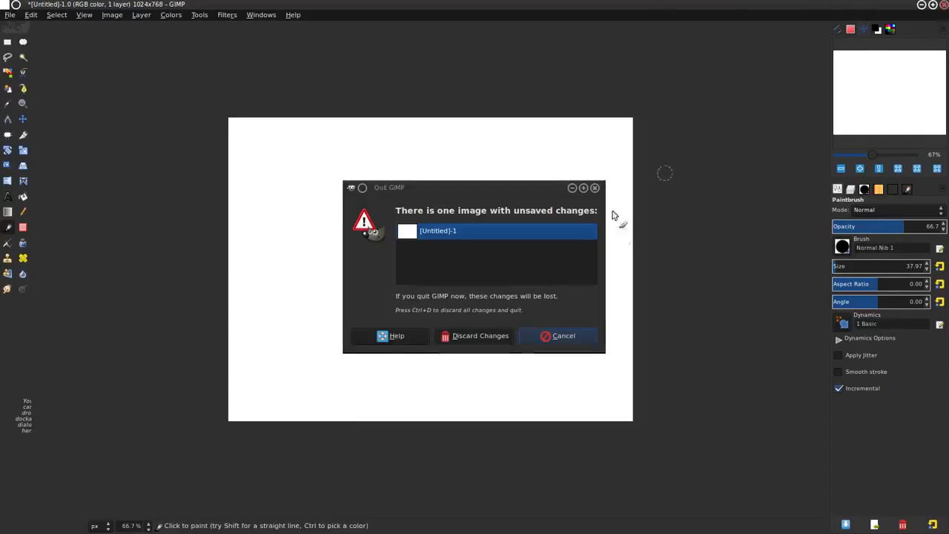
{"action": "left_click", "coordinate": [455, 340]}
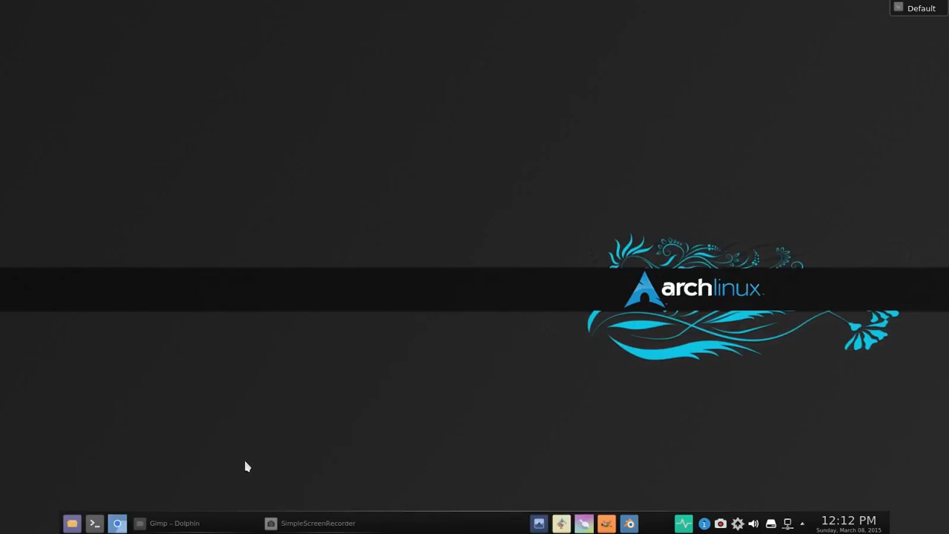
{"action": "left_click", "coordinate": [195, 523]}
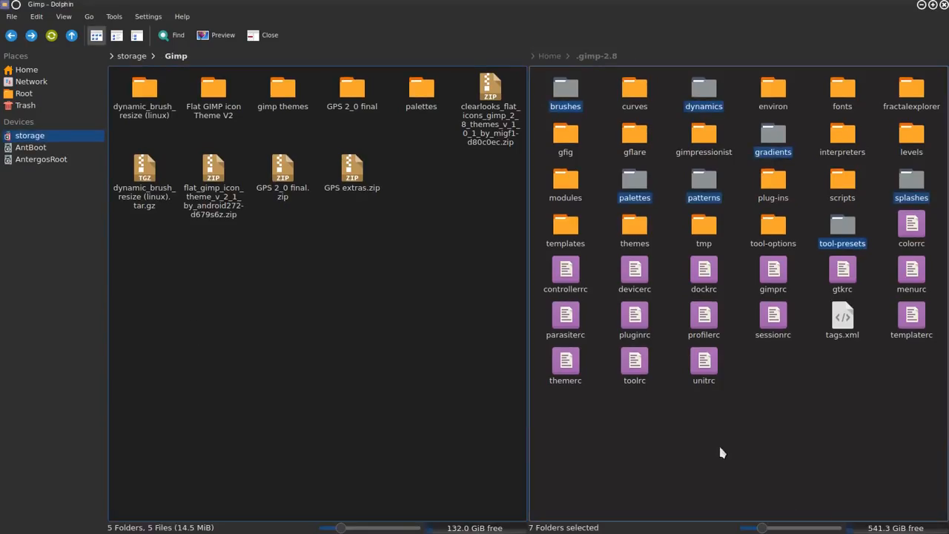
Step: Open the plug-ins folder of .gimp-2.8 in one pane and the dynamic_brush_resize (linux) folder in the other
{"action": "left_click", "coordinate": [774, 444]}
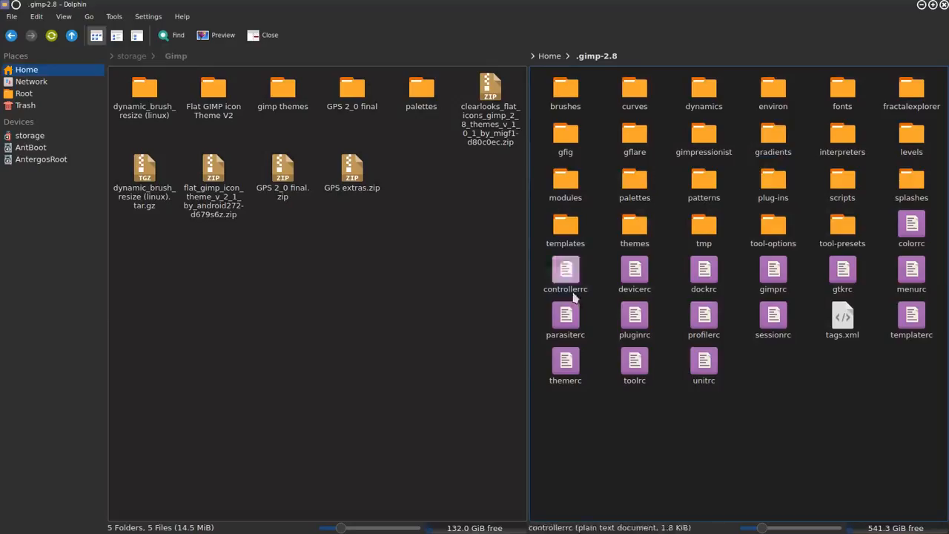
{"action": "mouse_move", "coordinate": [779, 192]}
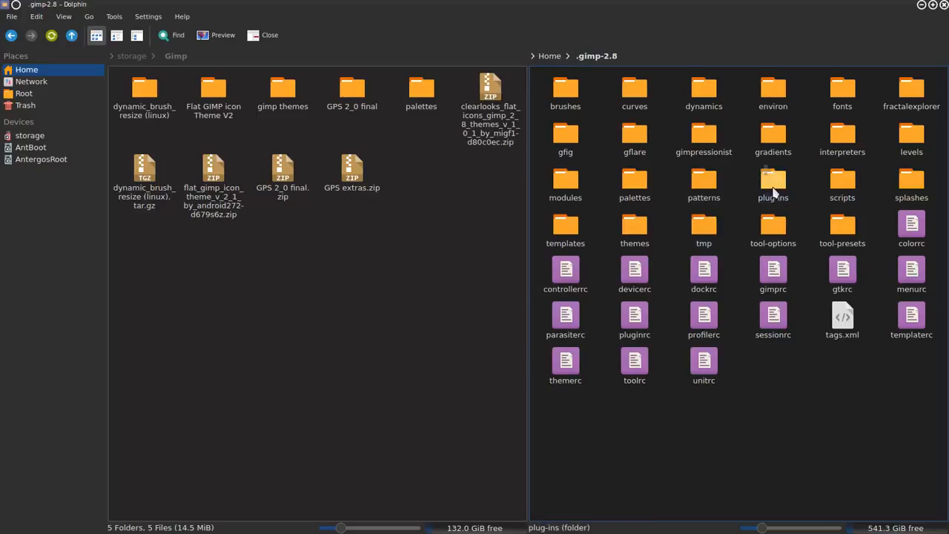
{"action": "left_click", "coordinate": [773, 185]}
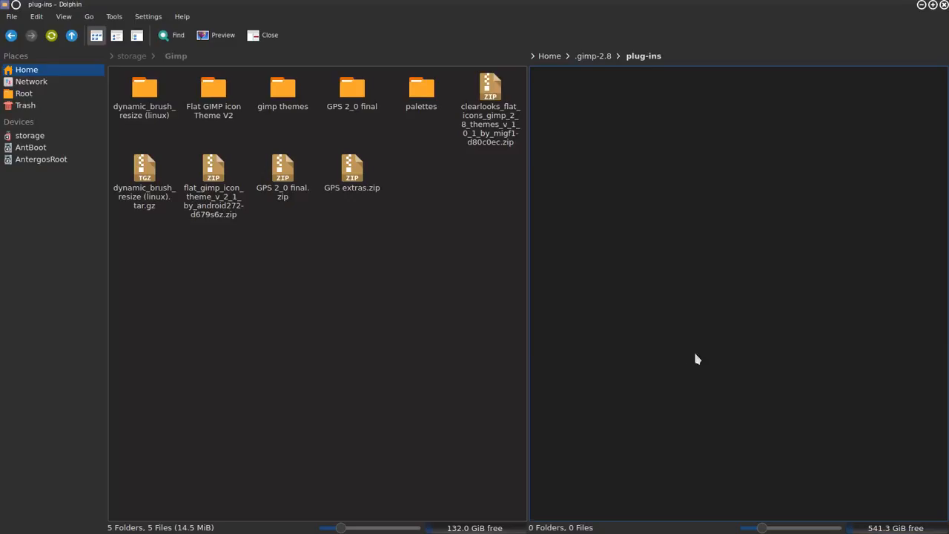
{"action": "left_click", "coordinate": [359, 336]}
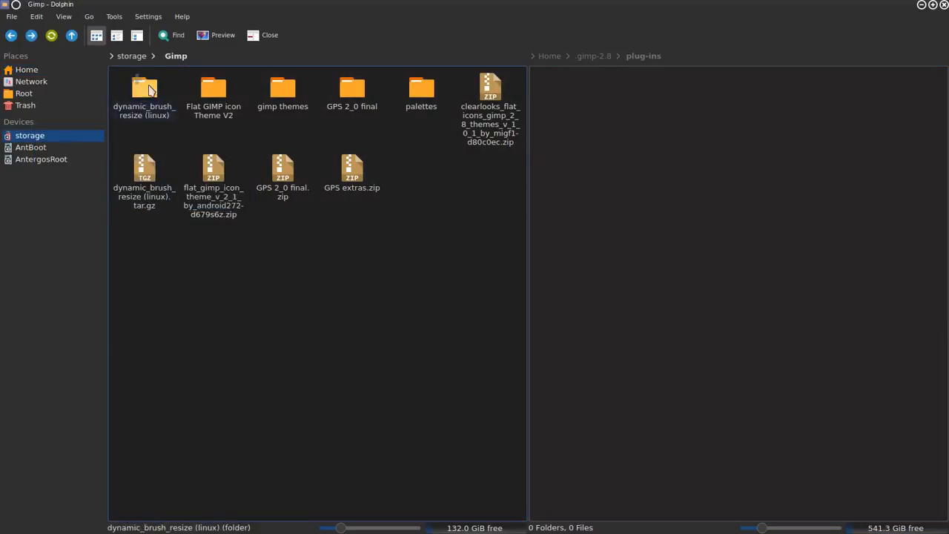
{"action": "mouse_move", "coordinate": [148, 94]}
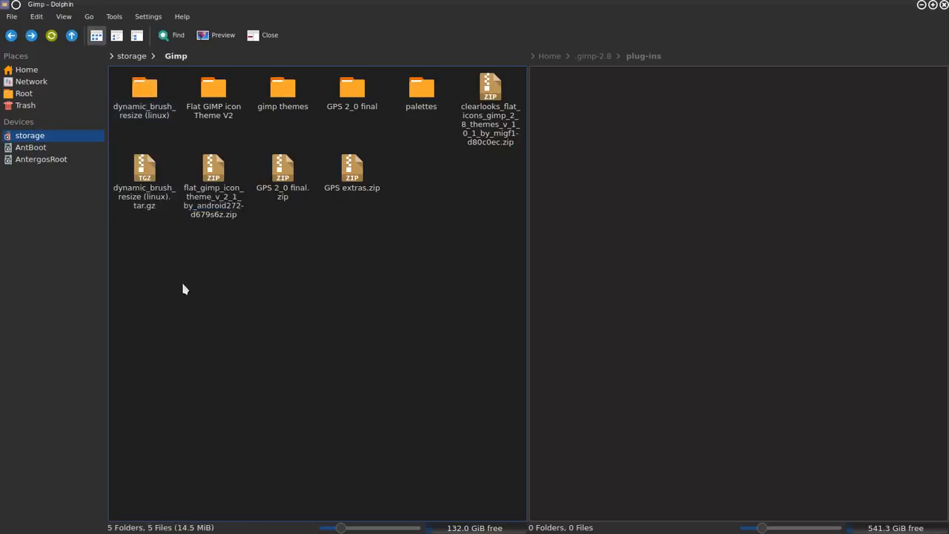
{"action": "left_click", "coordinate": [149, 104]}
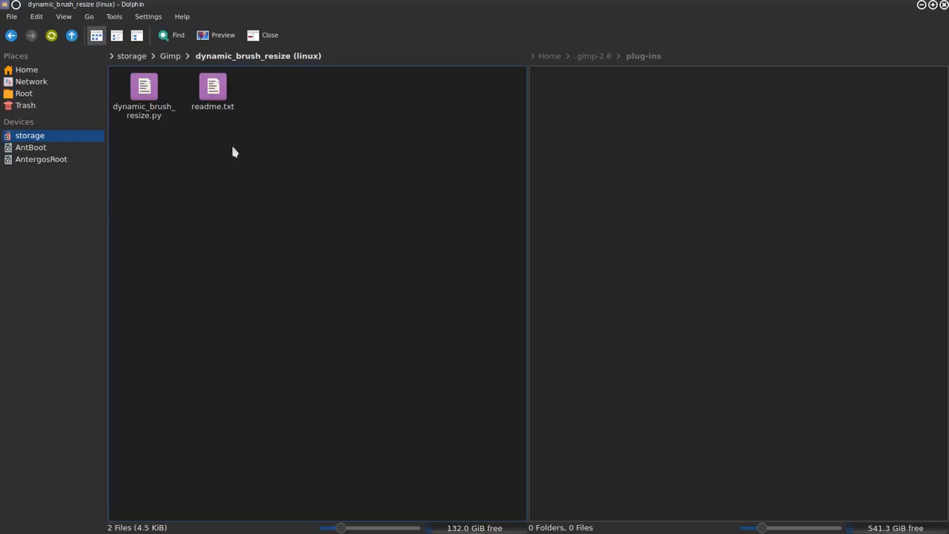
Step: Open readme.txt, reposition and enlarge its window, and read the plug-in's installation and usage instructions
{"action": "double_click", "coordinate": [215, 102]}
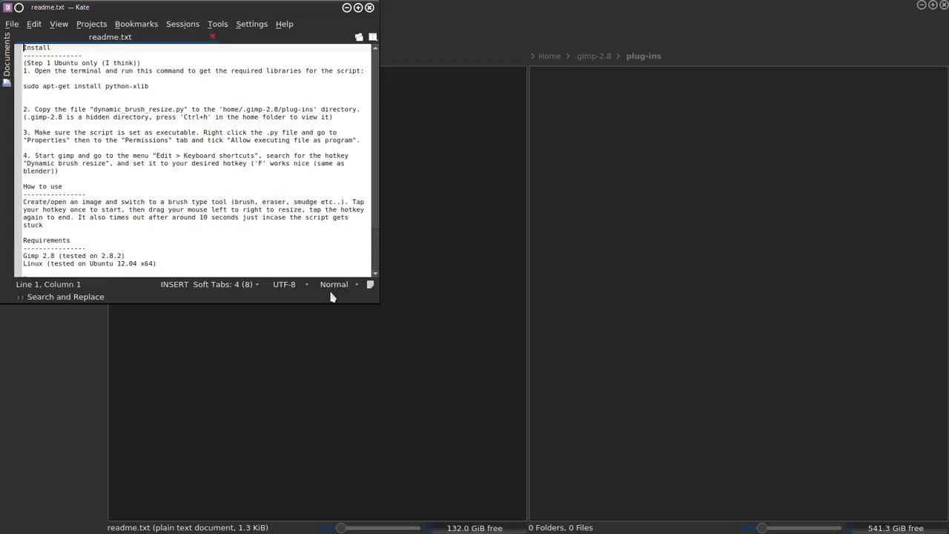
{"action": "left_click_drag", "start_coordinate": [201, 9], "coordinate": [369, 66]}
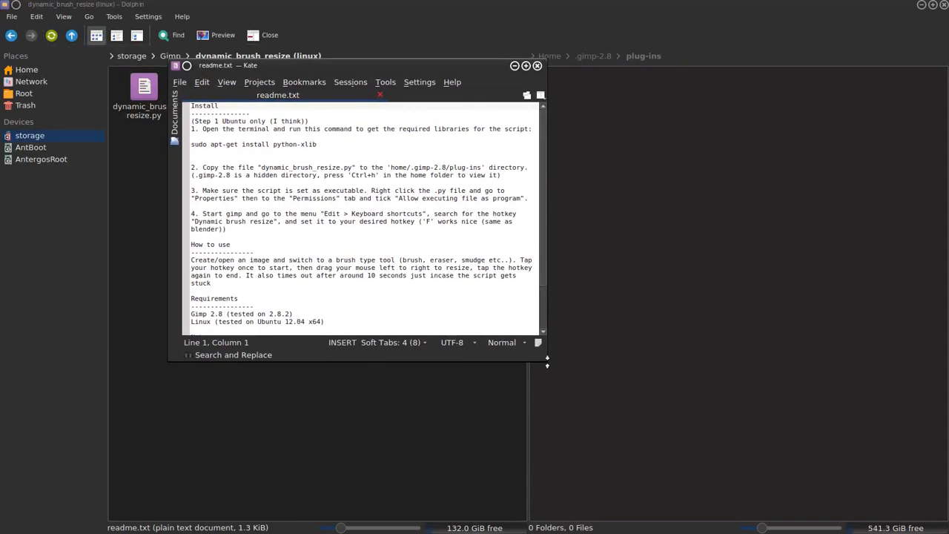
{"action": "left_click_drag", "start_coordinate": [548, 364], "coordinate": [610, 435]}
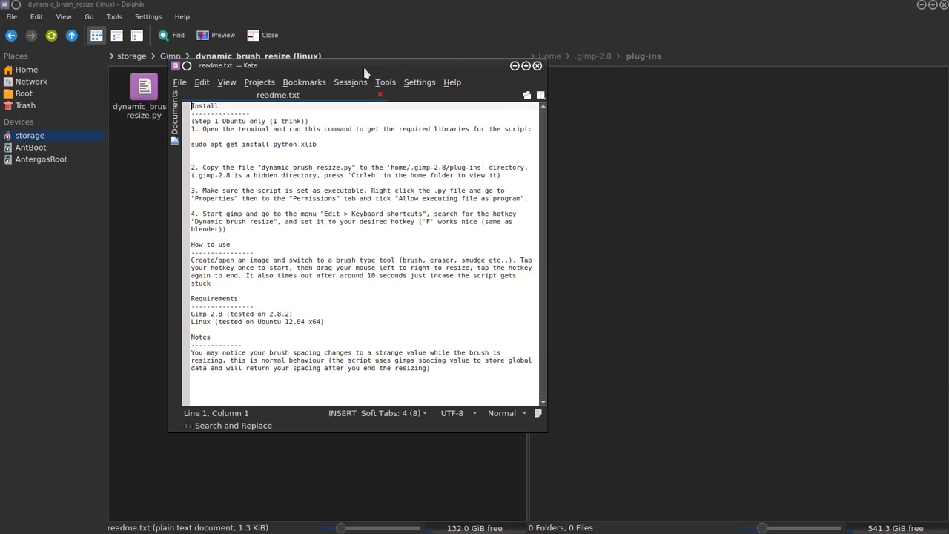
{"action": "mouse_move", "coordinate": [365, 73]}
{"action": "left_mouse_down"}
{"action": "mouse_move", "coordinate": [415, 51]}
{"action": "mouse_move", "coordinate": [354, 70]}
{"action": "left_mouse_up"}
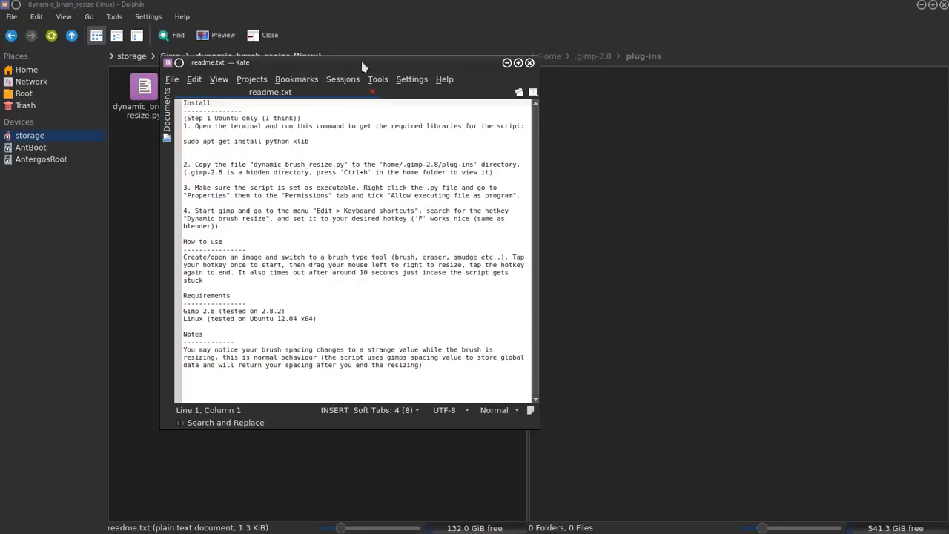
Step: Minimize the readme and copy dynamic_brush_resize.py into the .gimp-2.8 plug-ins folder
{"action": "left_click", "coordinate": [507, 63]}
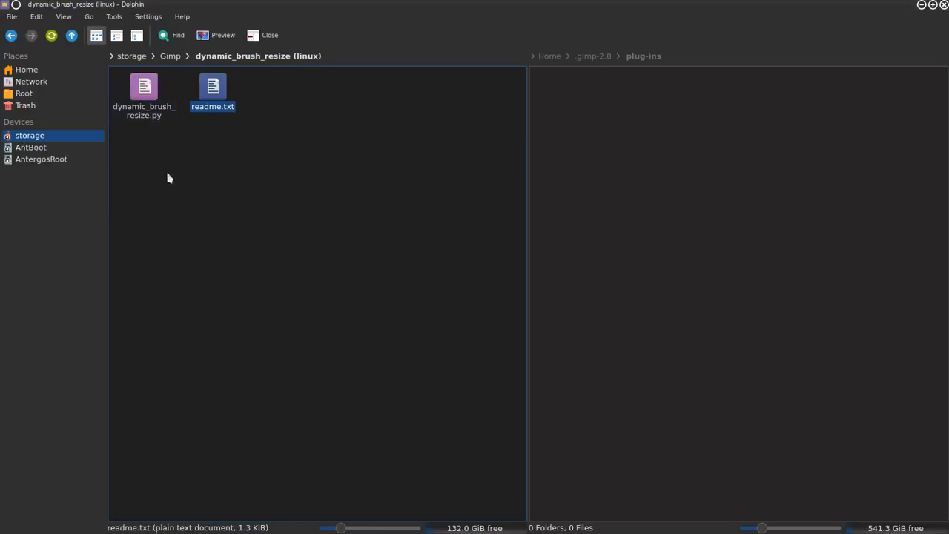
{"action": "mouse_move", "coordinate": [136, 127]}
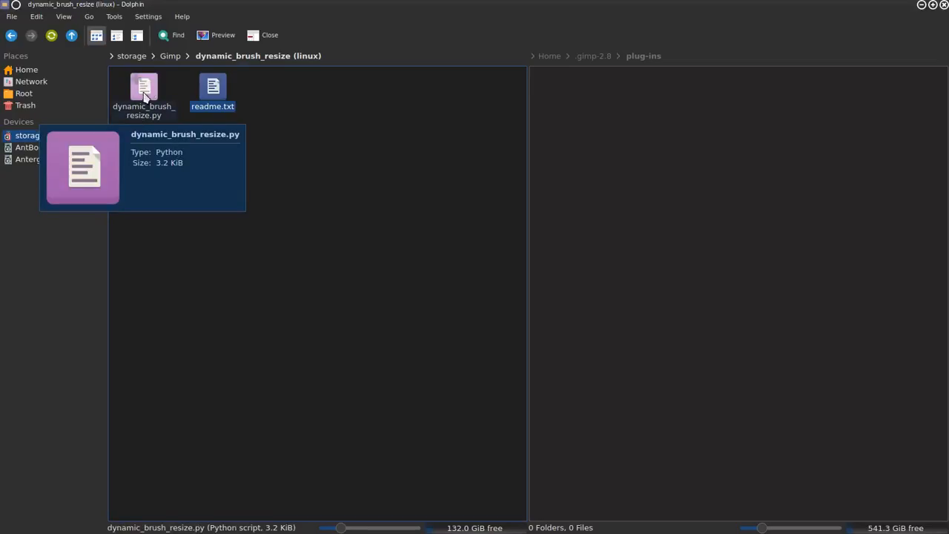
{"action": "left_click_drag", "start_coordinate": [144, 95], "coordinate": [605, 94]}
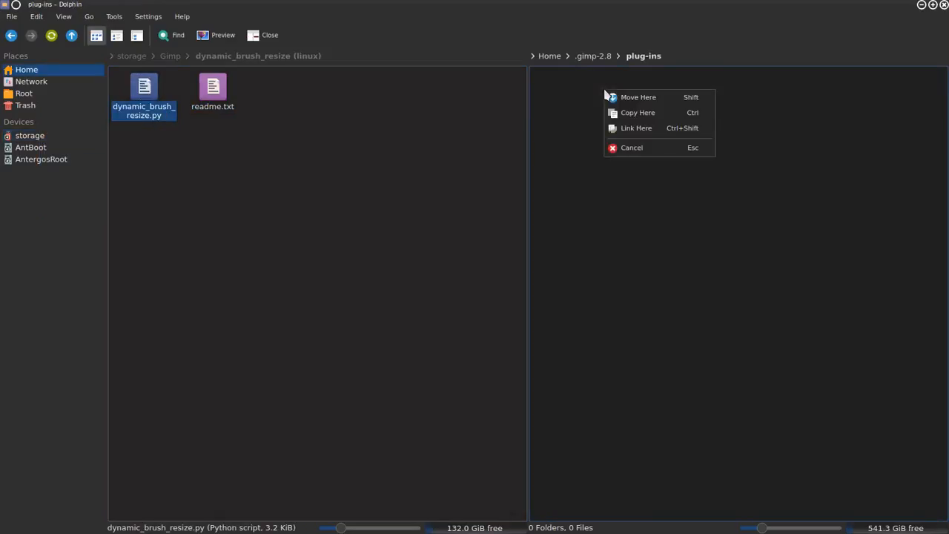
{"action": "left_click", "coordinate": [623, 115]}
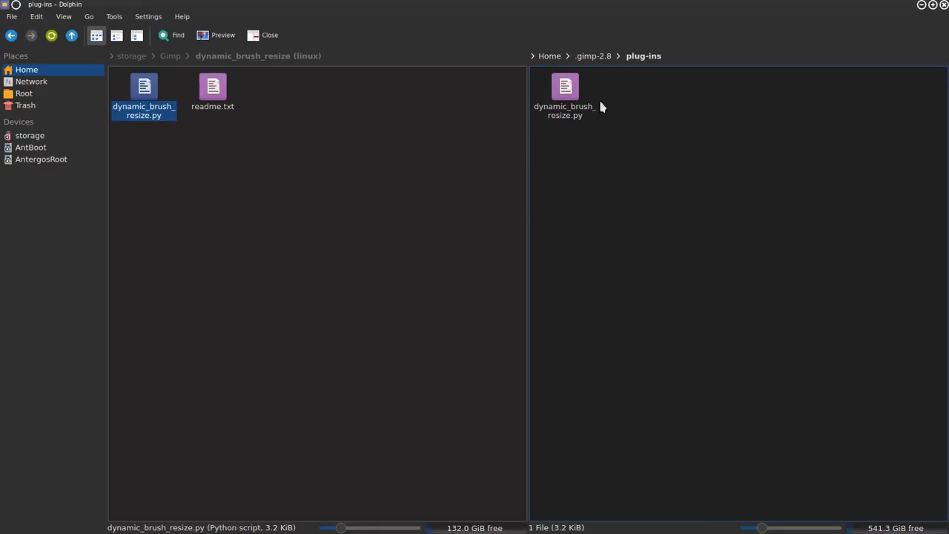
Step: Make the copied dynamic_brush_resize.py in the plug-ins folder executable through its file permissions
{"action": "right_click", "coordinate": [571, 92]}
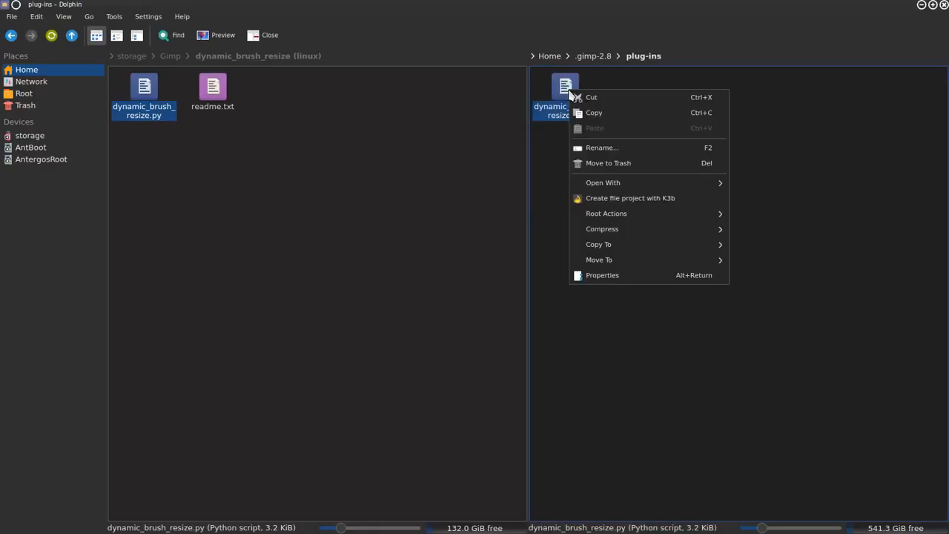
{"action": "left_click", "coordinate": [627, 276]}
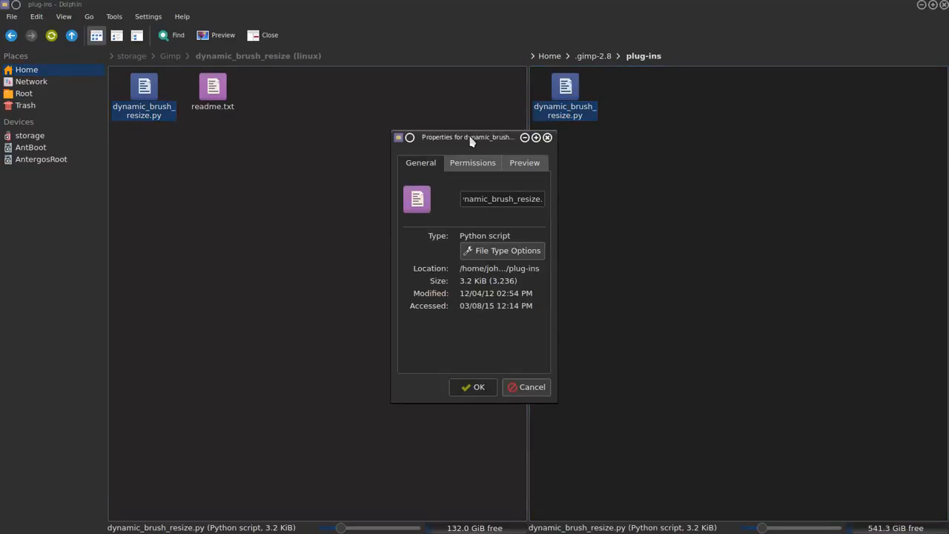
{"action": "left_click_drag", "start_coordinate": [474, 138], "coordinate": [754, 116]}
{"action": "left_click", "coordinate": [756, 141]}
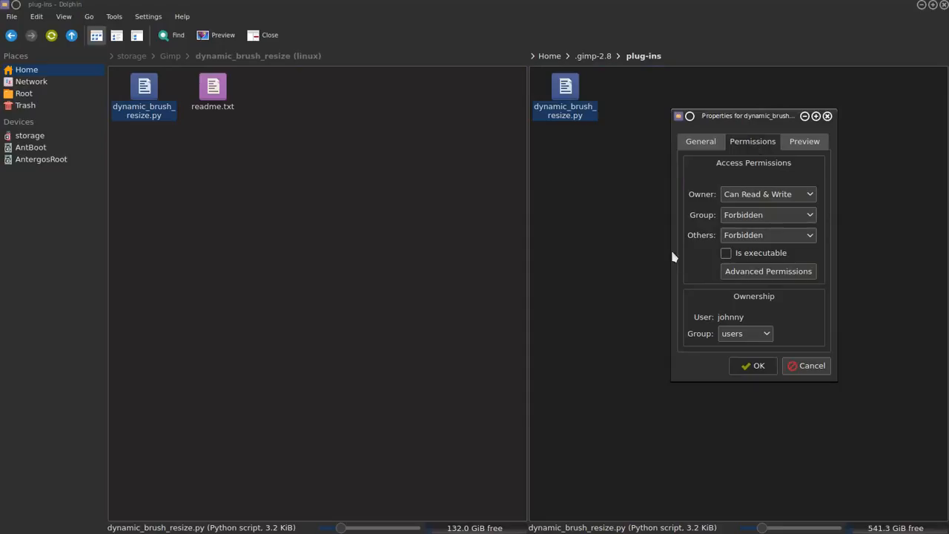
{"action": "left_click", "coordinate": [726, 254]}
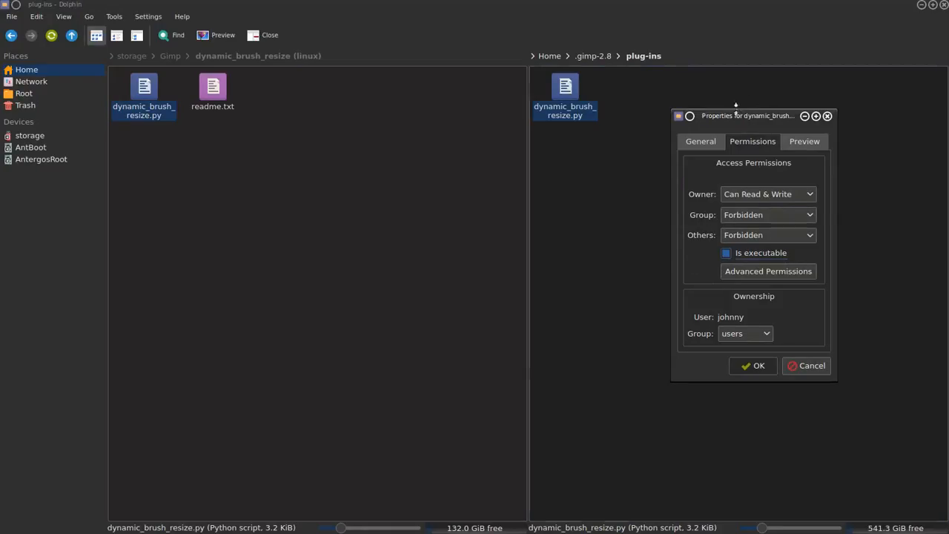
{"action": "mouse_move", "coordinate": [738, 116]}
{"action": "left_mouse_down"}
{"action": "mouse_move", "coordinate": [765, 101]}
{"action": "mouse_move", "coordinate": [722, 114]}
{"action": "left_mouse_up"}
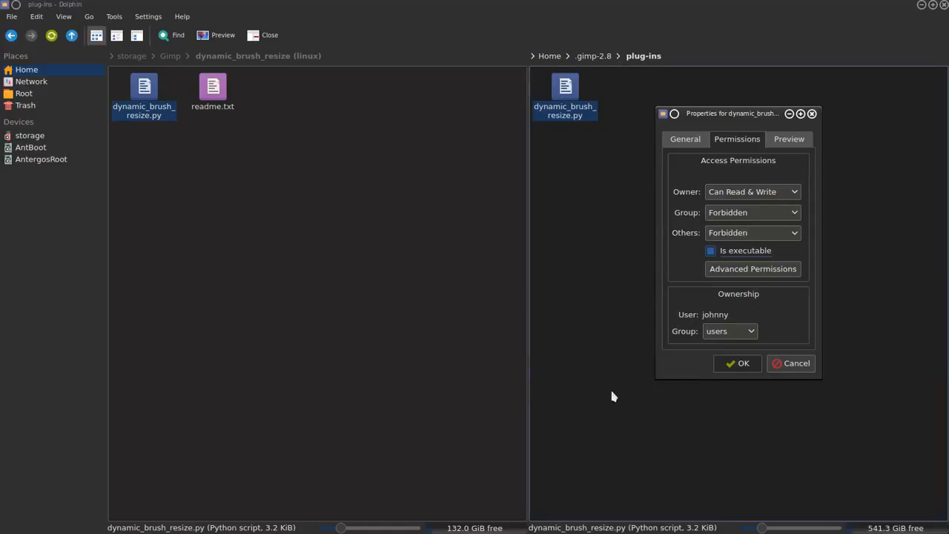
{"action": "left_click", "coordinate": [736, 363]}
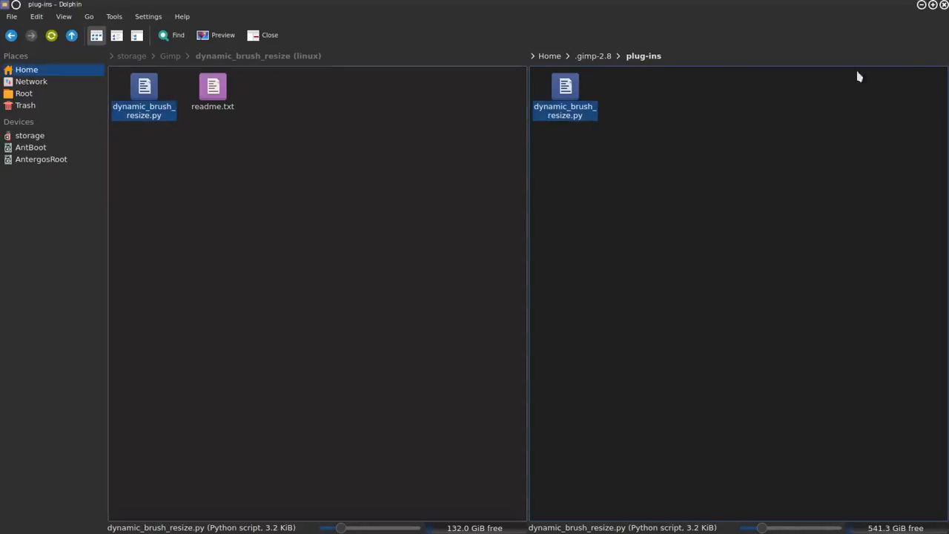
Step: Minimize the file manager and reread the required-library instructions in readme.txt
{"action": "left_click", "coordinate": [921, 5]}
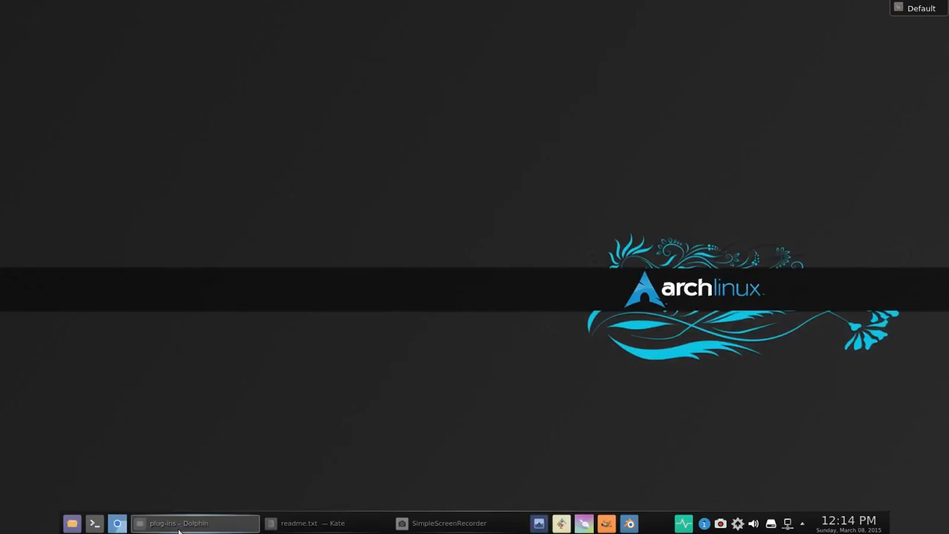
{"action": "mouse_move", "coordinate": [179, 531]}
{"action": "right_click", "coordinate": [296, 309]}
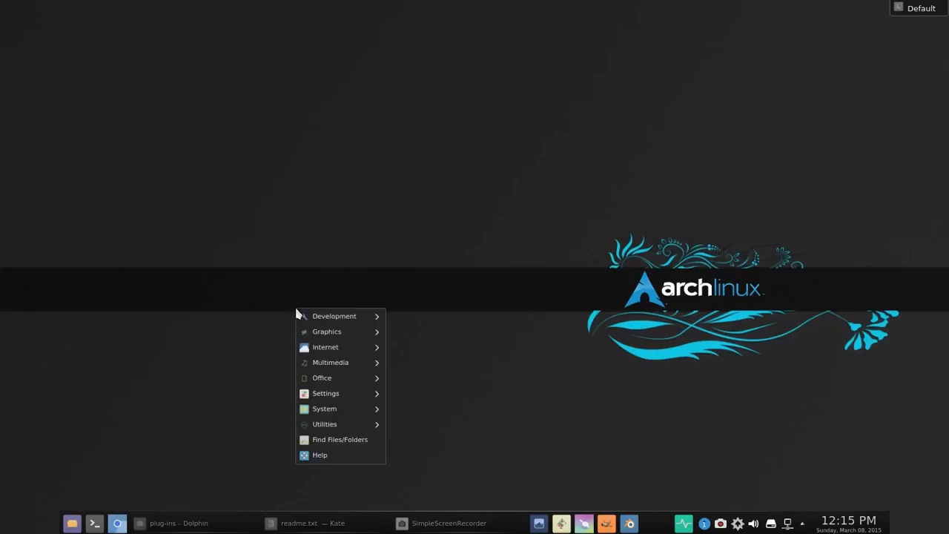
{"action": "mouse_move", "coordinate": [319, 316]}
{"action": "left_click", "coordinate": [214, 432]}
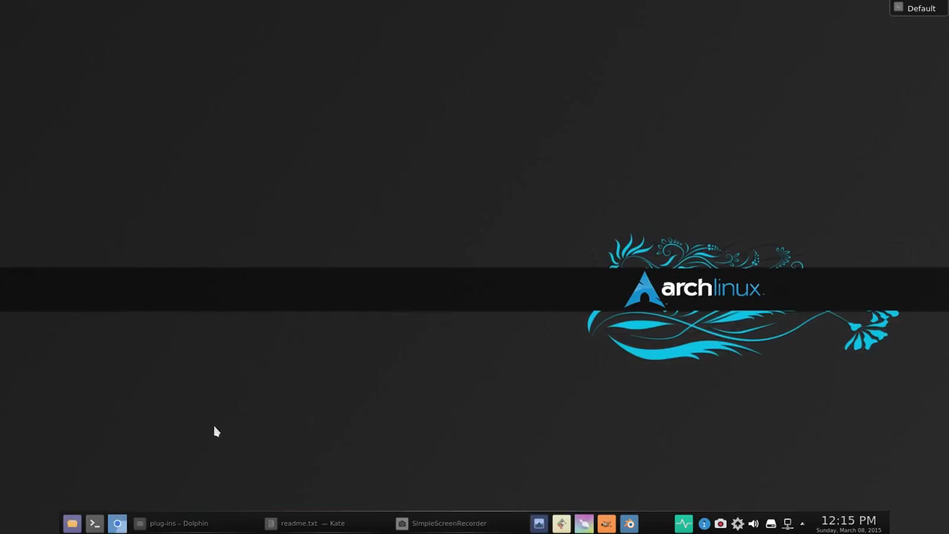
{"action": "left_click", "coordinate": [300, 523]}
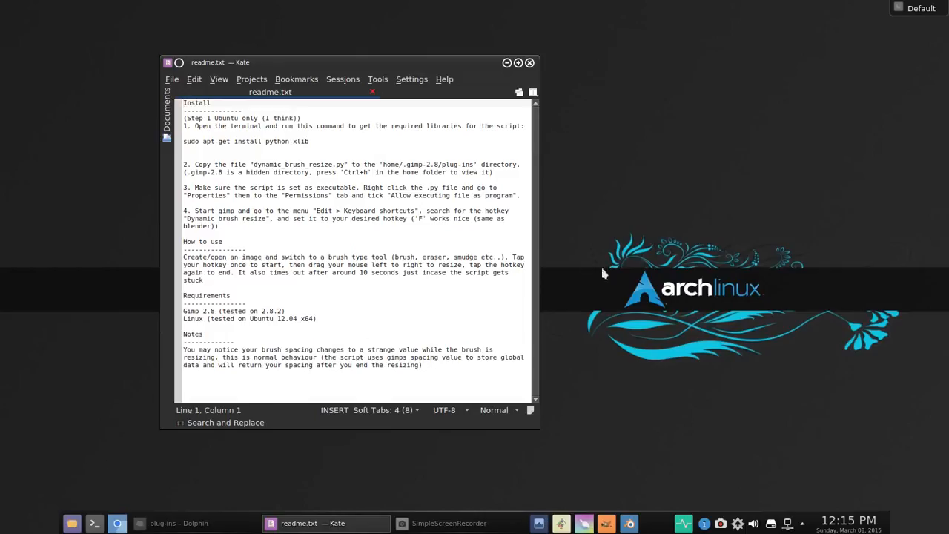
{"action": "left_click", "coordinate": [507, 62]}
Step: Launch PacmanXG with the administrator password, show the package list, and reposition its window
{"action": "right_click", "coordinate": [363, 185]}
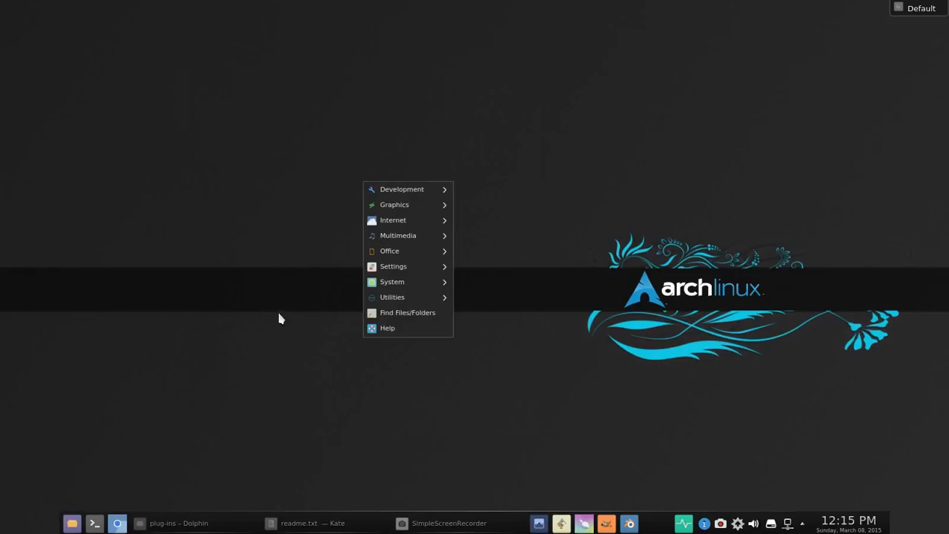
{"action": "mouse_move", "coordinate": [420, 304]}
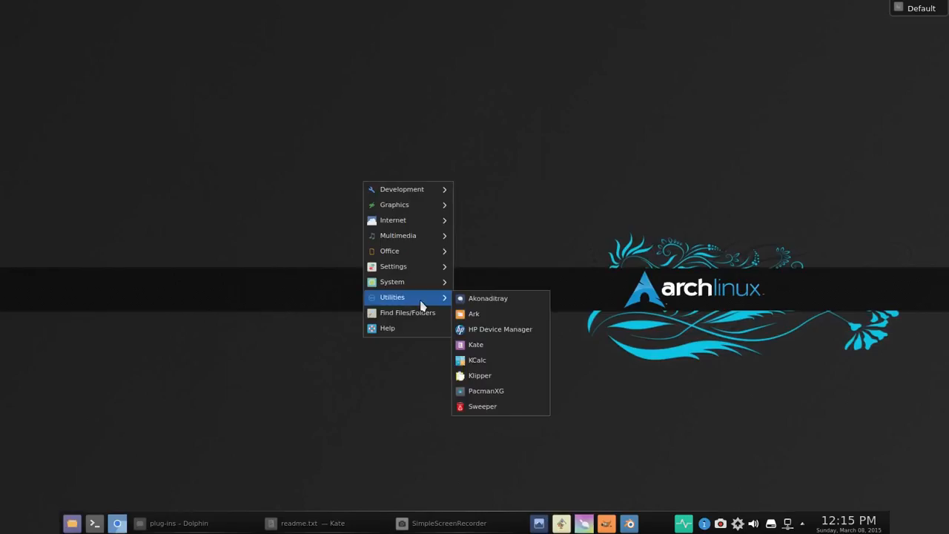
{"action": "left_click", "coordinate": [519, 396]}
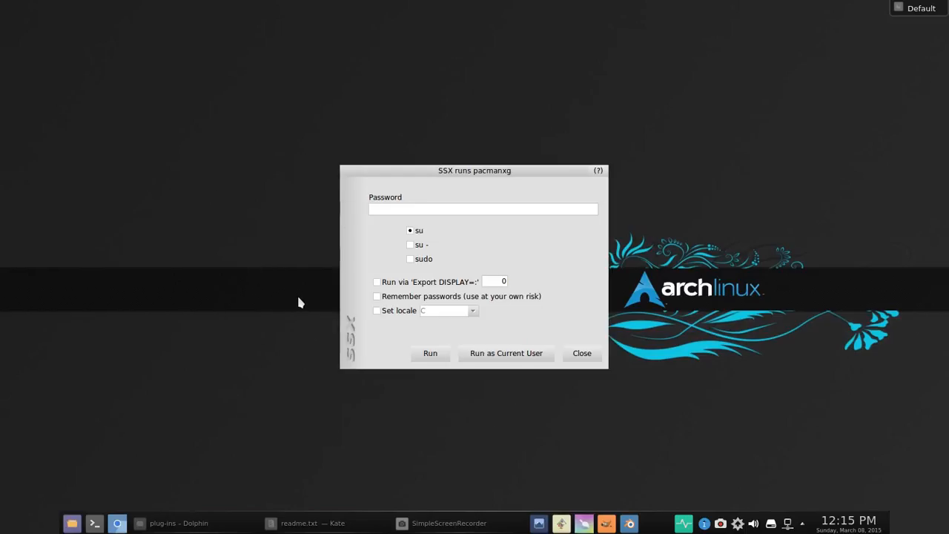
{"action": "type", "text": "****"}
{"action": "key", "text": "Return"}
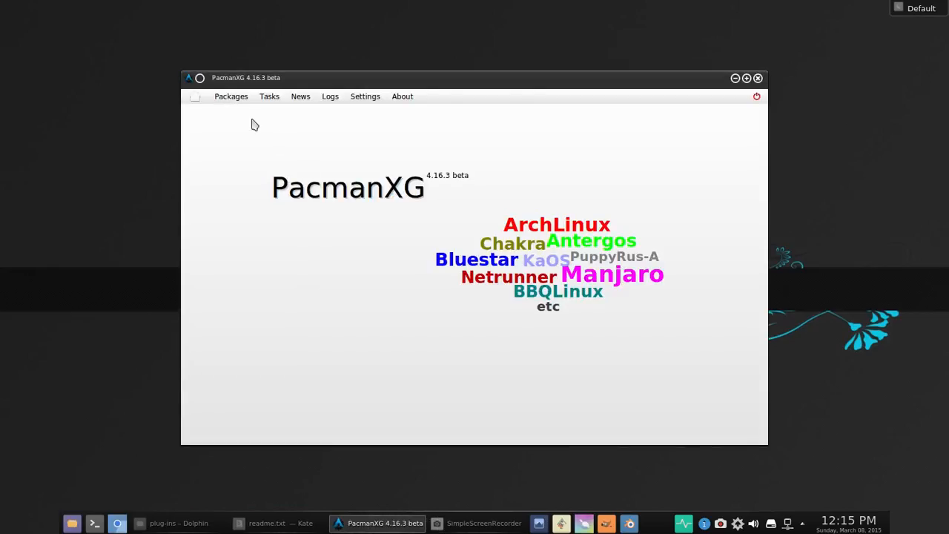
{"action": "left_click", "coordinate": [232, 99]}
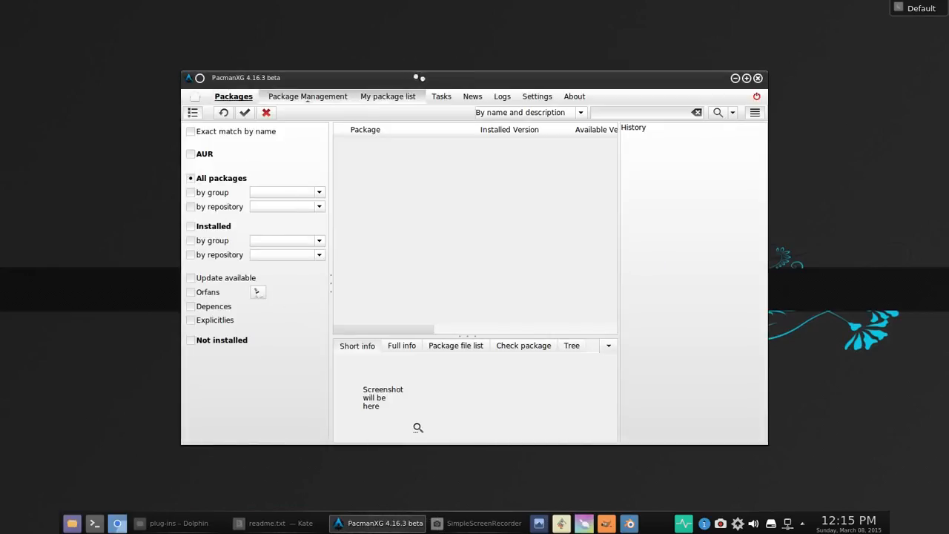
{"action": "left_click_drag", "start_coordinate": [426, 80], "coordinate": [443, 47]}
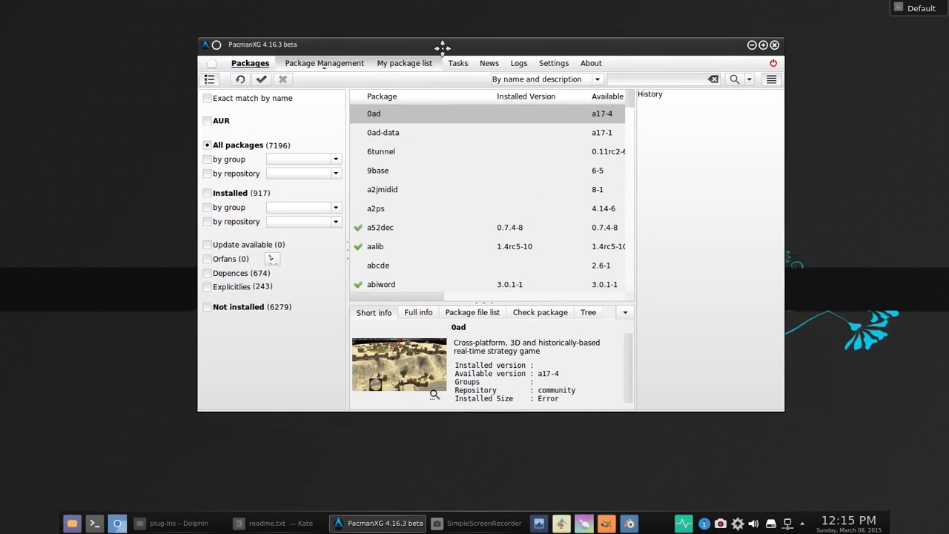
Step: Copy the library name "xlib" from readme.txt and search the PacmanXG packages for it
{"action": "left_click", "coordinate": [291, 524]}
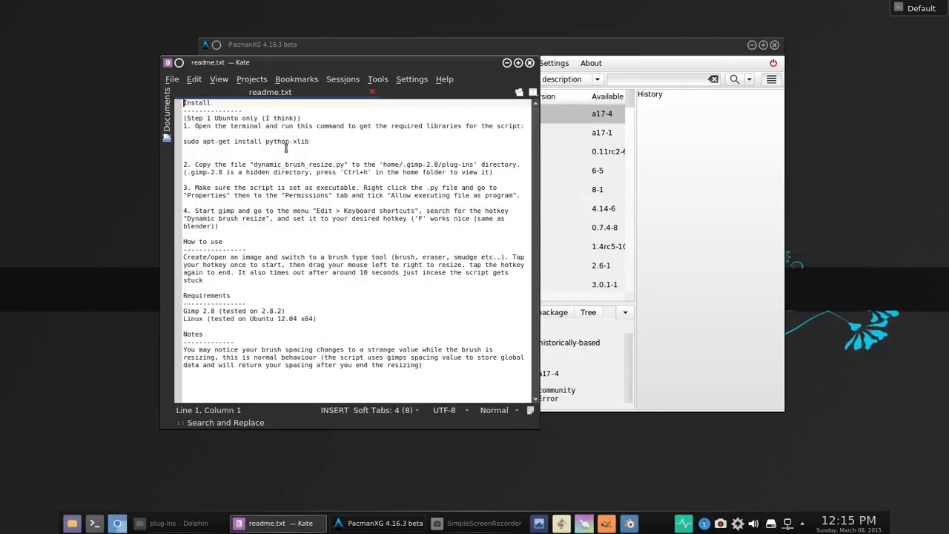
{"action": "left_click_drag", "start_coordinate": [293, 141], "coordinate": [311, 141]}
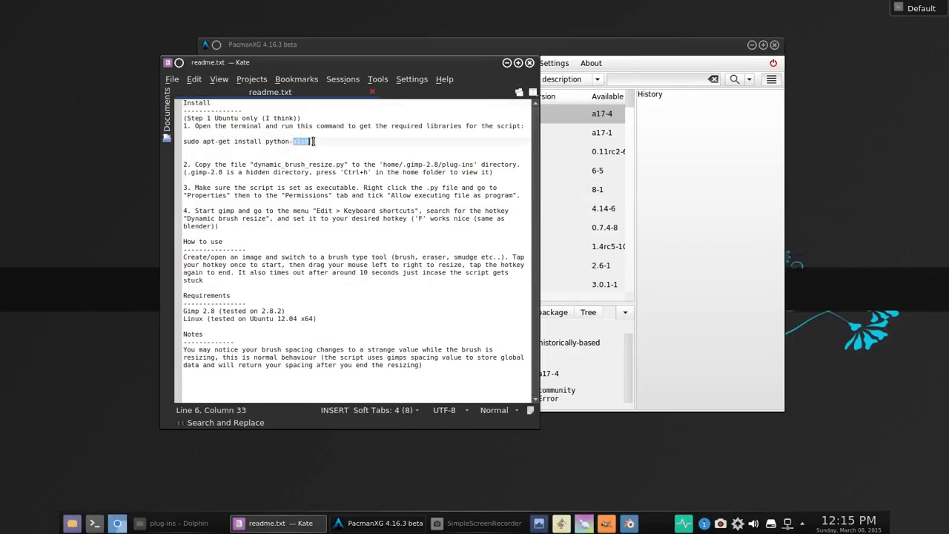
{"action": "right_click", "coordinate": [305, 147]}
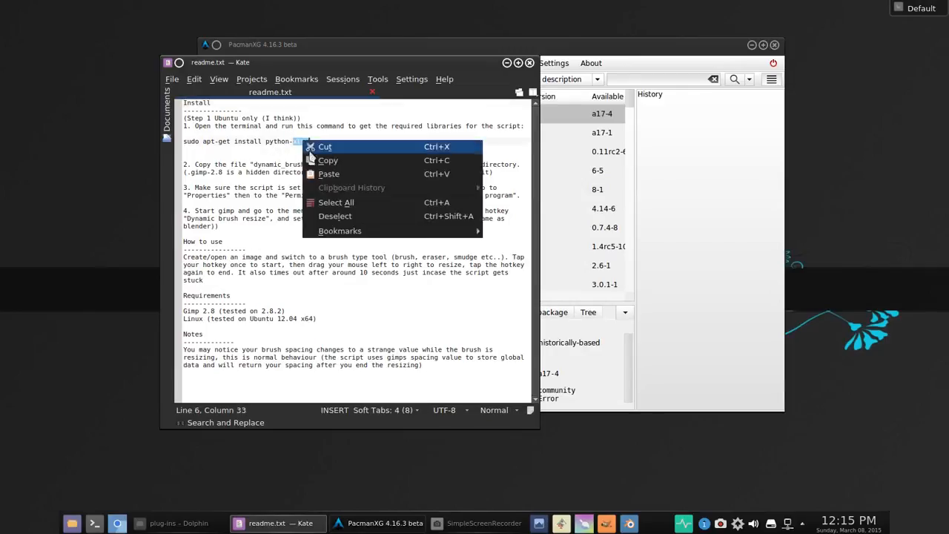
{"action": "left_click", "coordinate": [315, 159]}
{"action": "left_click", "coordinate": [591, 48]}
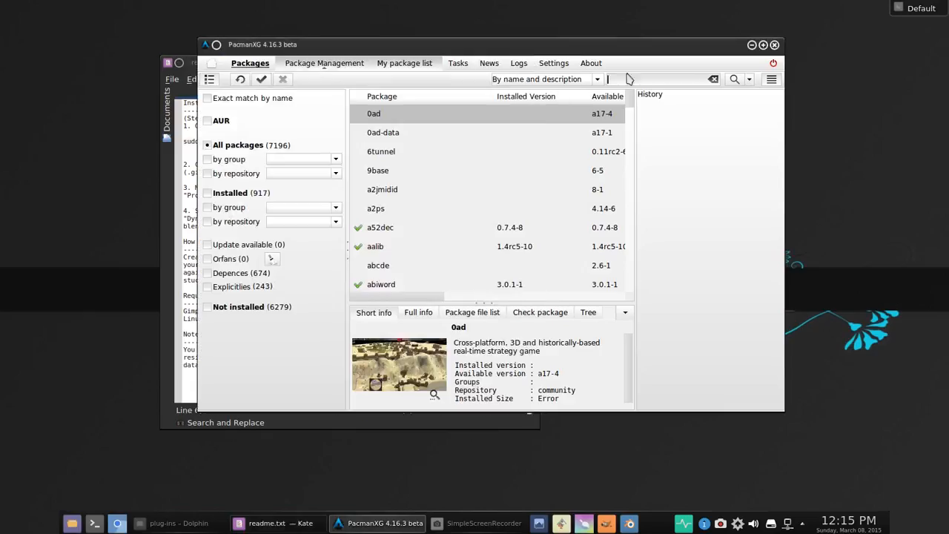
{"action": "right_click", "coordinate": [627, 78]}
{"action": "left_click", "coordinate": [639, 112]}
{"action": "key", "text": "Return"}
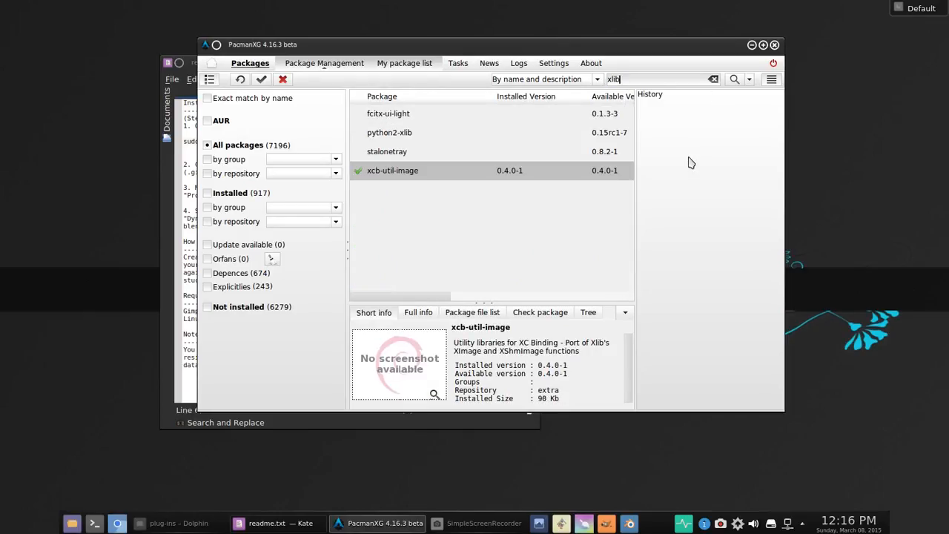
Step: Install the python2-xlib package and approve the installation request
{"action": "left_click", "coordinate": [403, 137]}
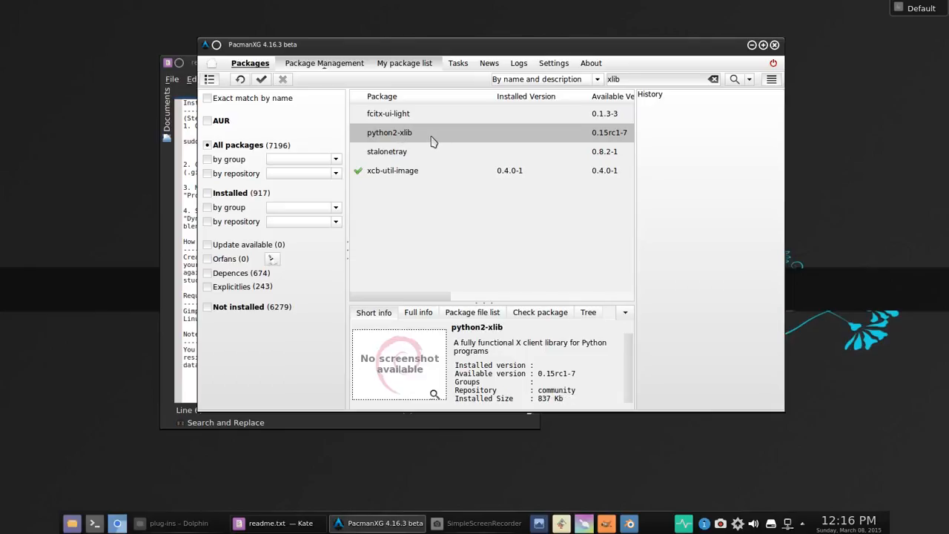
{"action": "right_click", "coordinate": [432, 141]}
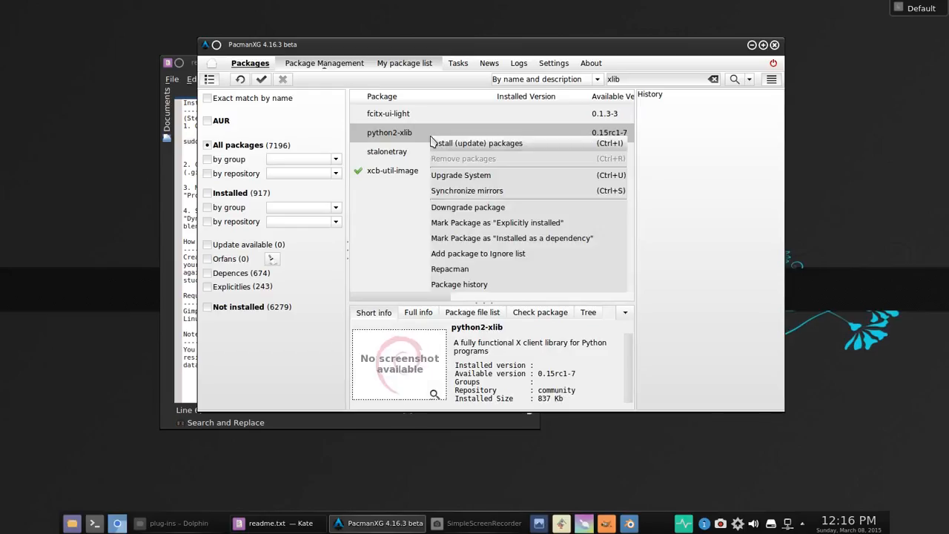
{"action": "left_click", "coordinate": [436, 143]}
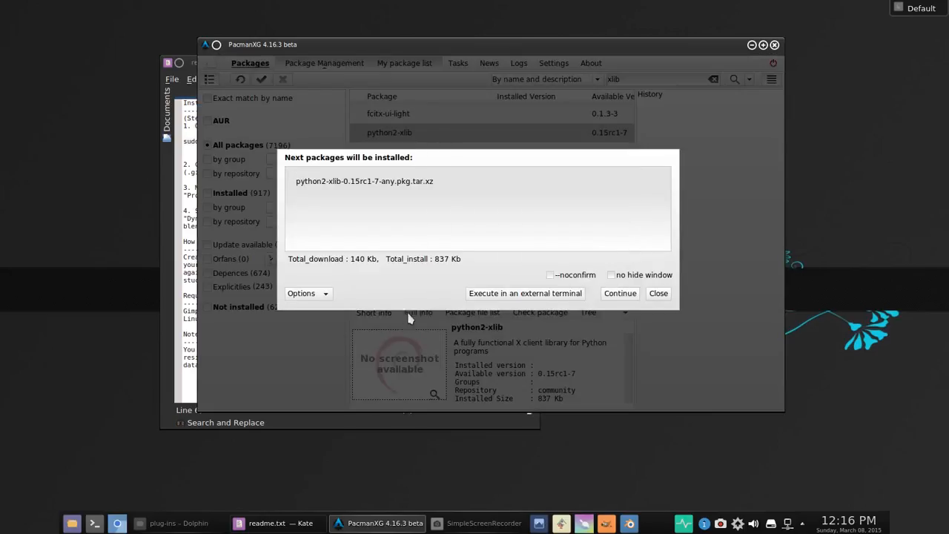
{"action": "left_click", "coordinate": [623, 294]}
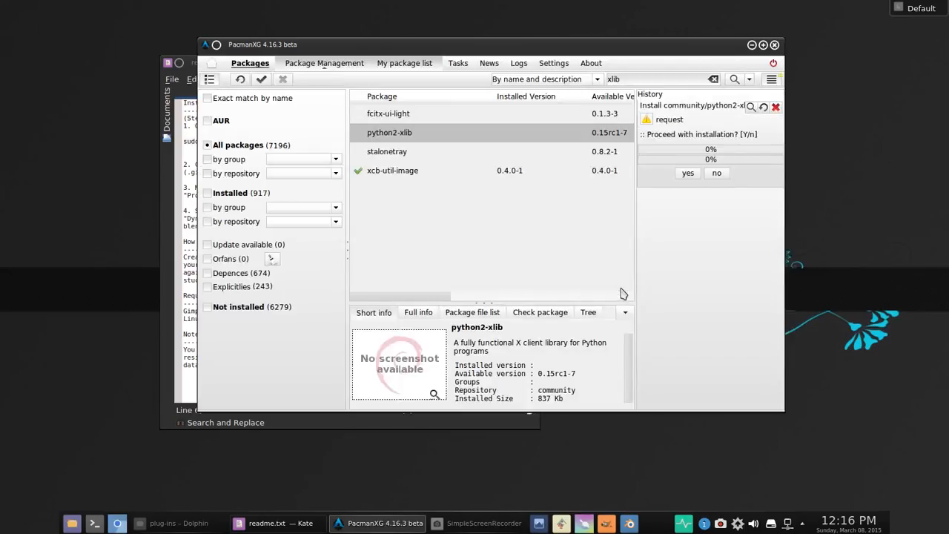
{"action": "left_click", "coordinate": [691, 175]}
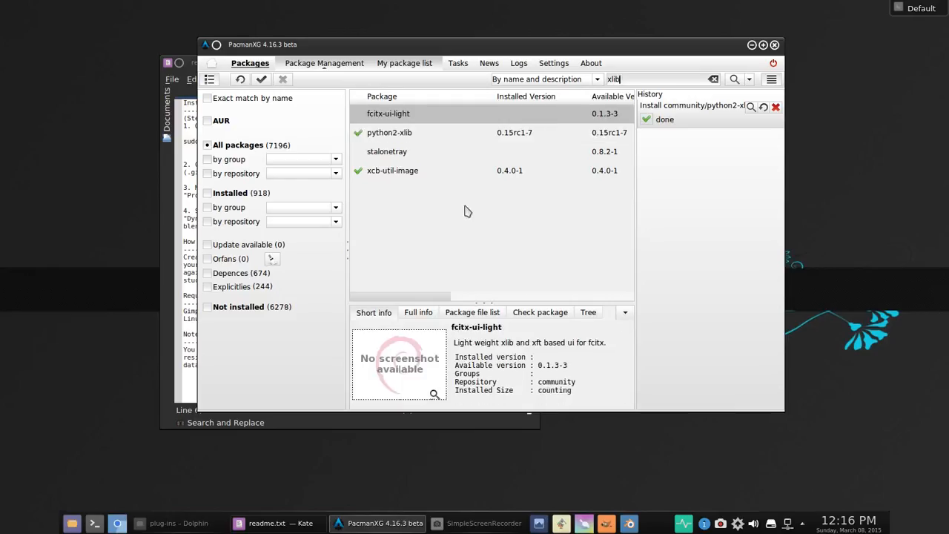
Step: Close PacmanXG and the readme, and start GIMP
{"action": "left_click", "coordinate": [774, 45]}
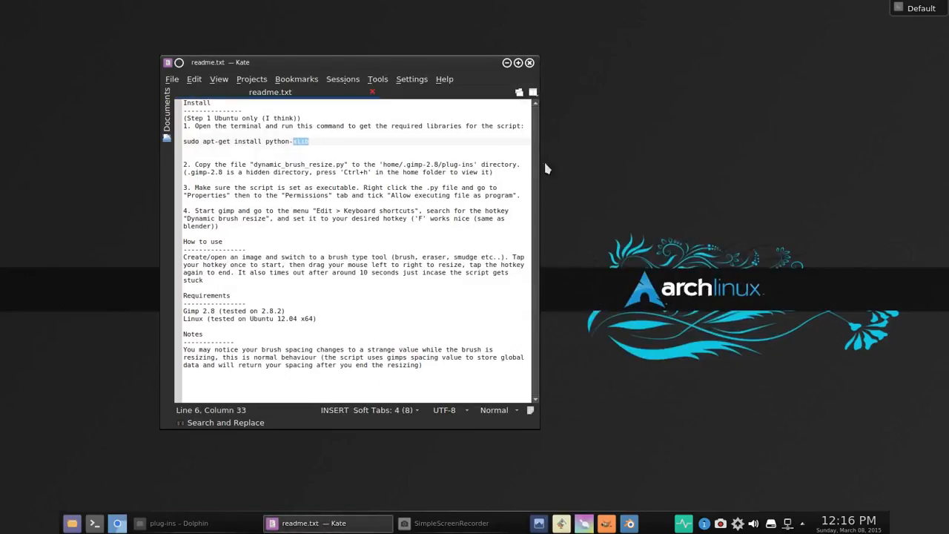
{"action": "left_click", "coordinate": [529, 63]}
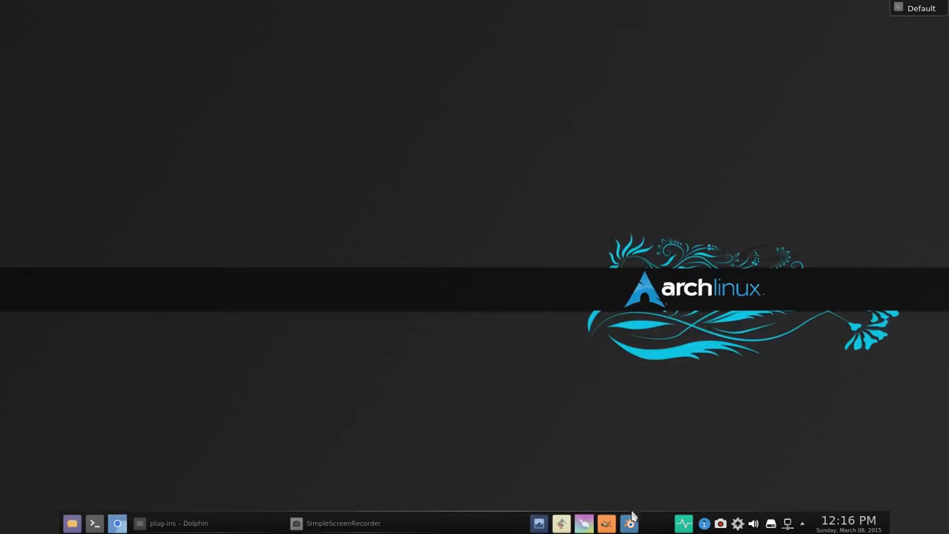
{"action": "left_click", "coordinate": [607, 524]}
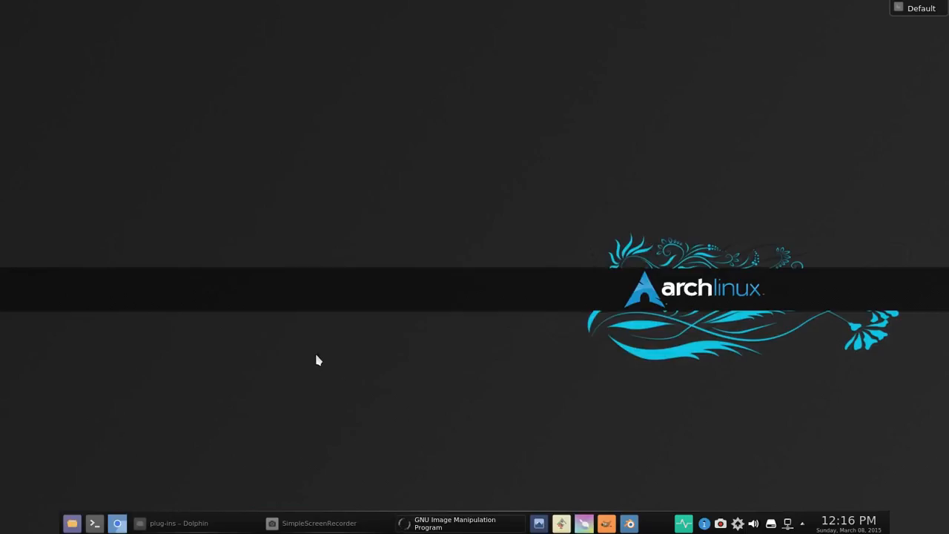
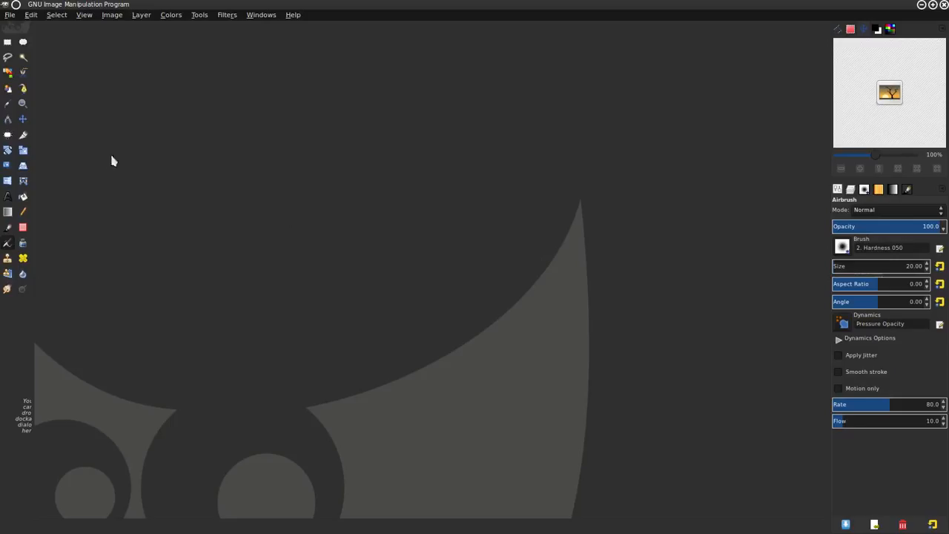
Step: Create a new blank image from the 1024x768 template
{"action": "left_click", "coordinate": [7, 16]}
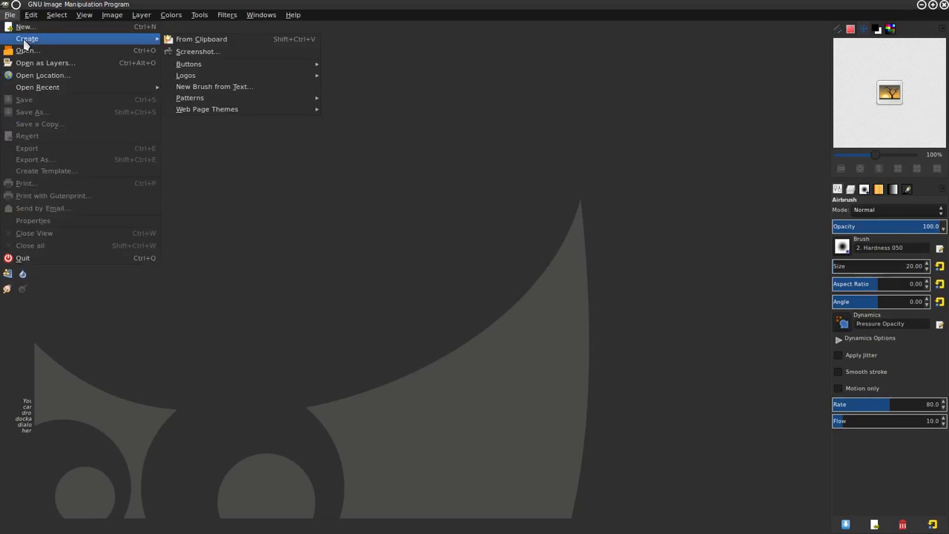
{"action": "left_click", "coordinate": [24, 29]}
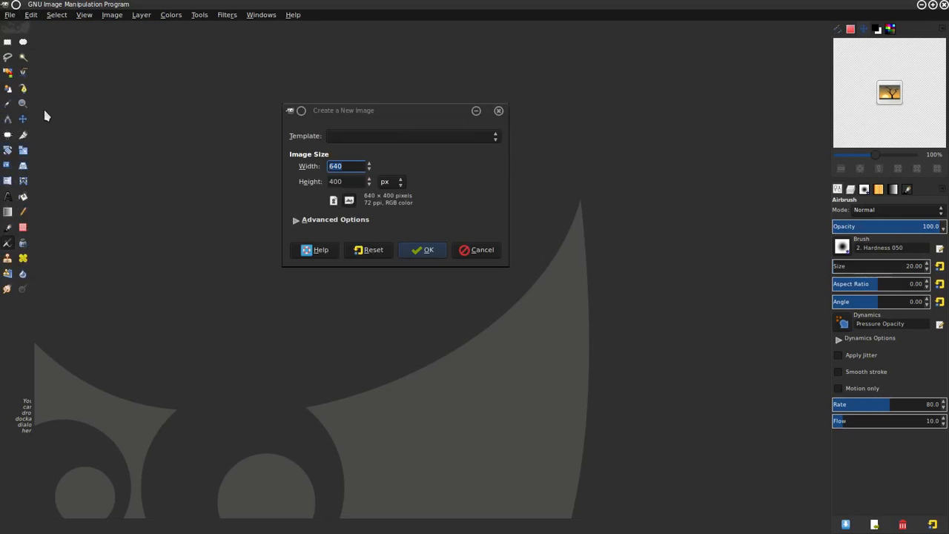
{"action": "left_click", "coordinate": [365, 135]}
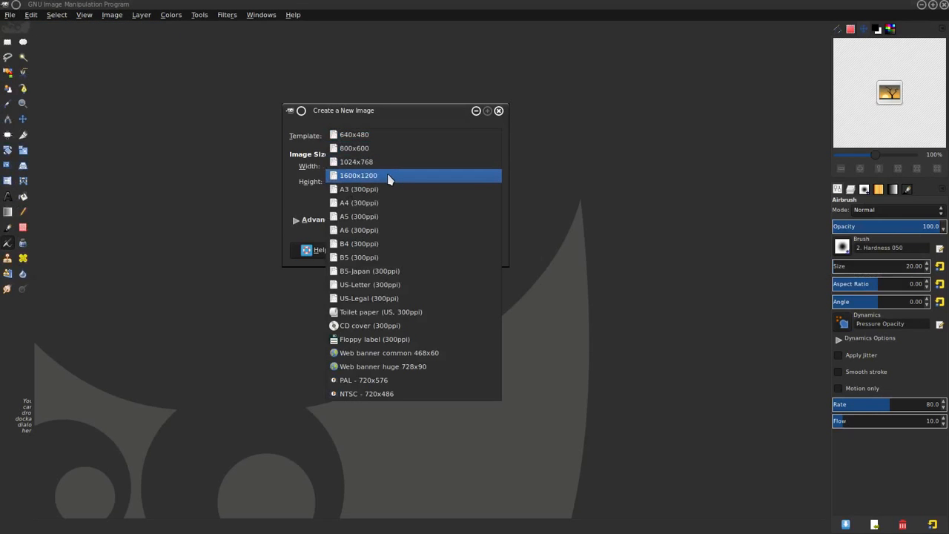
{"action": "left_click", "coordinate": [389, 162]}
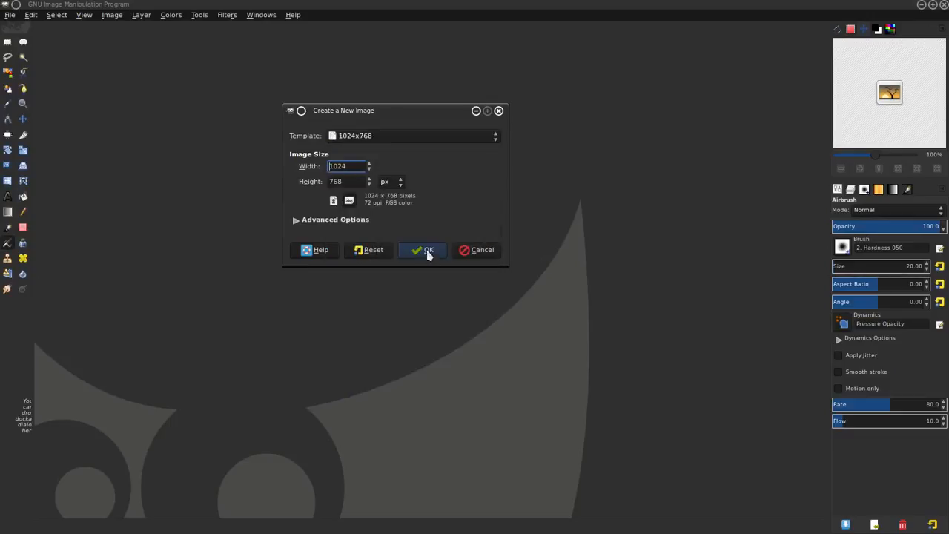
{"action": "left_click", "coordinate": [427, 252]}
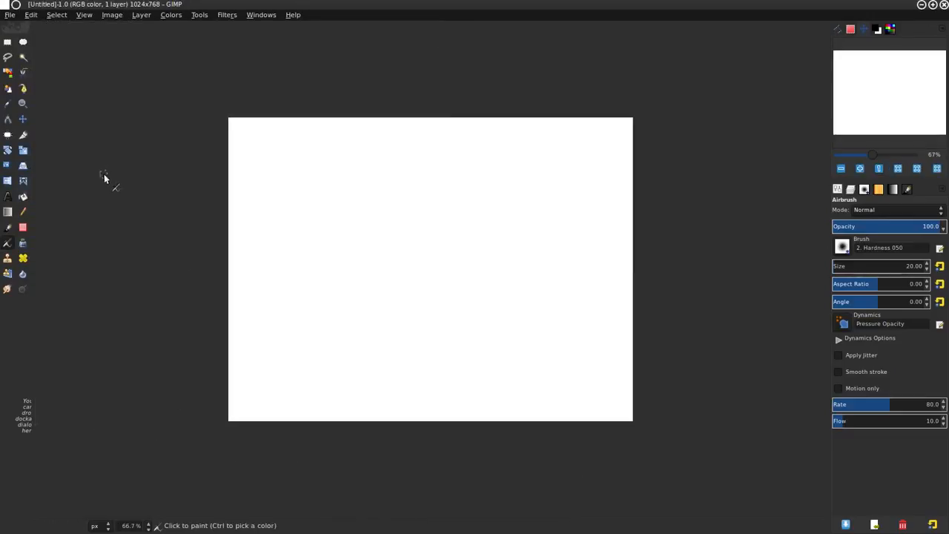
Step: Open the keyboard shortcuts configuration, move its window aside, and search the actions for "dy"
{"action": "left_click", "coordinate": [31, 17]}
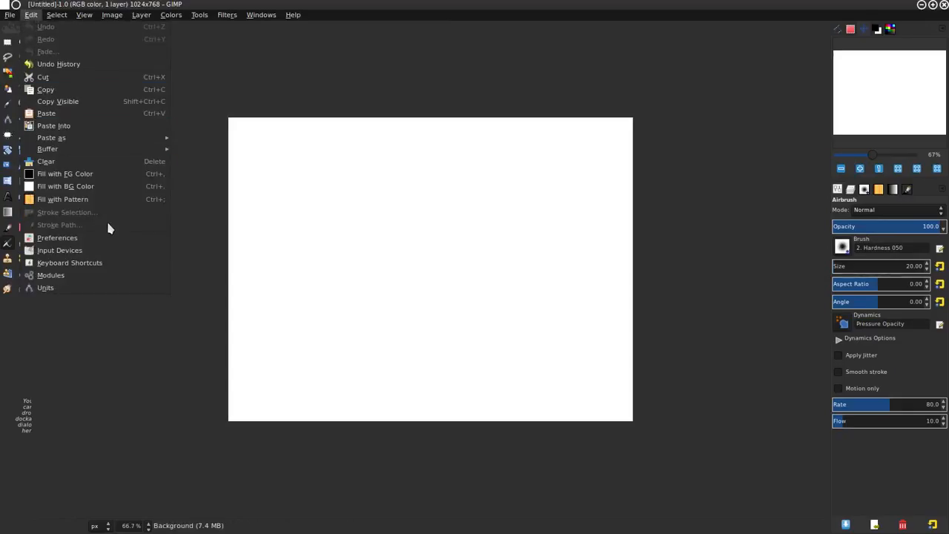
{"action": "left_click", "coordinate": [94, 263]}
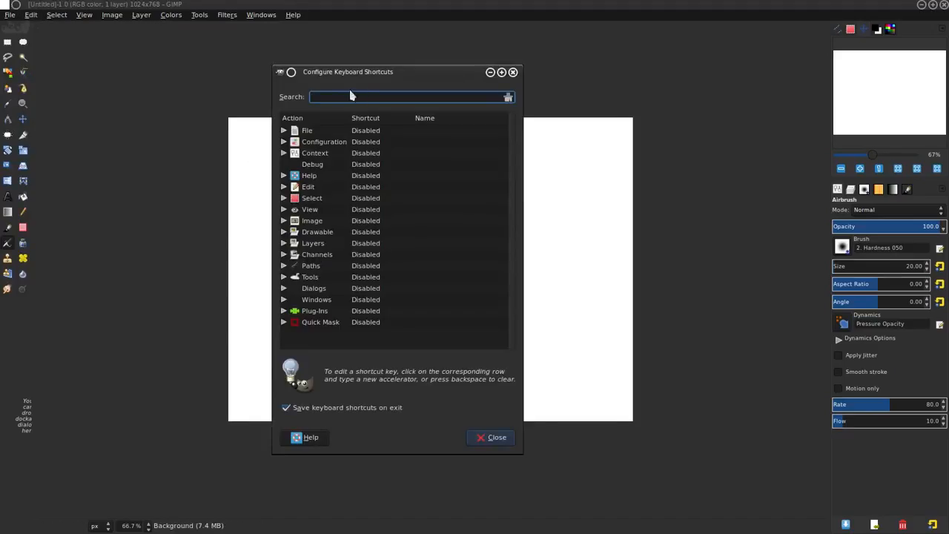
{"action": "left_click_drag", "start_coordinate": [347, 76], "coordinate": [437, 72]}
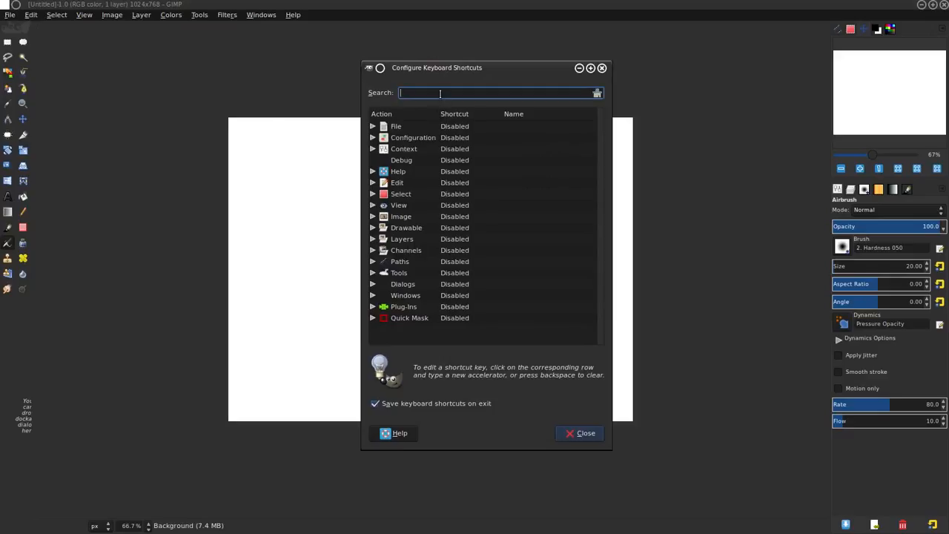
{"action": "type", "text": "dy"}
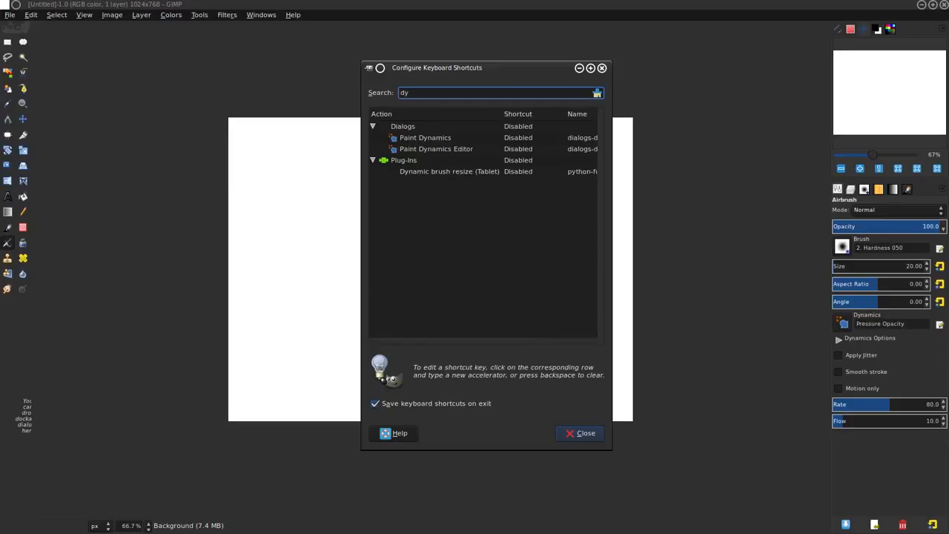
Step: Assign Z to the Dynamic brush resize (Tablet) plug-in, reassigning it from Zoom, and close the shortcuts configuration
{"action": "left_click", "coordinate": [425, 175]}
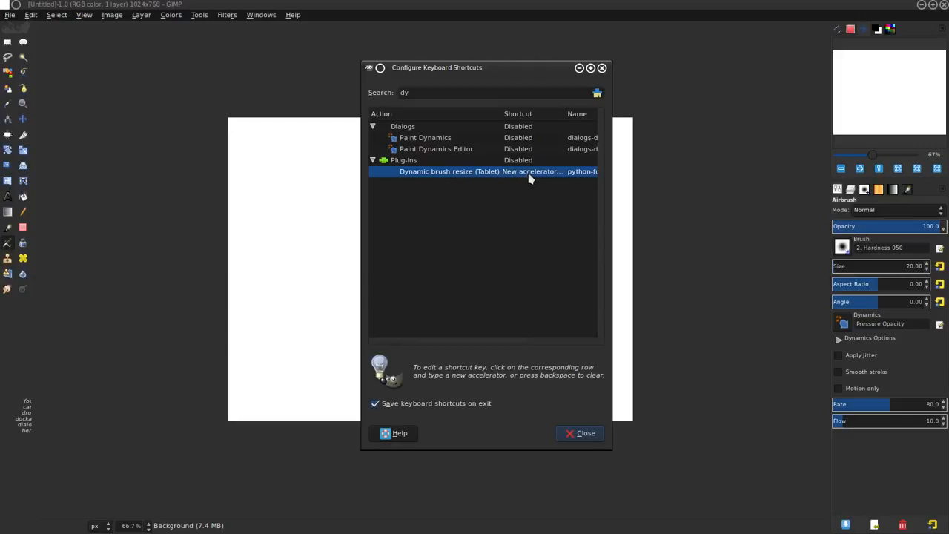
{"action": "key", "text": "BackSpace"}
{"action": "type", "text": "z"}
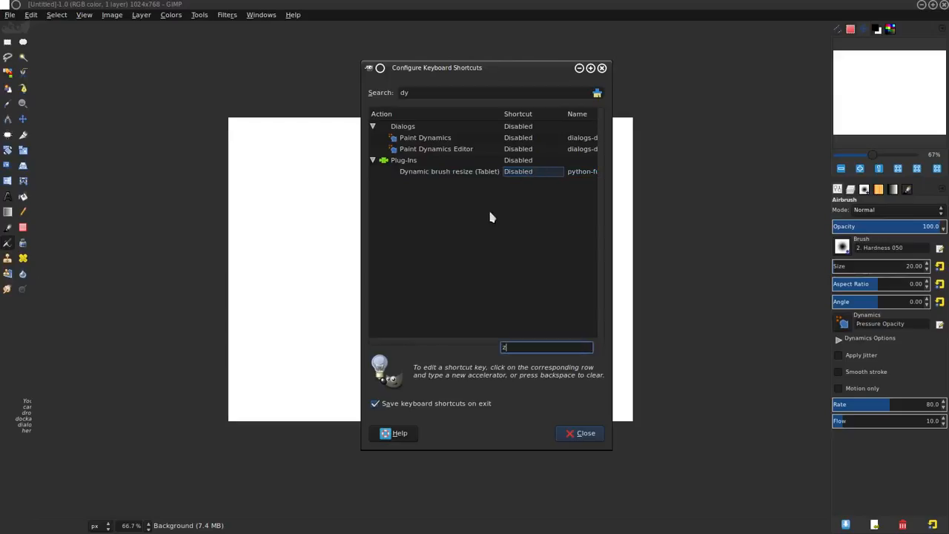
{"action": "left_click", "coordinate": [520, 173]}
{"action": "key", "text": "BackSpace"}
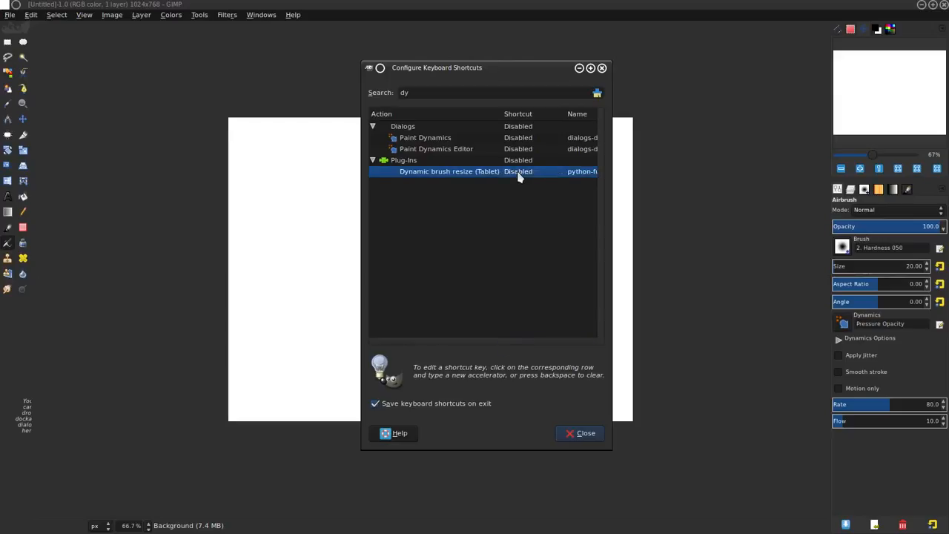
{"action": "left_click", "coordinate": [519, 172]}
{"action": "key", "text": "z"}
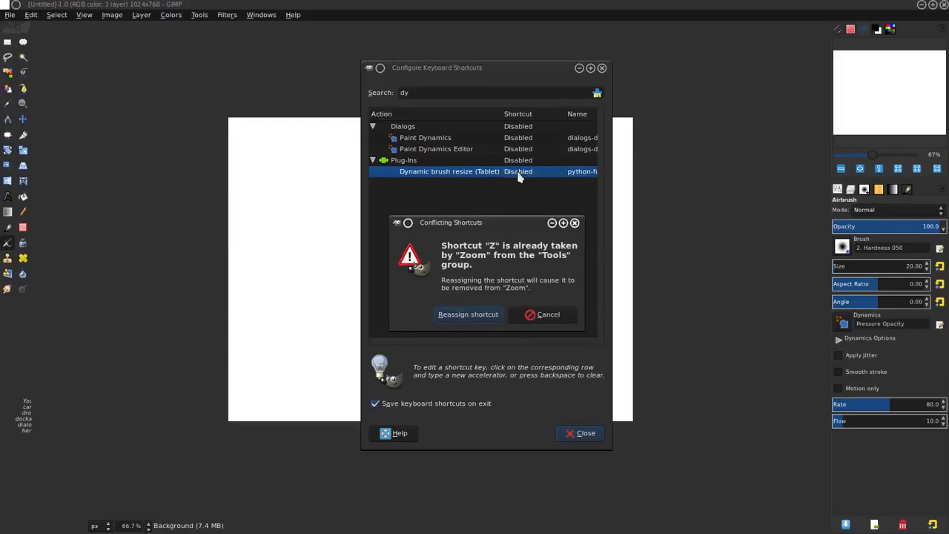
{"action": "left_click", "coordinate": [449, 315]}
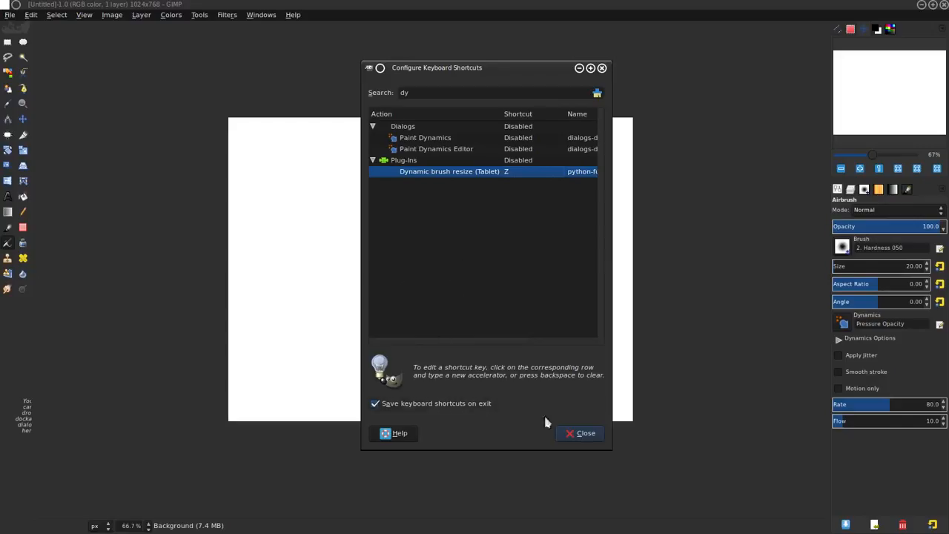
{"action": "left_click", "coordinate": [583, 436]}
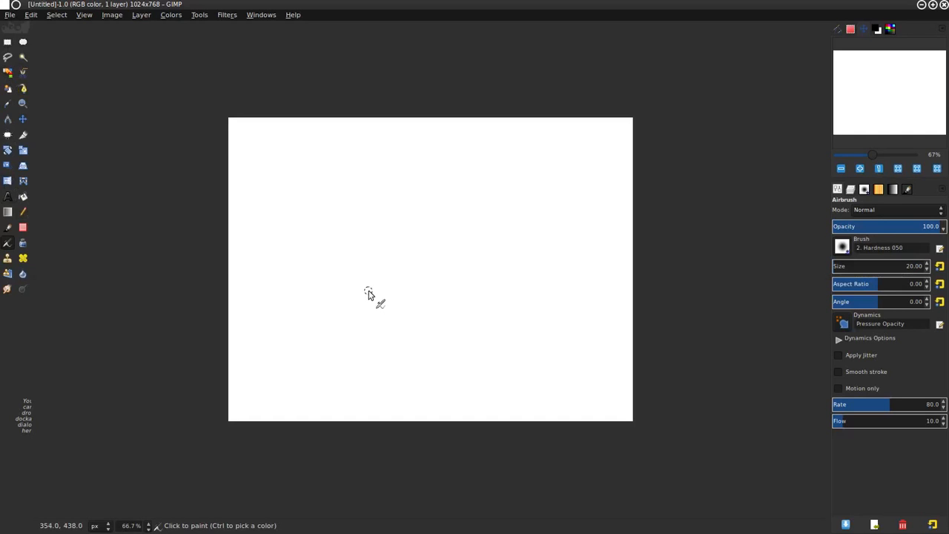
Step: Select the Paintbrush, enlarge it to about 46, and paint several diagonal strokes in the middle of the canvas
{"action": "key", "text": "p"}
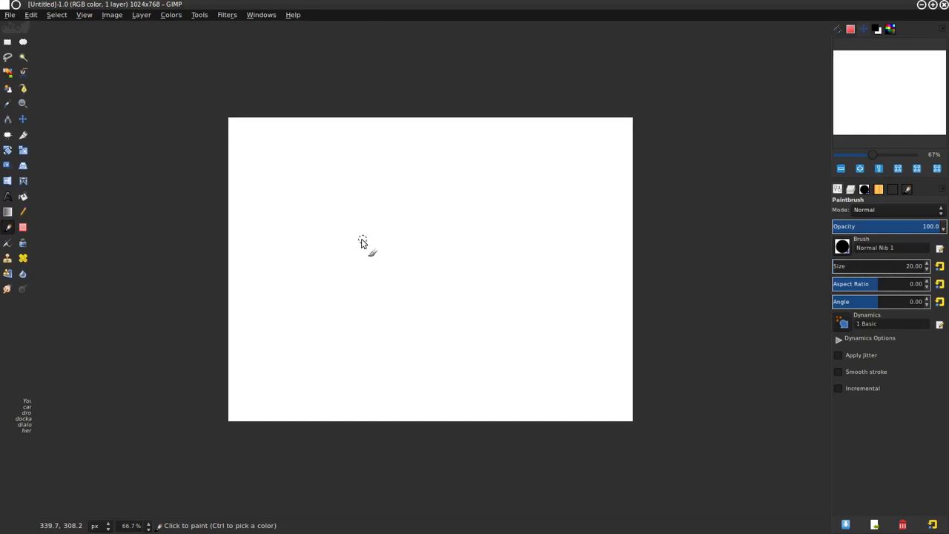
{"action": "key", "text": "bracketright"}
{"action": "key", "text": "bracketright"}
{"action": "key", "text": "bracketright"}
{"action": "key", "text": "bracketright"}
{"action": "key", "text": "bracketright"}
{"action": "key", "text": "bracketright"}
{"action": "key", "text": "bracketright"}
{"action": "key", "text": "bracketright"}
{"action": "key", "text": "bracketright"}
{"action": "key", "text": "bracketright"}
{"action": "mouse_move", "coordinate": [436, 251]}
{"action": "left_mouse_down"}
{"action": "mouse_move", "coordinate": [376, 257]}
{"action": "mouse_move", "coordinate": [464, 235]}
{"action": "mouse_move", "coordinate": [367, 267]}
{"action": "mouse_move", "coordinate": [440, 254]}
{"action": "mouse_move", "coordinate": [379, 269]}
{"action": "mouse_move", "coordinate": [412, 265]}
{"action": "mouse_move", "coordinate": [383, 279]}
{"action": "left_mouse_up"}
{"action": "mouse_move", "coordinate": [418, 218]}
{"action": "left_mouse_down"}
{"action": "mouse_move", "coordinate": [351, 318]}
{"action": "mouse_move", "coordinate": [410, 224]}
{"action": "mouse_move", "coordinate": [394, 243]}
{"action": "mouse_move", "coordinate": [447, 211]}
{"action": "mouse_move", "coordinate": [344, 266]}
{"action": "mouse_move", "coordinate": [472, 178]}
{"action": "mouse_move", "coordinate": [317, 335]}
{"action": "left_mouse_up"}
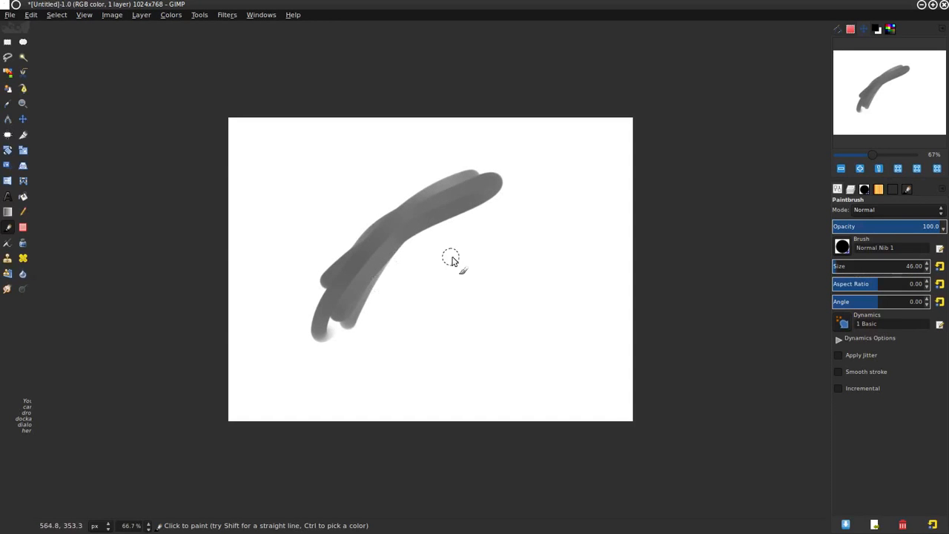
Step: Enlarge the brush to about 109 and paint broad diagonal strokes over the right side of the scribble
{"action": "left_click_drag", "start_coordinate": [452, 259], "coordinate": [485, 256]}
{"action": "mouse_move", "coordinate": [491, 186]}
{"action": "left_mouse_down"}
{"action": "mouse_move", "coordinate": [381, 293]}
{"action": "mouse_move", "coordinate": [379, 318]}
{"action": "mouse_move", "coordinate": [422, 236]}
{"action": "mouse_move", "coordinate": [405, 310]}
{"action": "mouse_move", "coordinate": [419, 305]}
{"action": "left_mouse_up"}
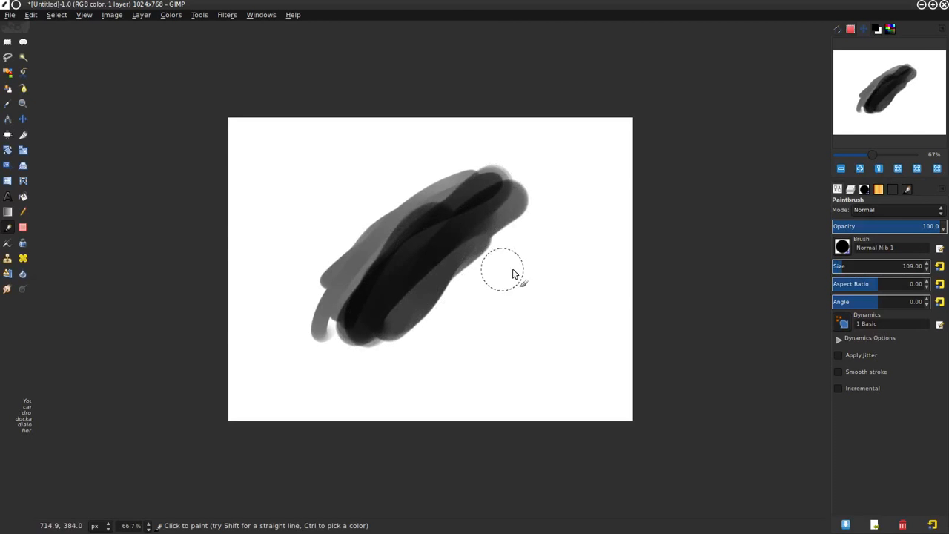
{"action": "scroll", "coordinate": [489, 282], "scroll_direction": "down", "scroll_amount": 10}
{"action": "scroll", "coordinate": [490, 274], "scroll_direction": "up", "scroll_amount": 5}
{"action": "left_click_drag", "start_coordinate": [520, 217], "coordinate": [437, 315]}
Step: Shrink the brush to about 19 and paint thin strokes around the upper and side edges of the scribble
{"action": "scroll", "coordinate": [449, 311], "scroll_direction": "down", "scroll_amount": 7}
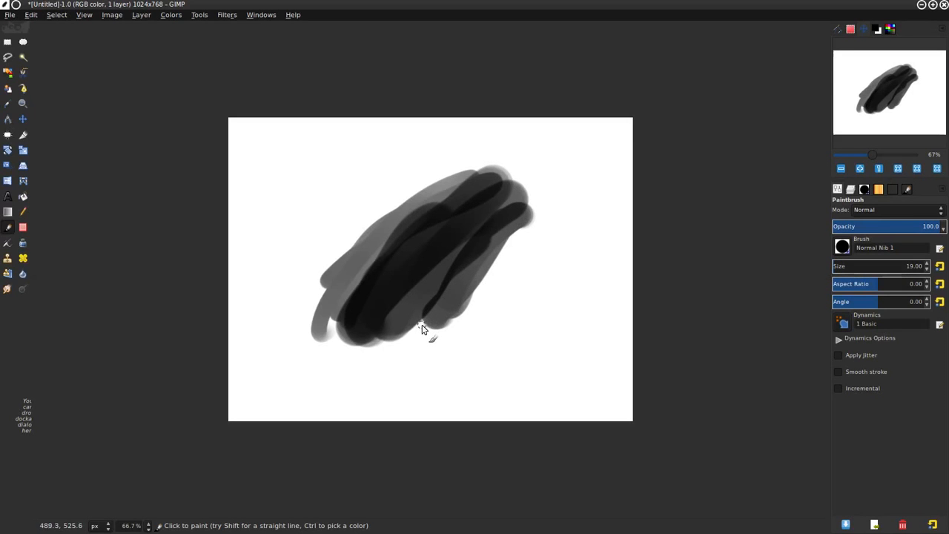
{"action": "scroll", "coordinate": [422, 325], "scroll_direction": "up", "scroll_amount": 1}
{"action": "mouse_move", "coordinate": [540, 218]}
{"action": "left_mouse_down"}
{"action": "mouse_move", "coordinate": [485, 280]}
{"action": "mouse_move", "coordinate": [560, 183]}
{"action": "left_mouse_up"}
{"action": "mouse_move", "coordinate": [554, 175]}
{"action": "left_mouse_down"}
{"action": "mouse_move", "coordinate": [427, 180]}
{"action": "mouse_move", "coordinate": [568, 172]}
{"action": "mouse_move", "coordinate": [456, 175]}
{"action": "mouse_move", "coordinate": [559, 159]}
{"action": "mouse_move", "coordinate": [490, 170]}
{"action": "mouse_move", "coordinate": [527, 183]}
{"action": "mouse_move", "coordinate": [380, 183]}
{"action": "mouse_move", "coordinate": [316, 300]}
{"action": "mouse_move", "coordinate": [343, 250]}
{"action": "left_mouse_up"}
Step: Enlarge the brush to about 62 and paint more strokes down the scribble's left side
{"action": "scroll", "coordinate": [414, 222], "scroll_direction": "up", "scroll_amount": 4}
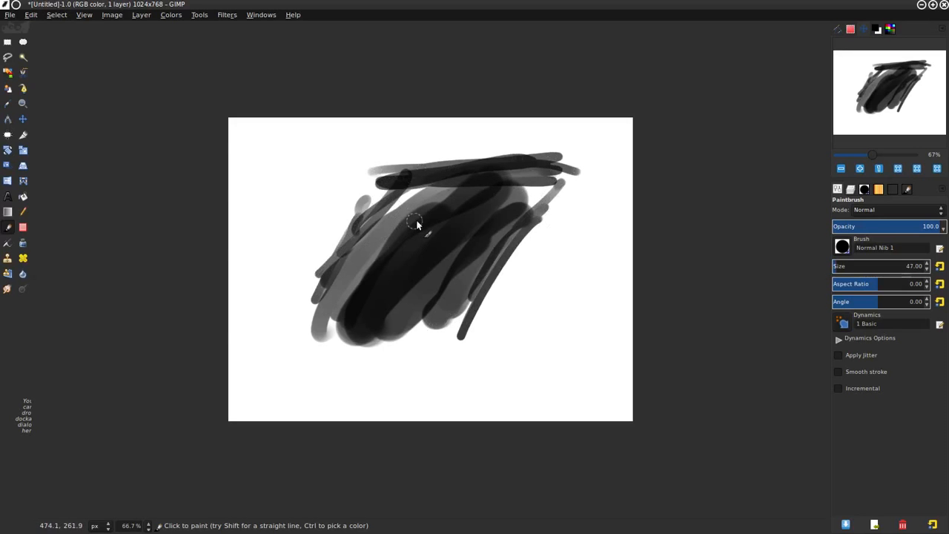
{"action": "scroll", "coordinate": [416, 223], "scroll_direction": "up", "scroll_amount": 2}
{"action": "mouse_move", "coordinate": [415, 182]}
{"action": "left_mouse_down"}
{"action": "mouse_move", "coordinate": [358, 242]}
{"action": "mouse_move", "coordinate": [392, 188]}
{"action": "mouse_move", "coordinate": [405, 201]}
{"action": "mouse_move", "coordinate": [426, 181]}
{"action": "mouse_move", "coordinate": [347, 248]}
{"action": "mouse_move", "coordinate": [357, 223]}
{"action": "mouse_move", "coordinate": [364, 213]}
{"action": "mouse_move", "coordinate": [358, 231]}
{"action": "mouse_move", "coordinate": [381, 259]}
{"action": "left_mouse_up"}
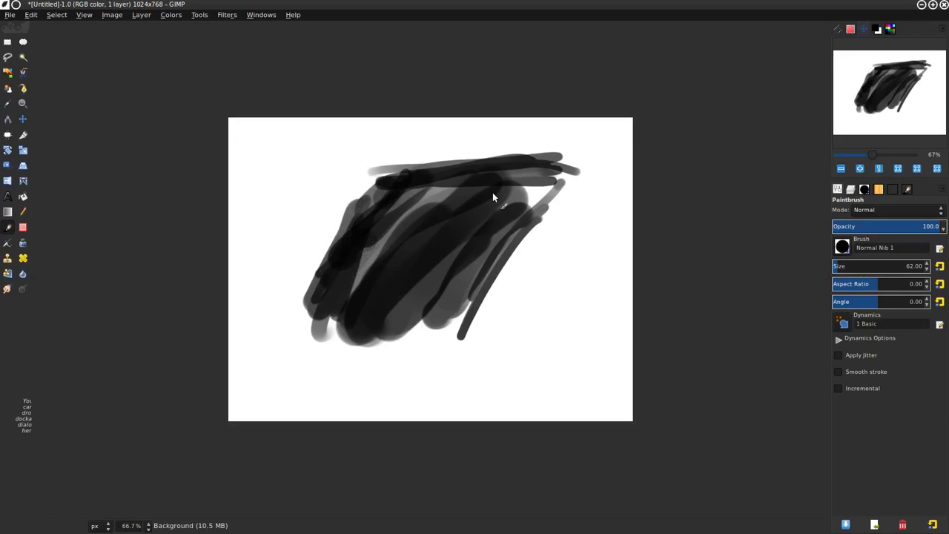
Step: Switch to the Airbrush, then quit GIMP and discard the changes to the untitled image
{"action": "key", "text": "a"}
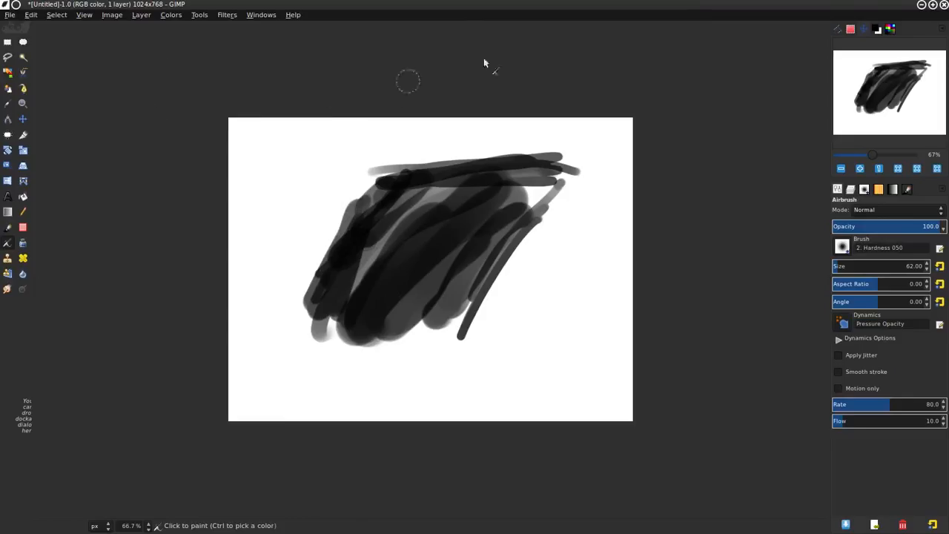
{"action": "left_click", "coordinate": [944, 4]}
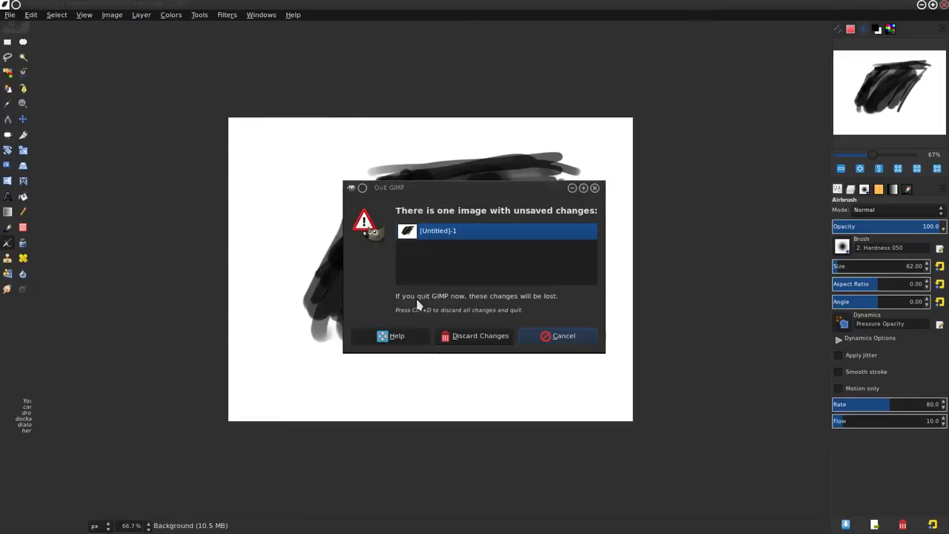
{"action": "left_click", "coordinate": [471, 338]}
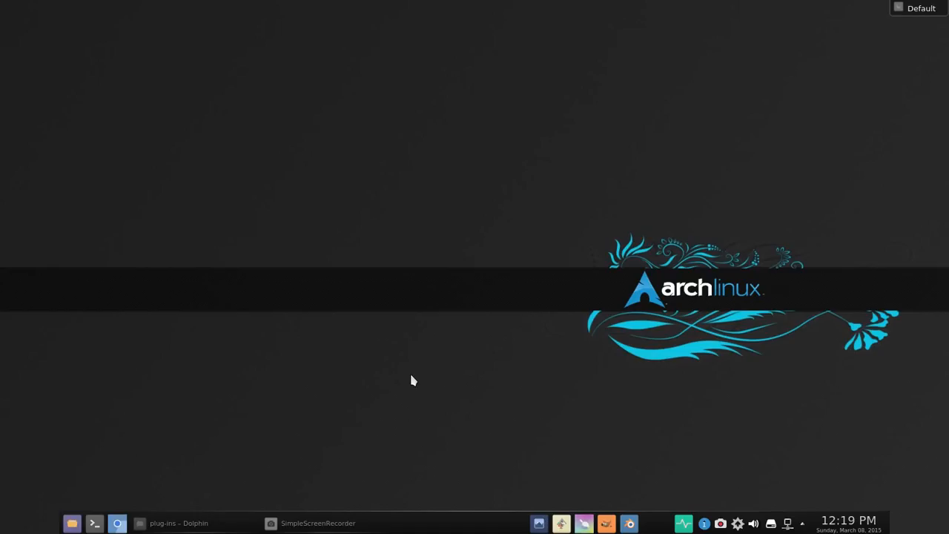
Step: Switch to Dolphin and open the "Flat GIMP icon Theme V2" folder inside the storage drive's Gimp folder
{"action": "left_click", "coordinate": [178, 524]}
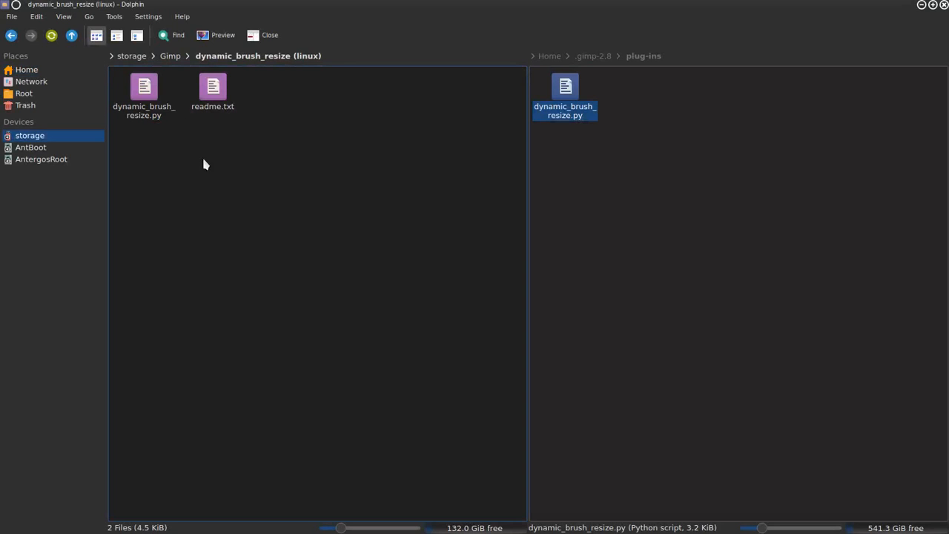
{"action": "left_click", "coordinate": [136, 57]}
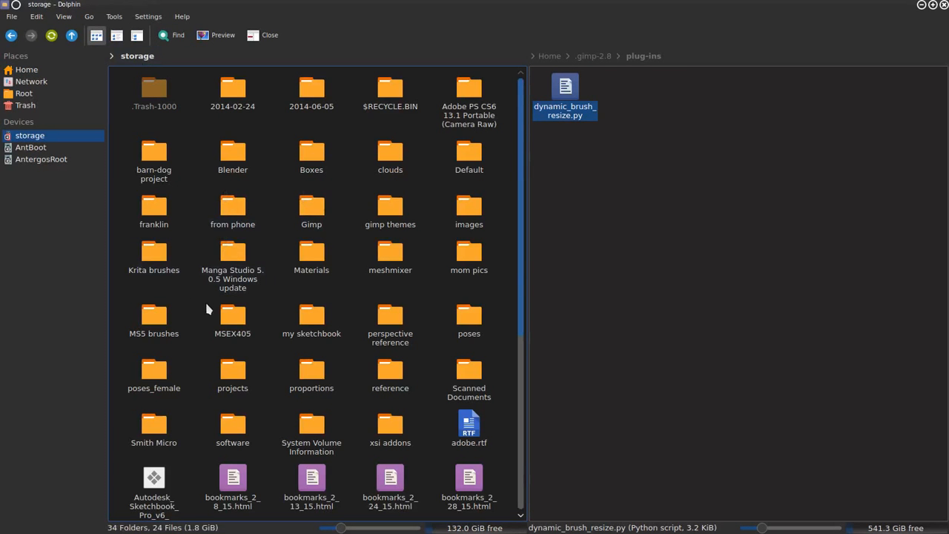
{"action": "left_click", "coordinate": [313, 207]}
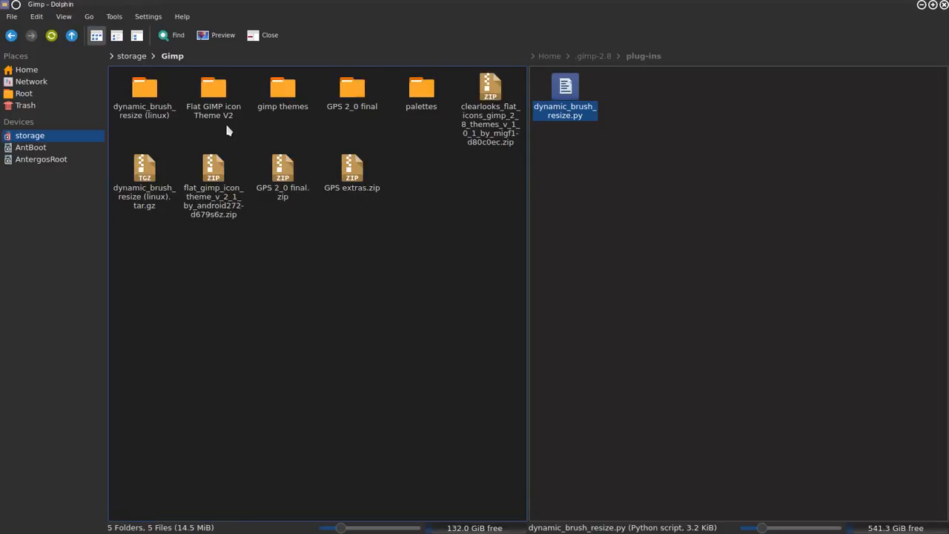
{"action": "mouse_move", "coordinate": [221, 108]}
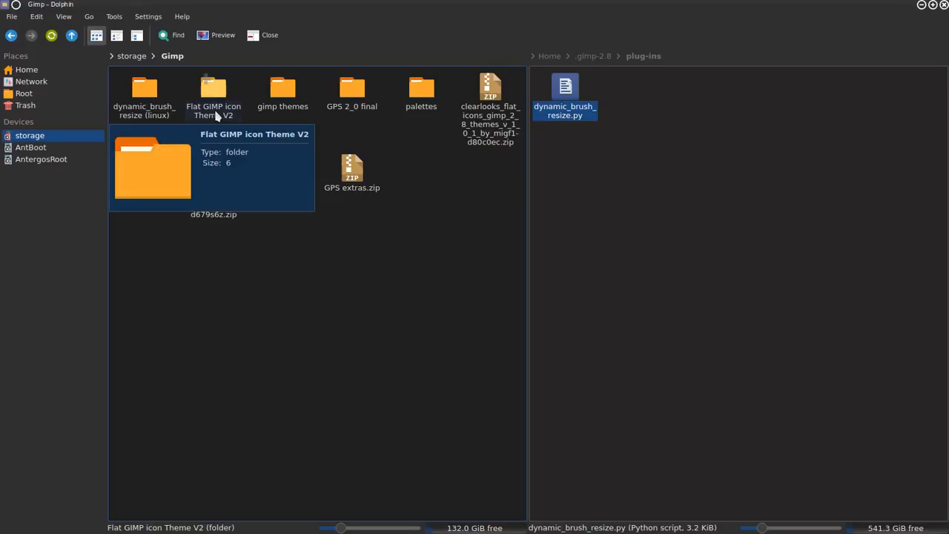
{"action": "left_click", "coordinate": [217, 116]}
Step: In the pane showing plug-ins, go up to .gimp-2.8 and open its themes folder
{"action": "left_click", "coordinate": [738, 176]}
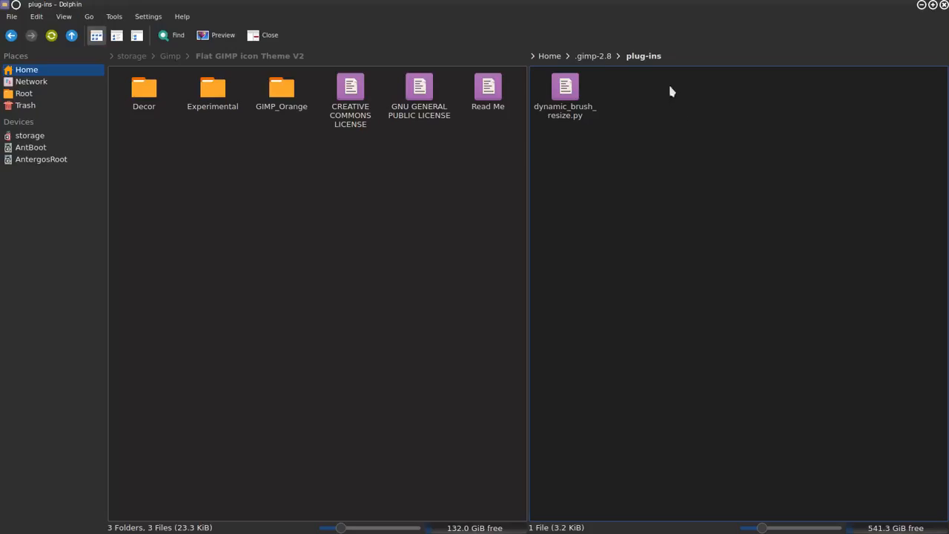
{"action": "left_click", "coordinate": [594, 57]}
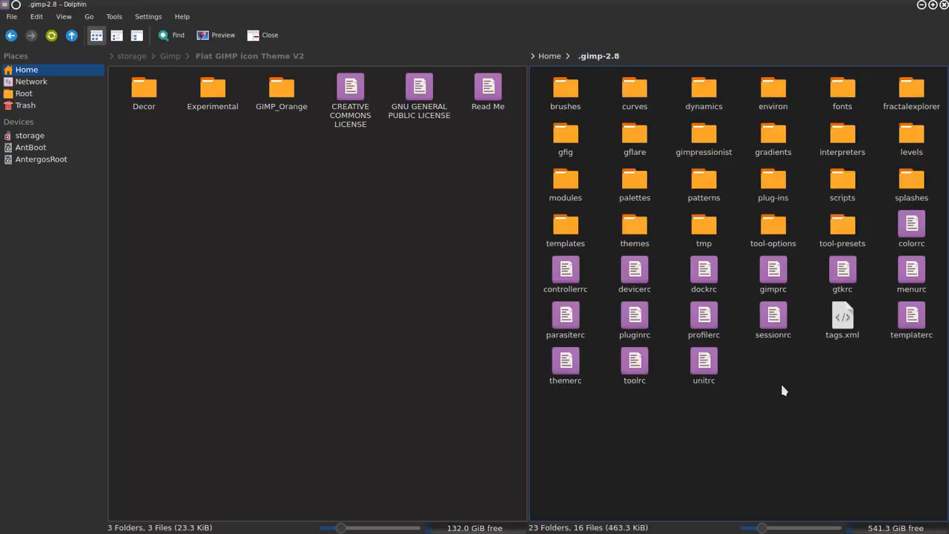
{"action": "left_click", "coordinate": [640, 230]}
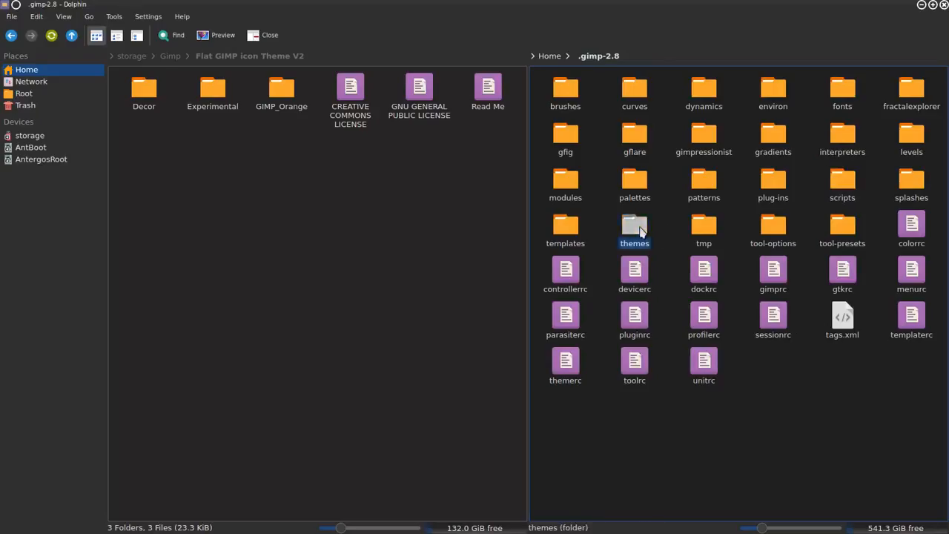
{"action": "double_click", "coordinate": [641, 230]}
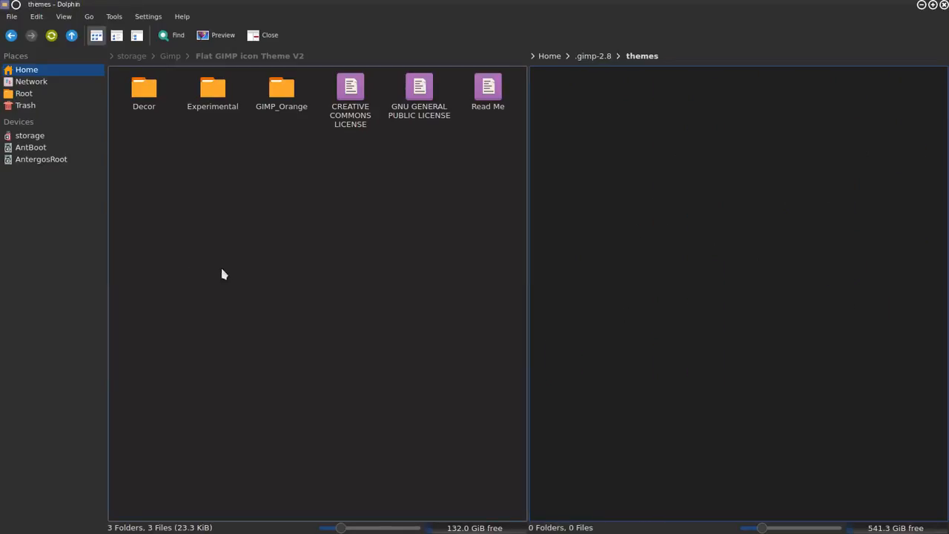
{"action": "left_click", "coordinate": [188, 192]}
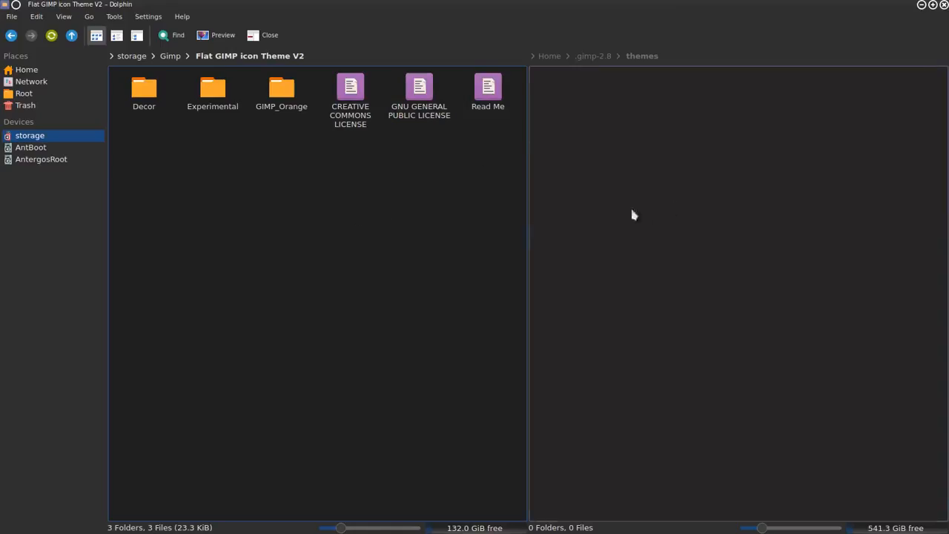
{"action": "left_click", "coordinate": [697, 128]}
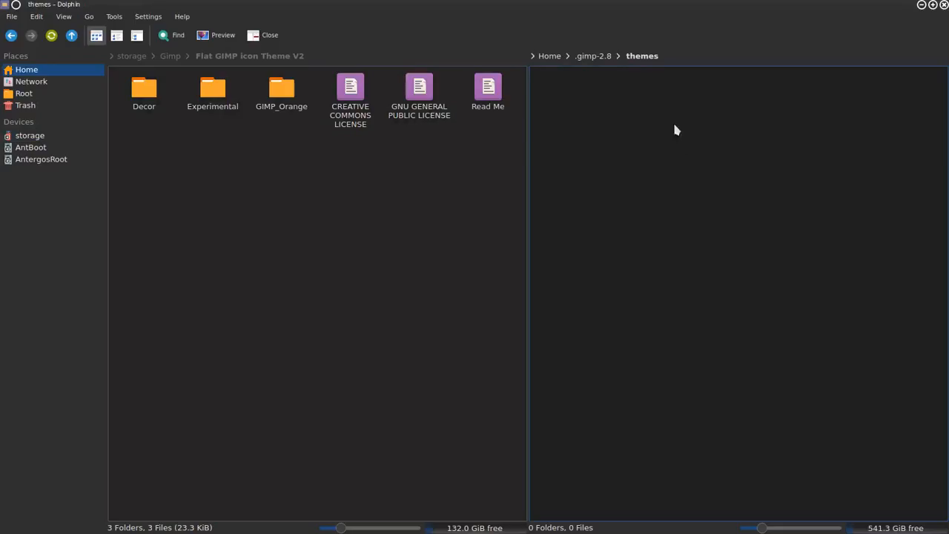
{"action": "left_click", "coordinate": [262, 231]}
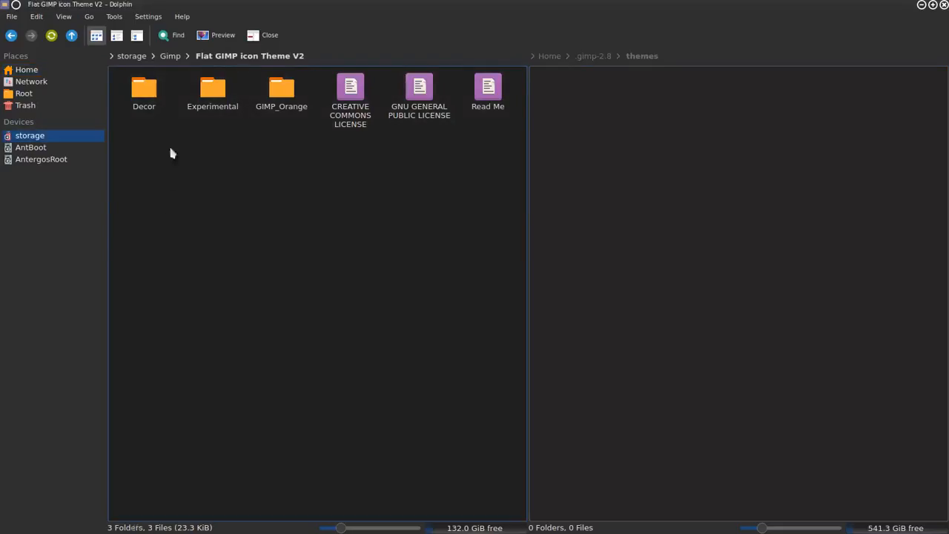
Step: Copy the Decor folder from Flat GIMP icon Theme V2 into the .gimp-2.8 themes folder
{"action": "mouse_move", "coordinate": [145, 96]}
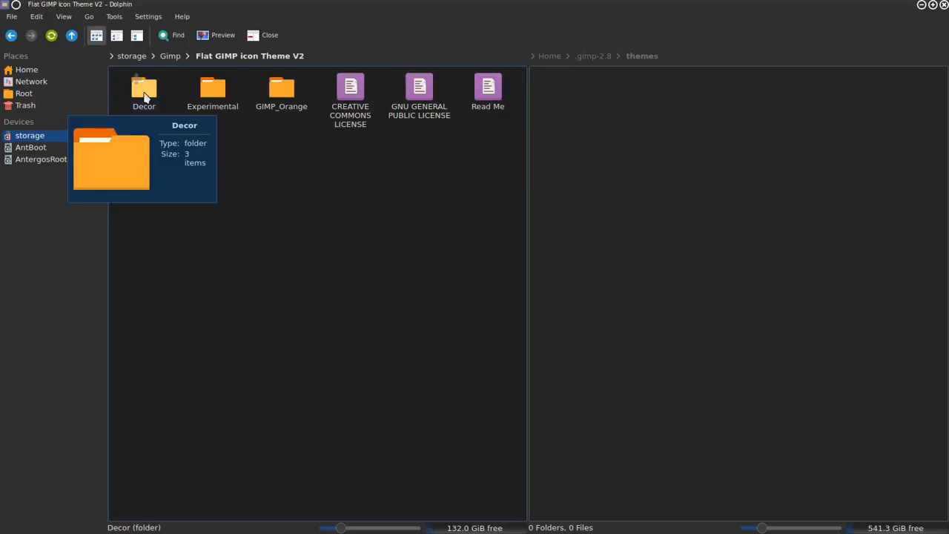
{"action": "left_click_drag", "start_coordinate": [145, 97], "coordinate": [619, 101]}
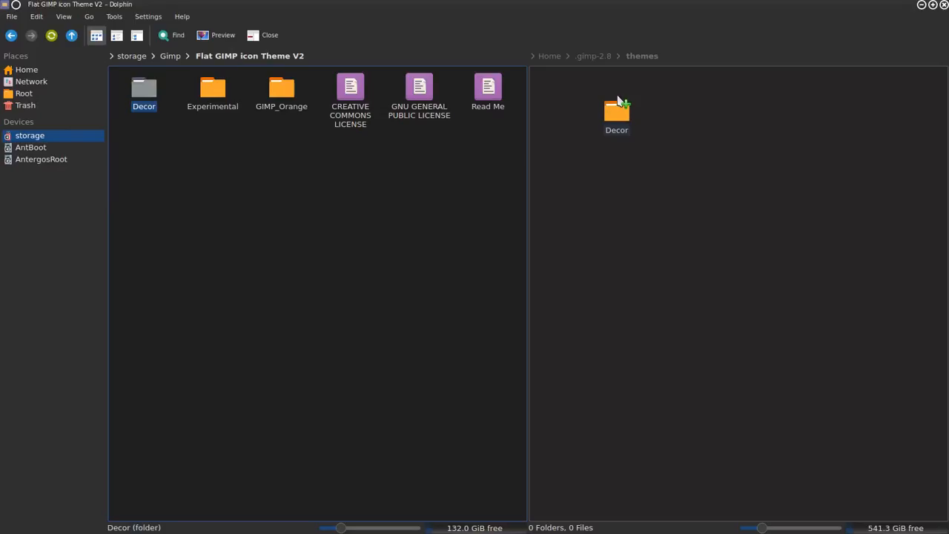
{"action": "left_click_drag", "start_coordinate": [619, 102], "coordinate": [619, 101]}
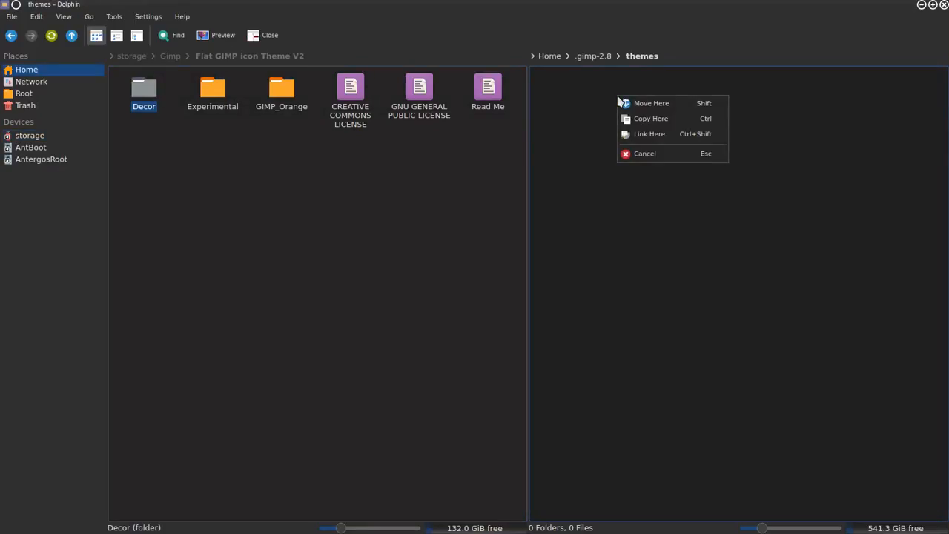
{"action": "left_click", "coordinate": [639, 125]}
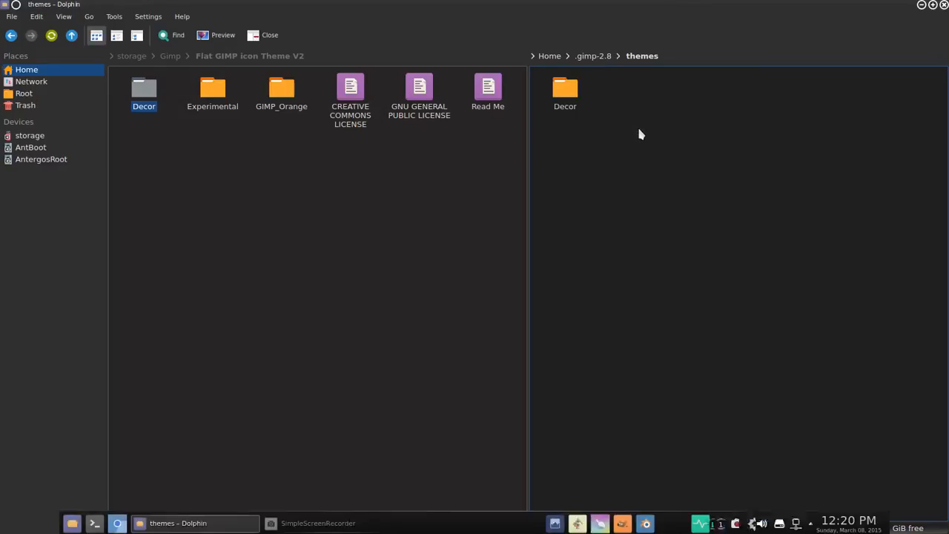
Step: Open the GIMP_Orange folder and copy all eight of its theme folders into the .gimp-2.8 themes folder
{"action": "left_click", "coordinate": [181, 251]}
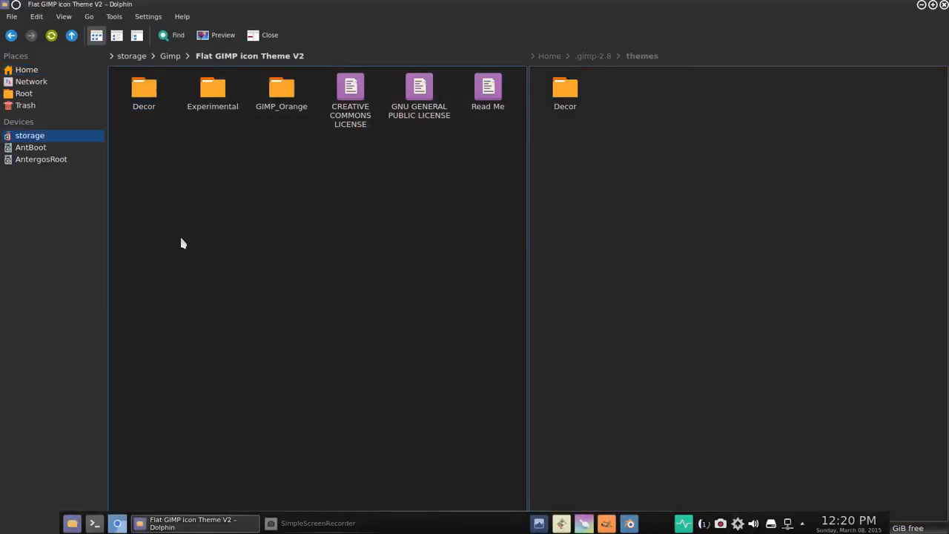
{"action": "mouse_move", "coordinate": [282, 106]}
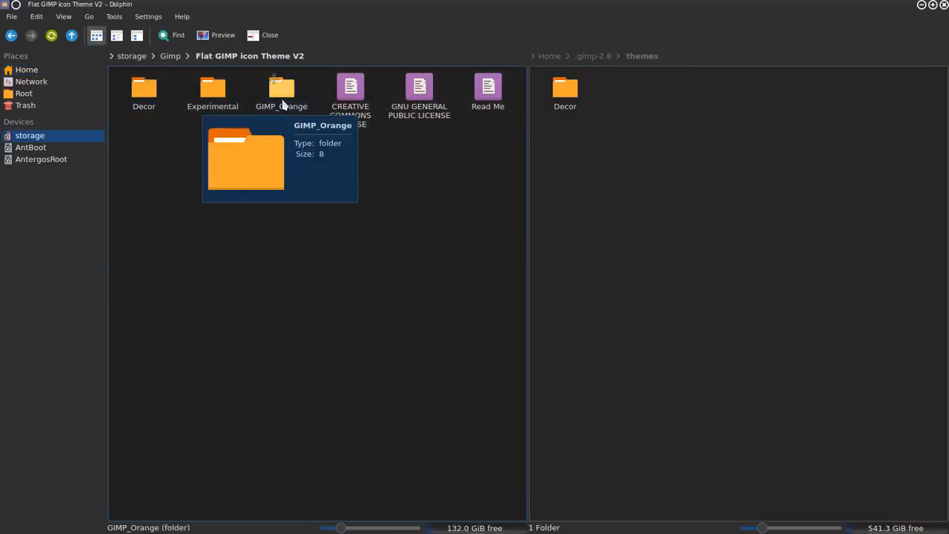
{"action": "left_click", "coordinate": [283, 104]}
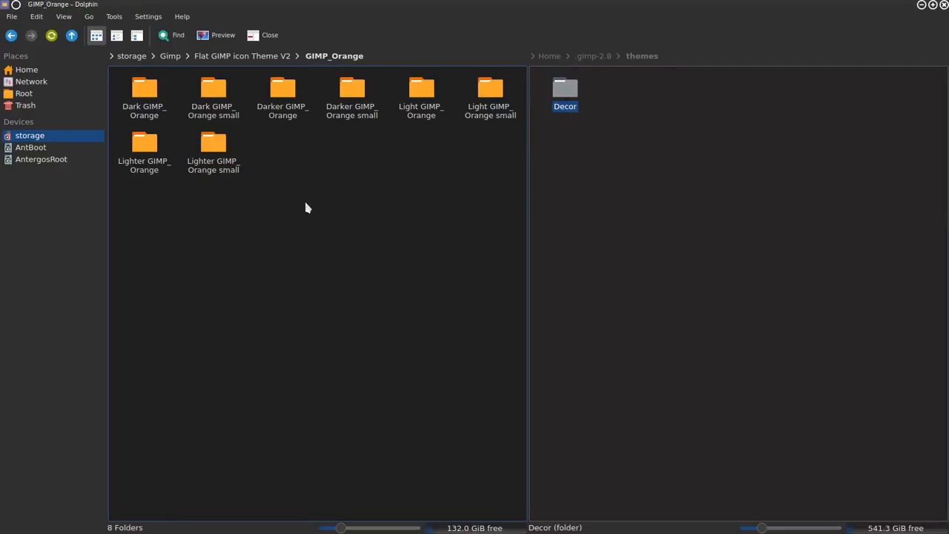
{"action": "left_click_drag", "start_coordinate": [473, 303], "coordinate": [126, 81]}
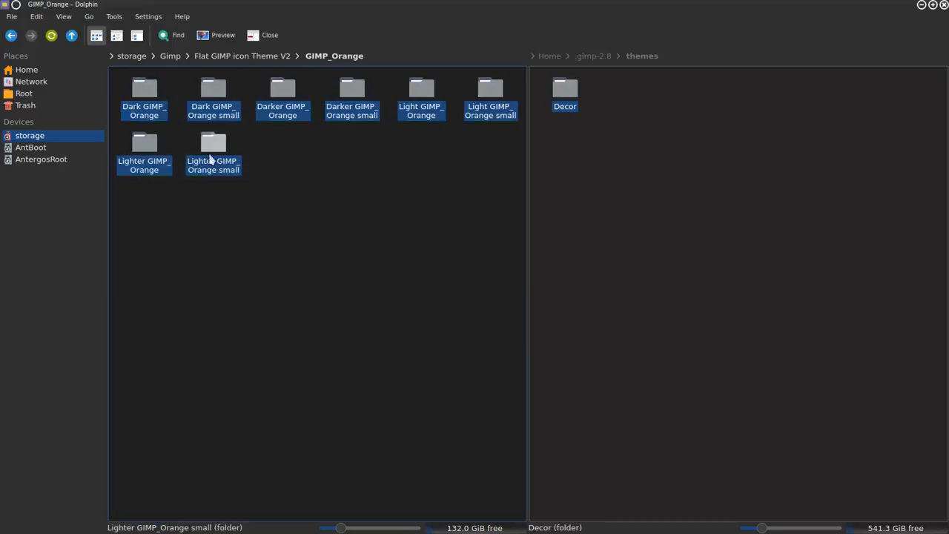
{"action": "left_click_drag", "start_coordinate": [209, 157], "coordinate": [632, 158]}
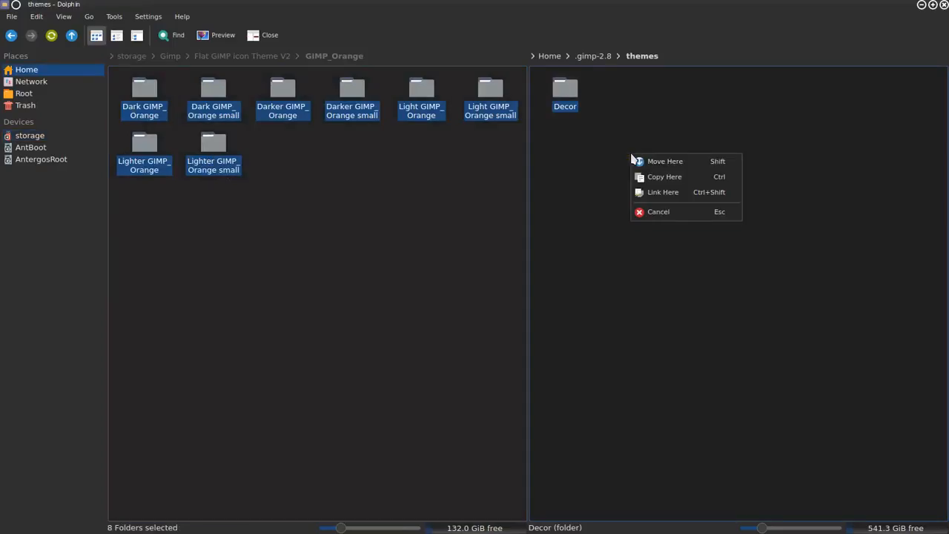
{"action": "left_click", "coordinate": [648, 177]}
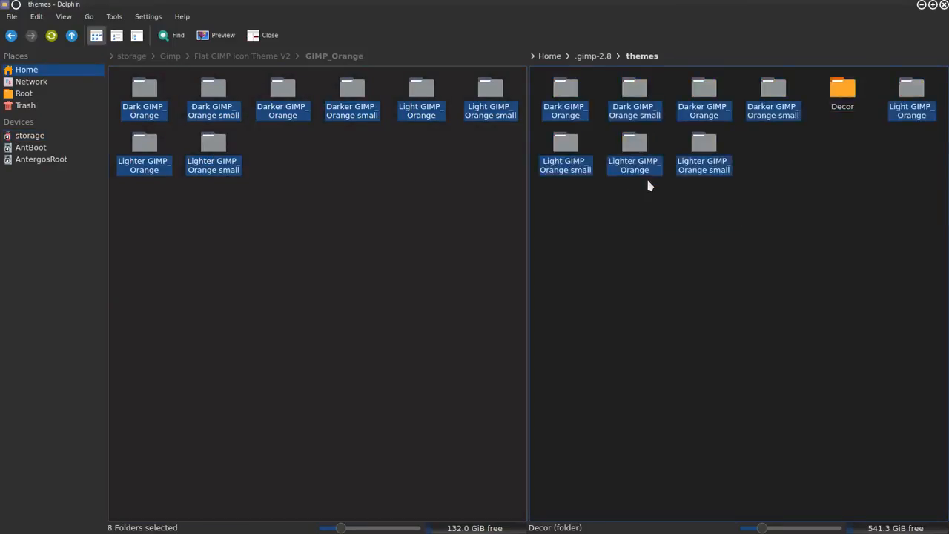
Step: Close the Dolphin file manager and launch GIMP
{"action": "left_click", "coordinate": [944, 4]}
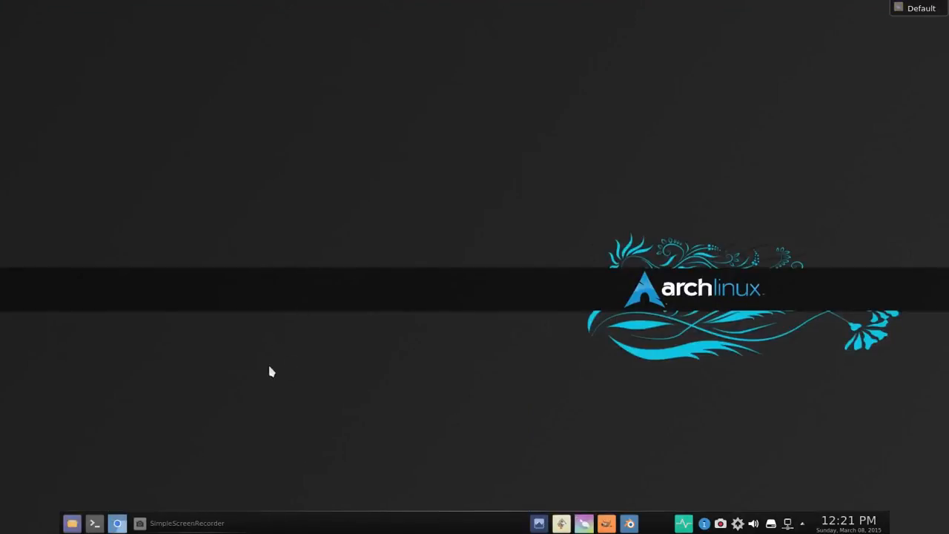
{"action": "left_click", "coordinate": [606, 524]}
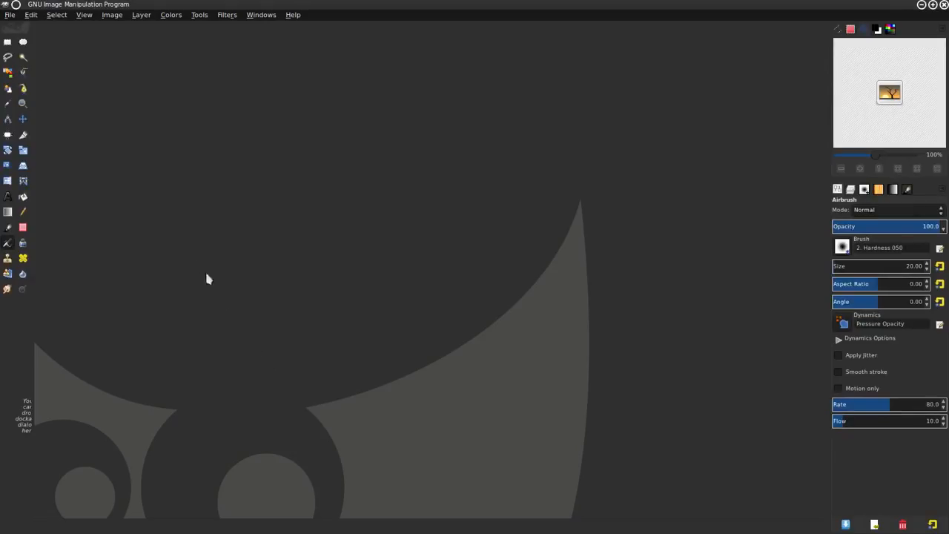
{"action": "mouse_move", "coordinate": [32, 276]}
{"action": "left_mouse_down"}
{"action": "mouse_move", "coordinate": [136, 274]}
{"action": "mouse_move", "coordinate": [36, 278]}
{"action": "left_mouse_up"}
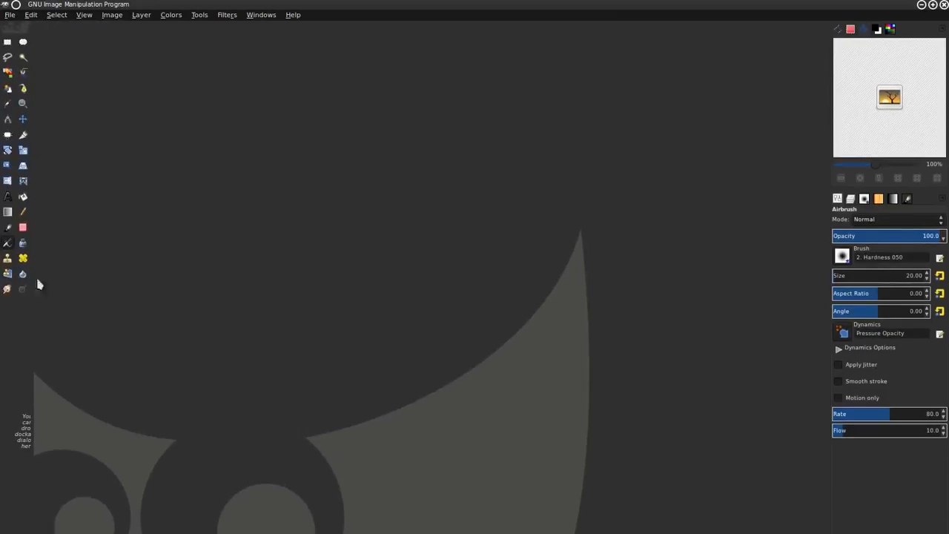
Step: Set the theme to Darker GIMP_Orange small in the preferences
{"action": "left_click", "coordinate": [31, 15]}
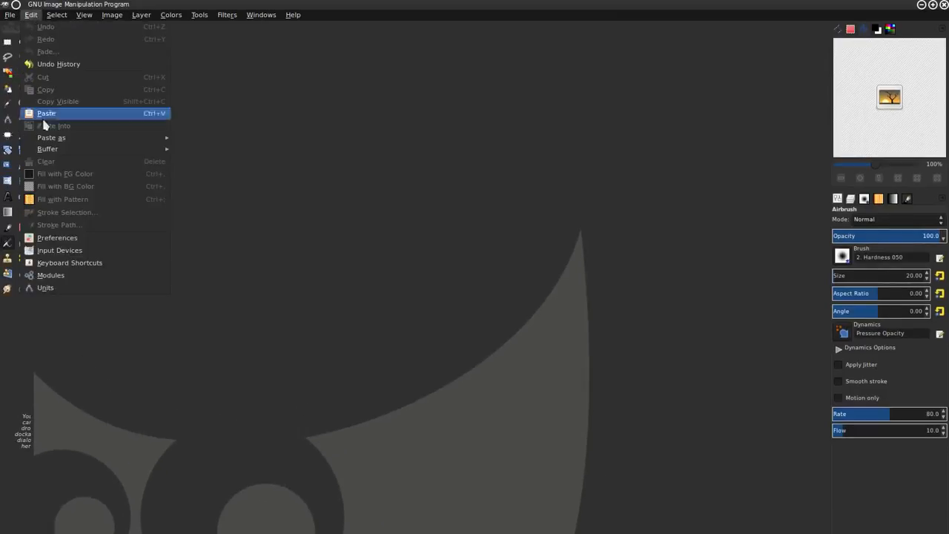
{"action": "left_click", "coordinate": [78, 238]}
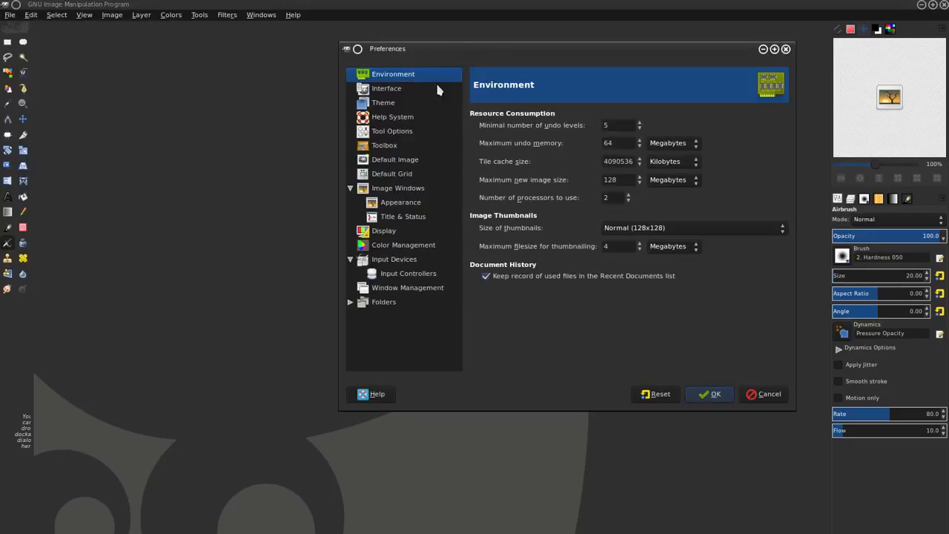
{"action": "left_click_drag", "start_coordinate": [401, 51], "coordinate": [387, 58]}
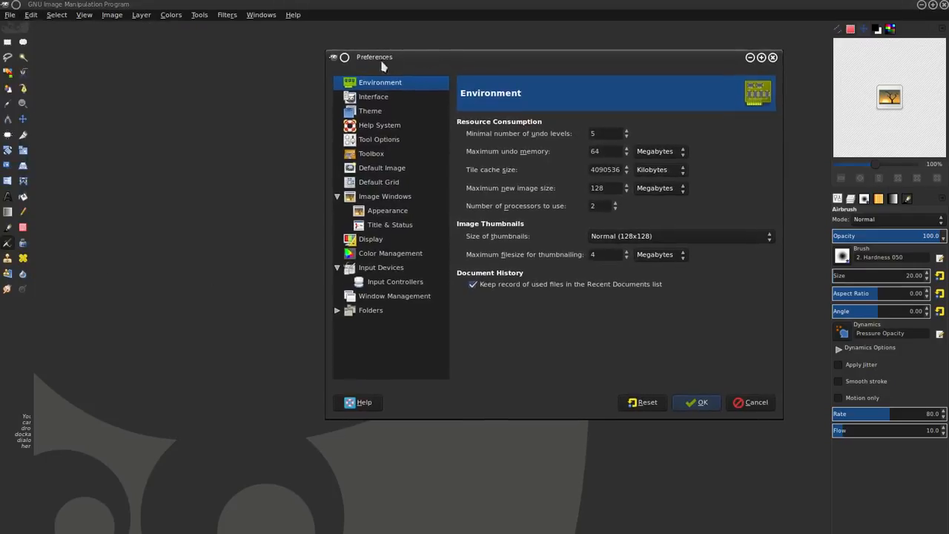
{"action": "left_click", "coordinate": [370, 113]}
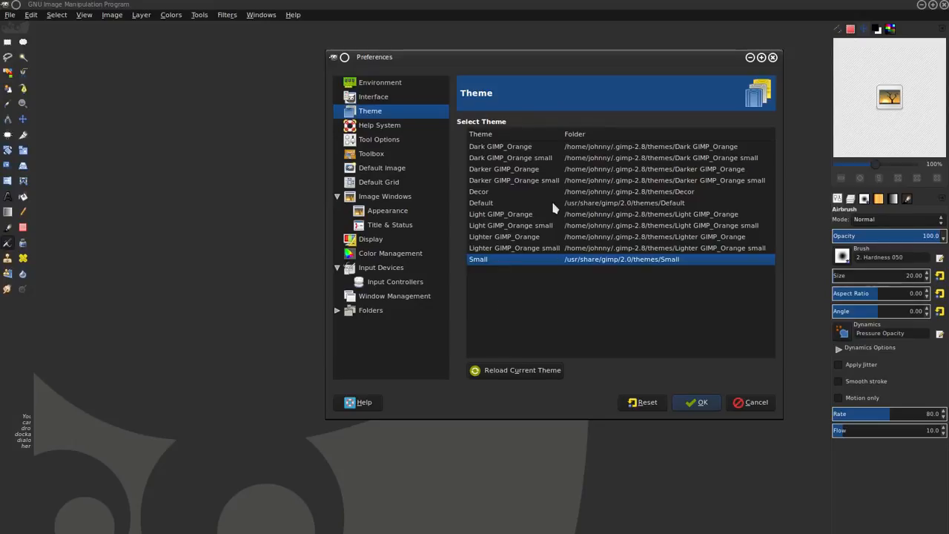
{"action": "left_click", "coordinate": [487, 180]}
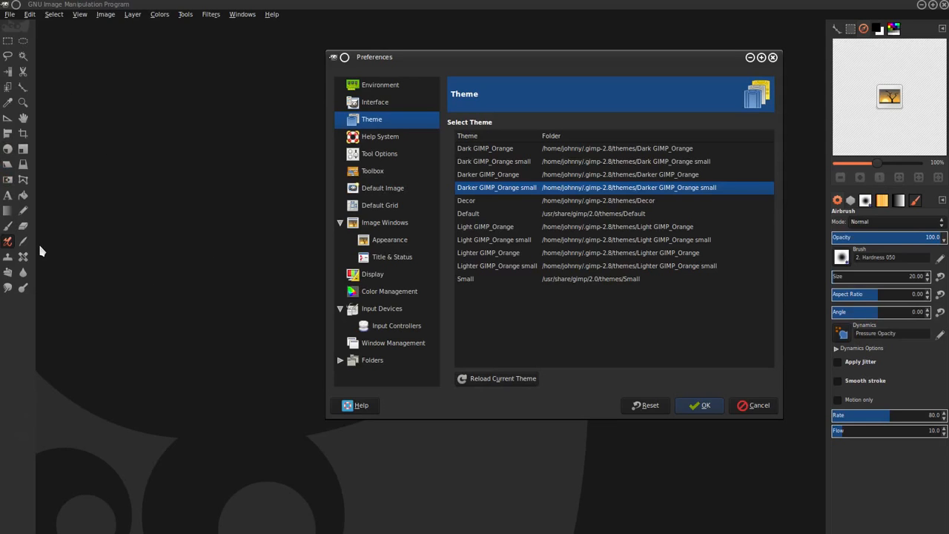
Step: Return to the theme preferences, try Light GIMP_Orange small, and accept Darker GIMP_Orange small as the theme
{"action": "key", "text": "Return"}
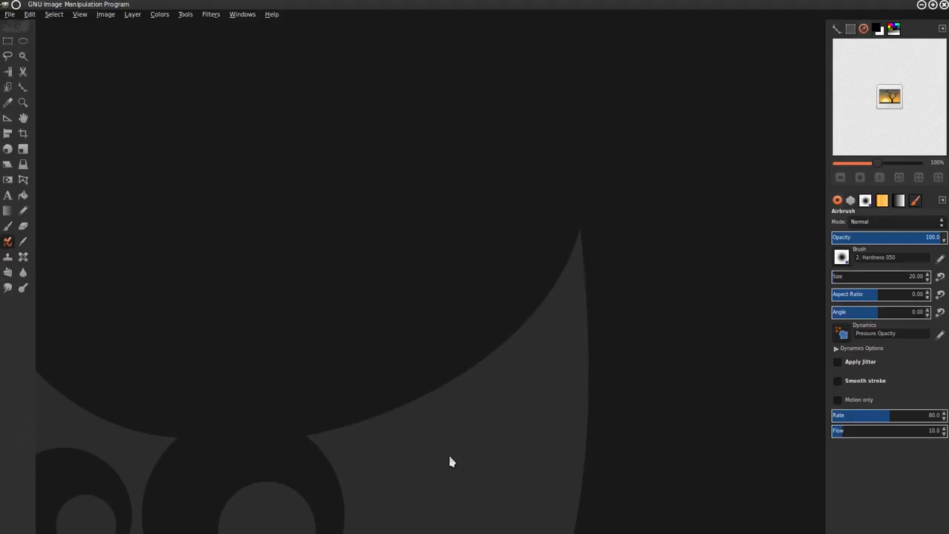
{"action": "left_click", "coordinate": [314, 524]}
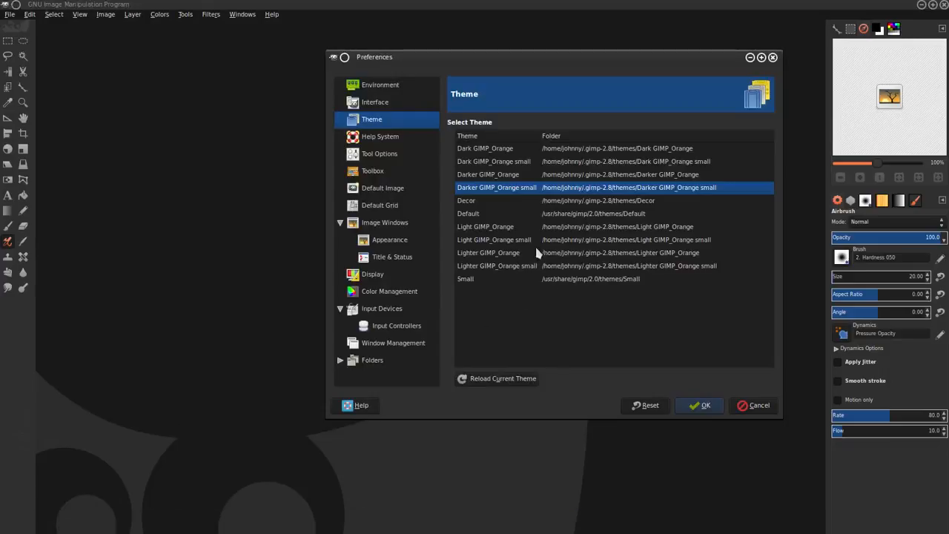
{"action": "left_click", "coordinate": [492, 242]}
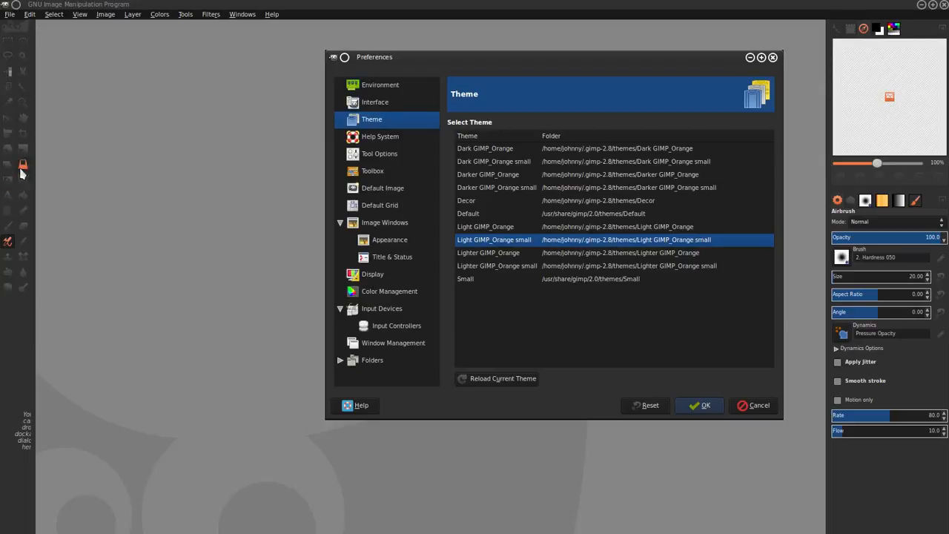
{"action": "left_click", "coordinate": [517, 194]}
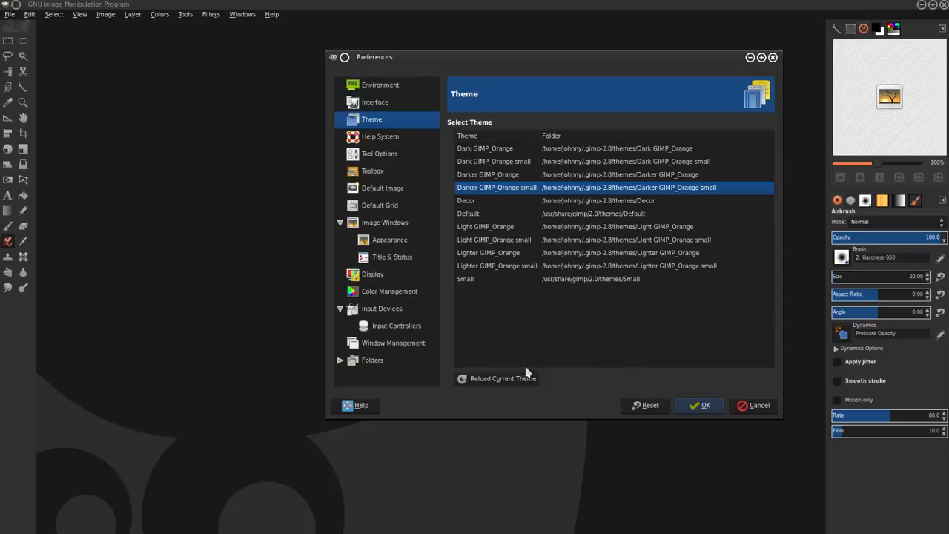
{"action": "left_click", "coordinate": [700, 406]}
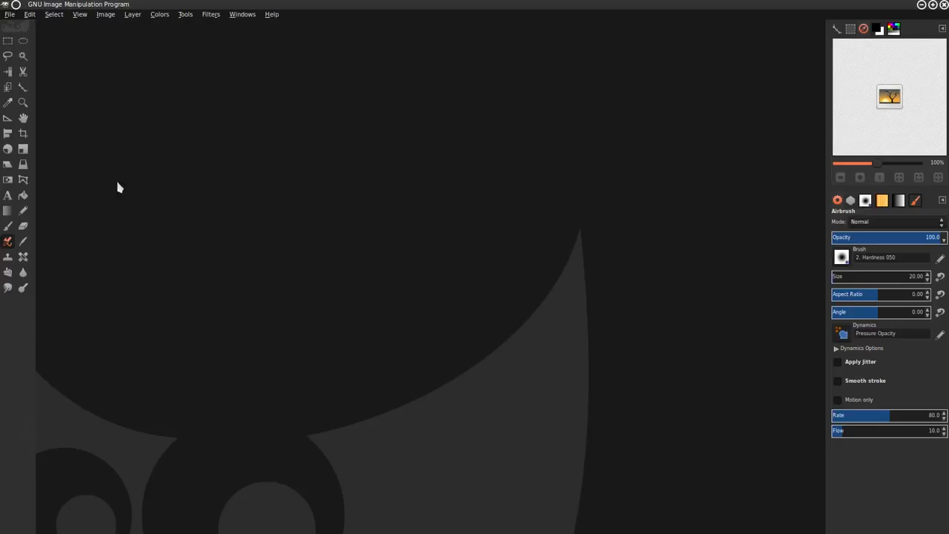
Step: Reopen the preferences and hide the Color Picker tool in the toolbox's tools configuration
{"action": "left_click", "coordinate": [30, 14]}
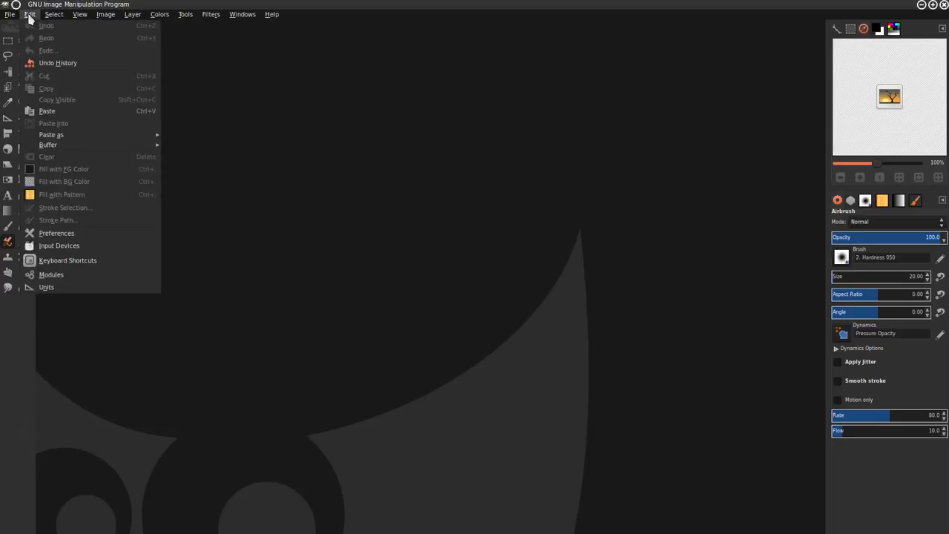
{"action": "left_click", "coordinate": [78, 234]}
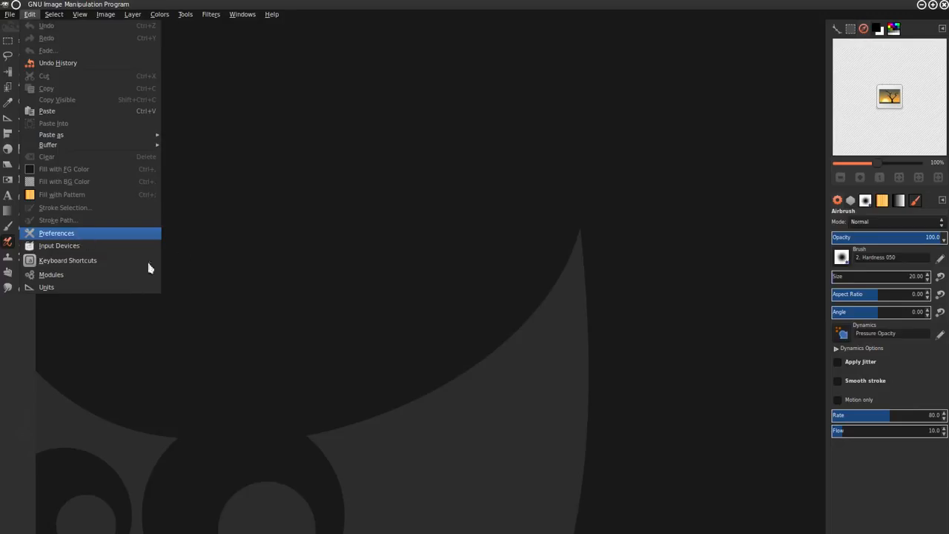
{"action": "mouse_move", "coordinate": [527, 92]}
{"action": "left_mouse_down"}
{"action": "mouse_move", "coordinate": [537, 89]}
{"action": "mouse_move", "coordinate": [521, 91]}
{"action": "left_mouse_up"}
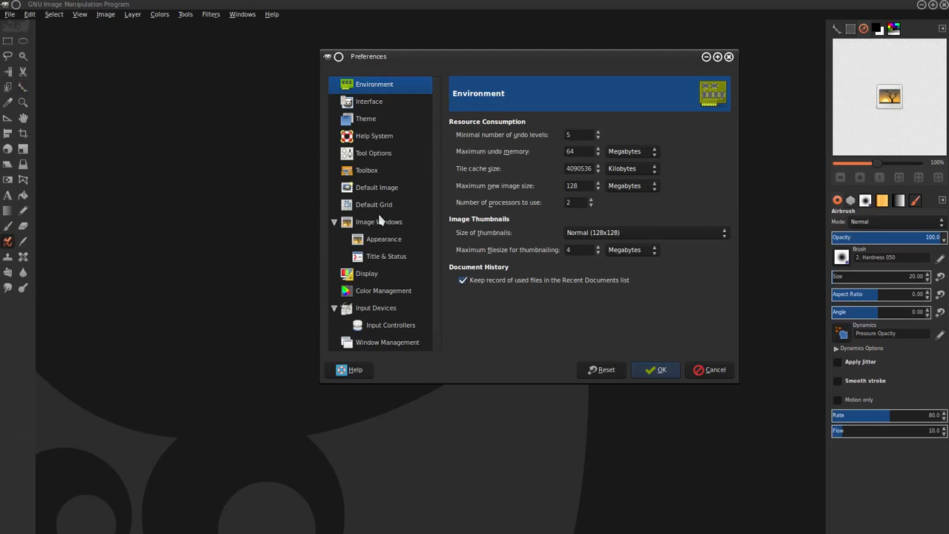
{"action": "left_click", "coordinate": [365, 173]}
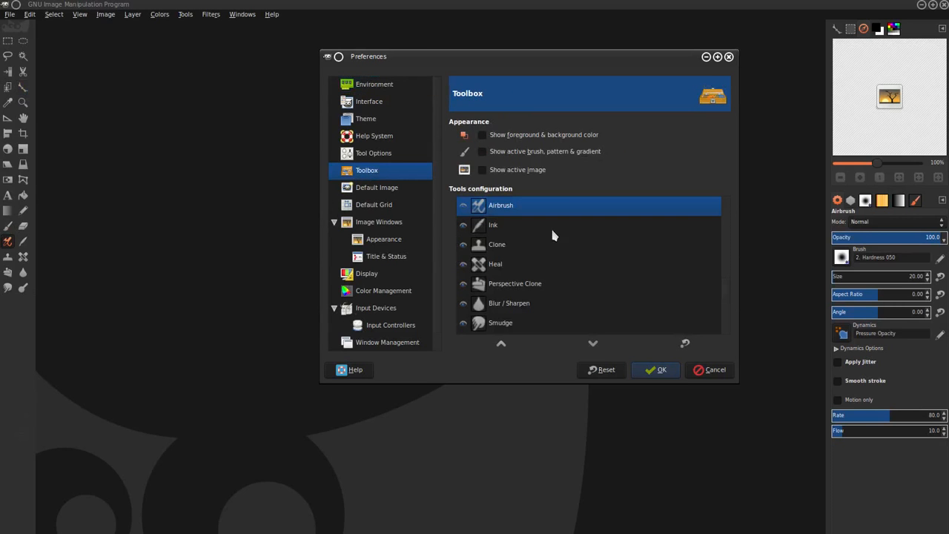
{"action": "scroll", "coordinate": [727, 296], "scroll_direction": "down", "scroll_amount": 10}
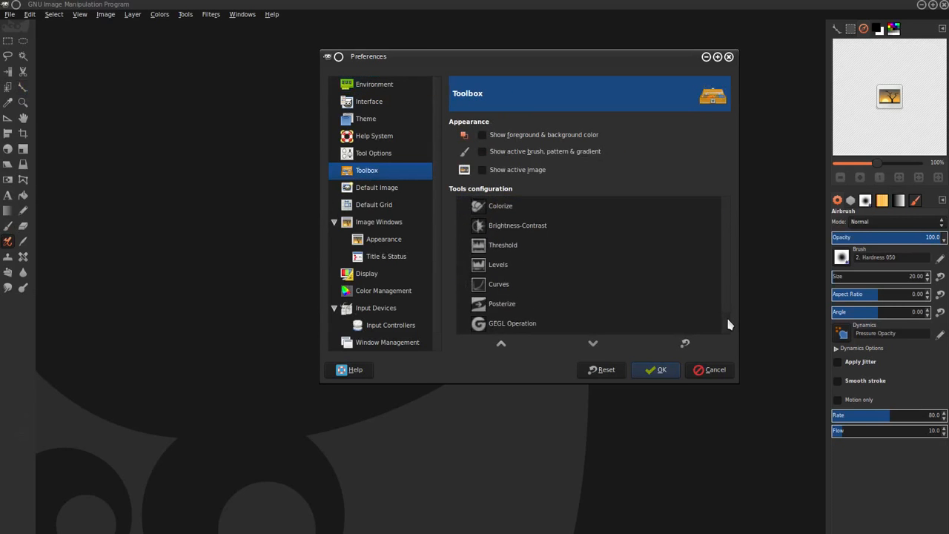
{"action": "scroll", "coordinate": [729, 245], "scroll_direction": "up", "scroll_amount": 10}
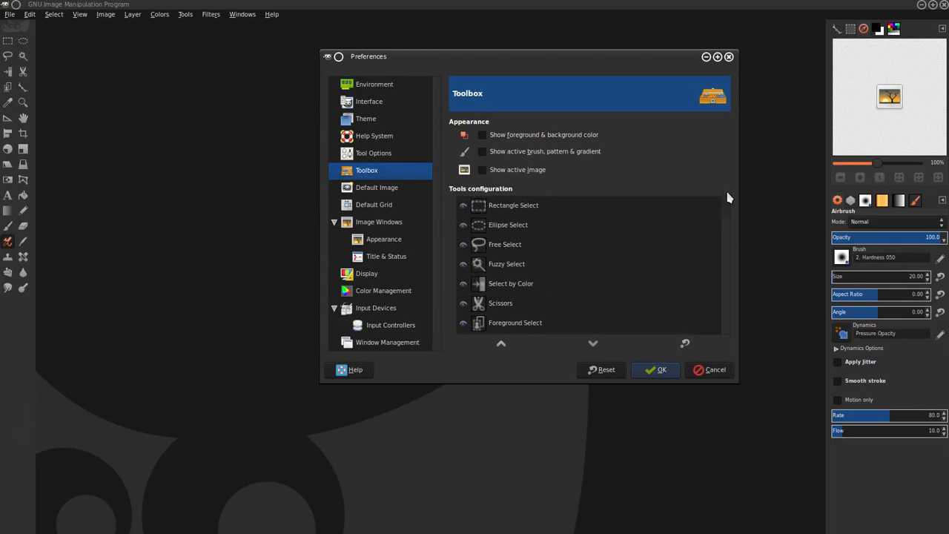
{"action": "scroll", "coordinate": [547, 231], "scroll_direction": "down", "scroll_amount": 2}
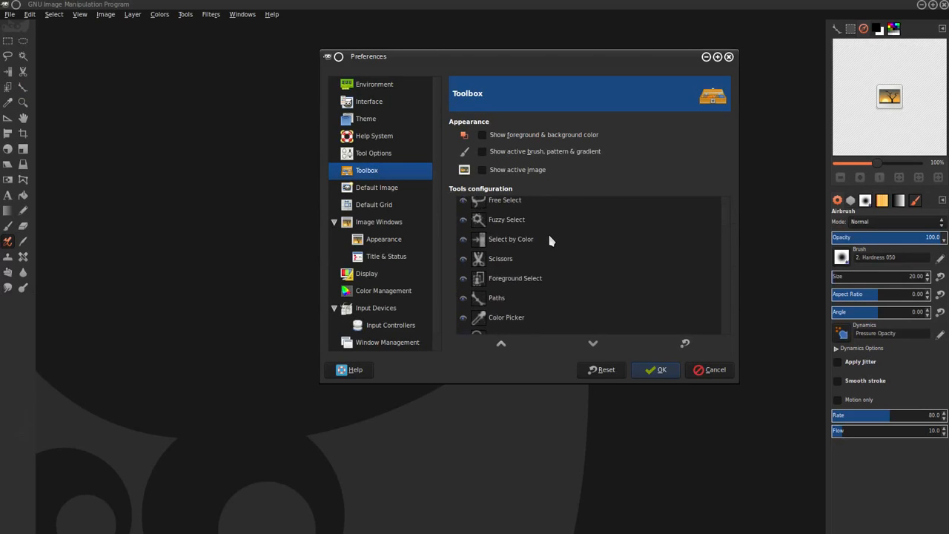
{"action": "scroll", "coordinate": [541, 252], "scroll_direction": "down", "scroll_amount": 1}
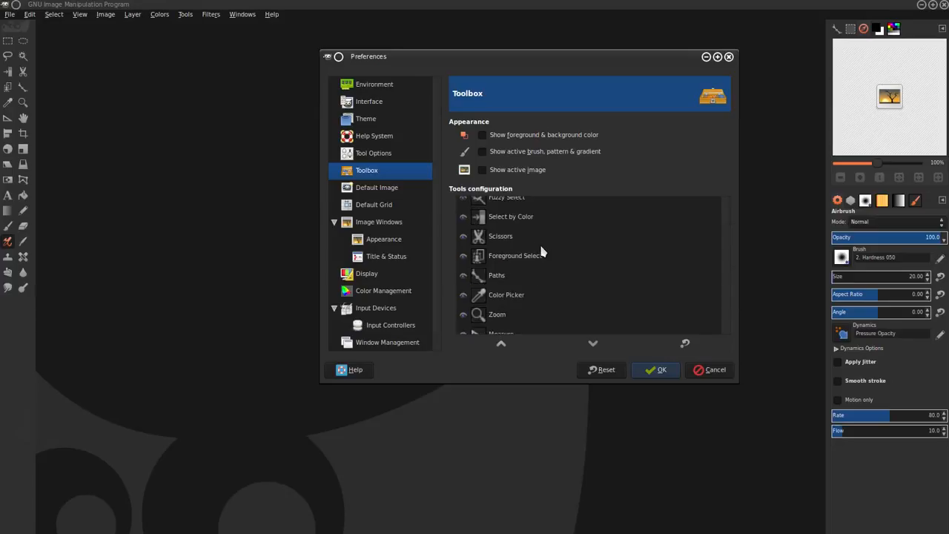
{"action": "scroll", "coordinate": [540, 250], "scroll_direction": "down", "scroll_amount": 2}
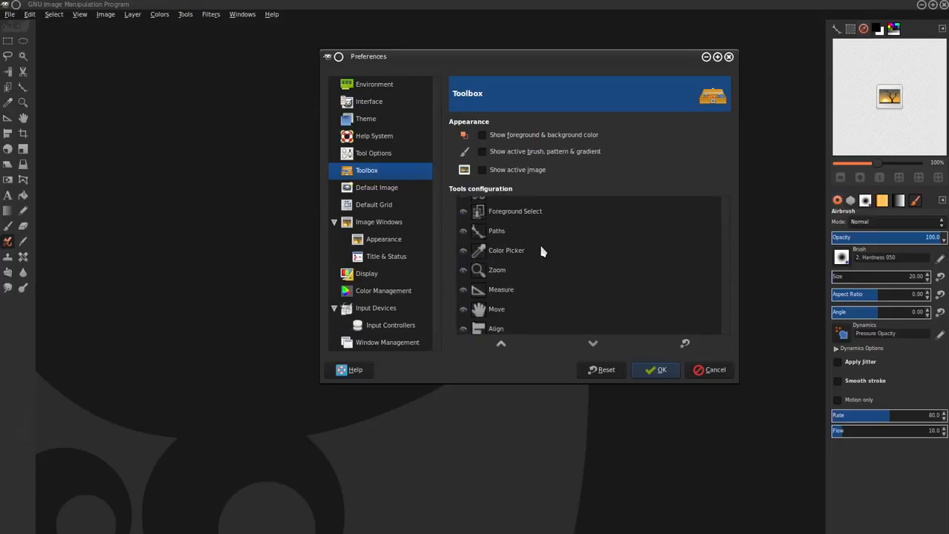
{"action": "left_click", "coordinate": [463, 251]}
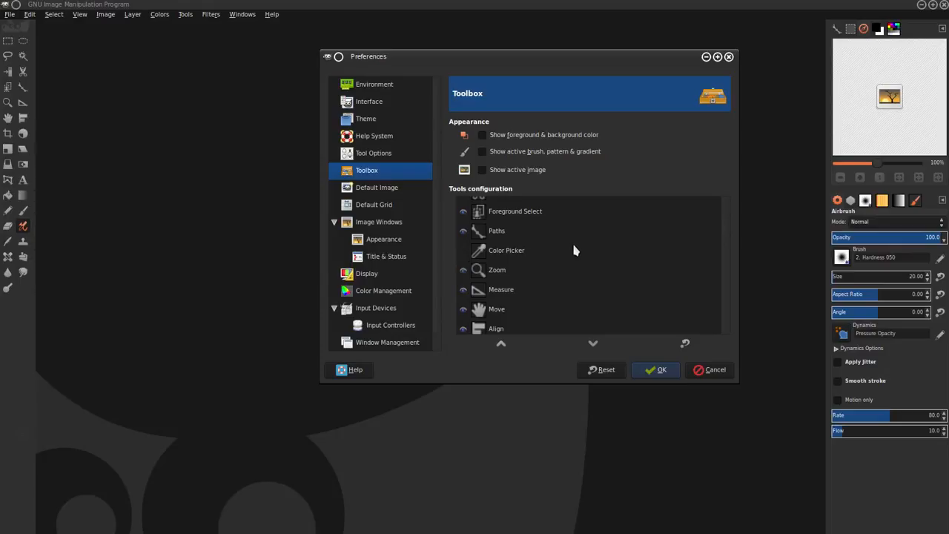
Step: Hide the Pencil tool in the toolbox's tools configuration
{"action": "scroll", "coordinate": [573, 251], "scroll_direction": "down", "scroll_amount": 3}
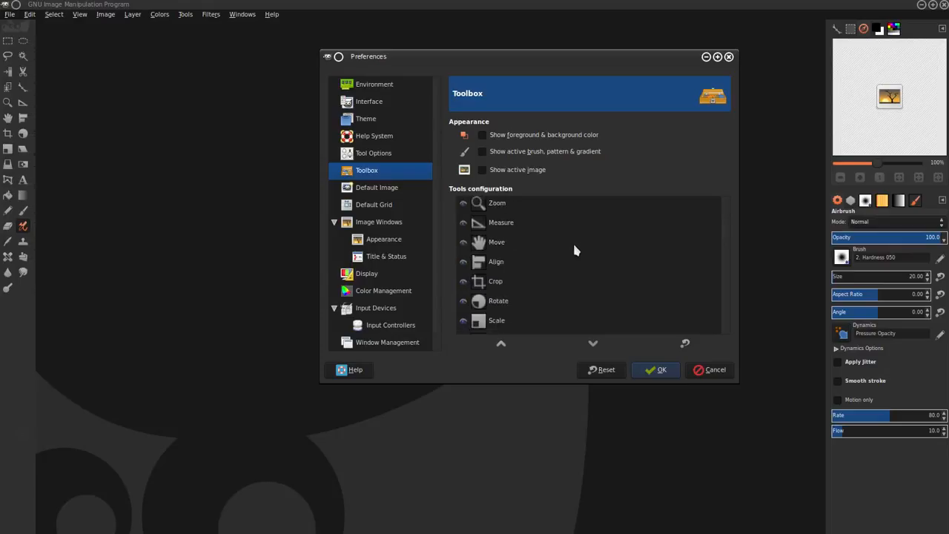
{"action": "scroll", "coordinate": [575, 251], "scroll_direction": "down", "scroll_amount": 1}
{"action": "scroll", "coordinate": [575, 250], "scroll_direction": "down", "scroll_amount": 1}
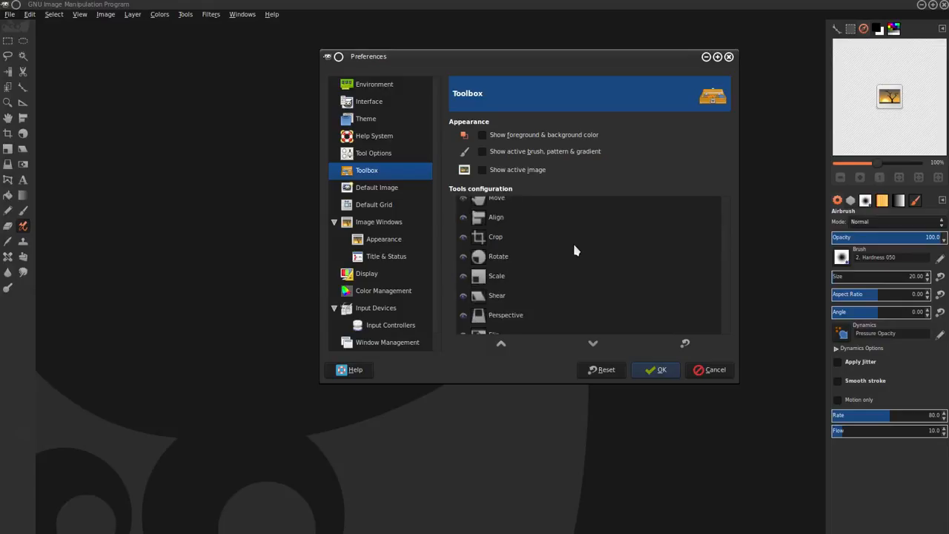
{"action": "scroll", "coordinate": [575, 251], "scroll_direction": "down", "scroll_amount": 1}
{"action": "scroll", "coordinate": [575, 251], "scroll_direction": "down", "scroll_amount": 1}
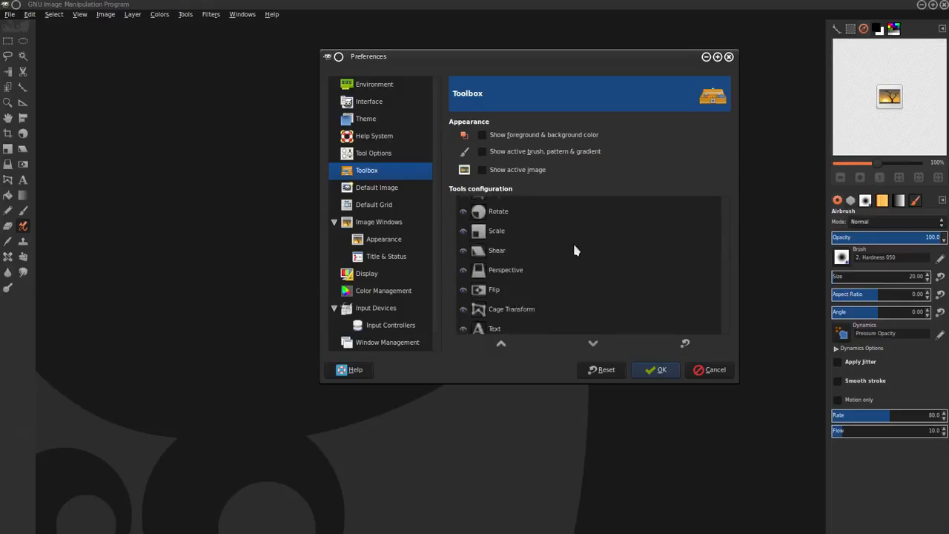
{"action": "scroll", "coordinate": [574, 246], "scroll_direction": "down", "scroll_amount": 1}
{"action": "scroll", "coordinate": [574, 246], "scroll_direction": "down", "scroll_amount": 1}
{"action": "scroll", "coordinate": [575, 251], "scroll_direction": "down", "scroll_amount": 1}
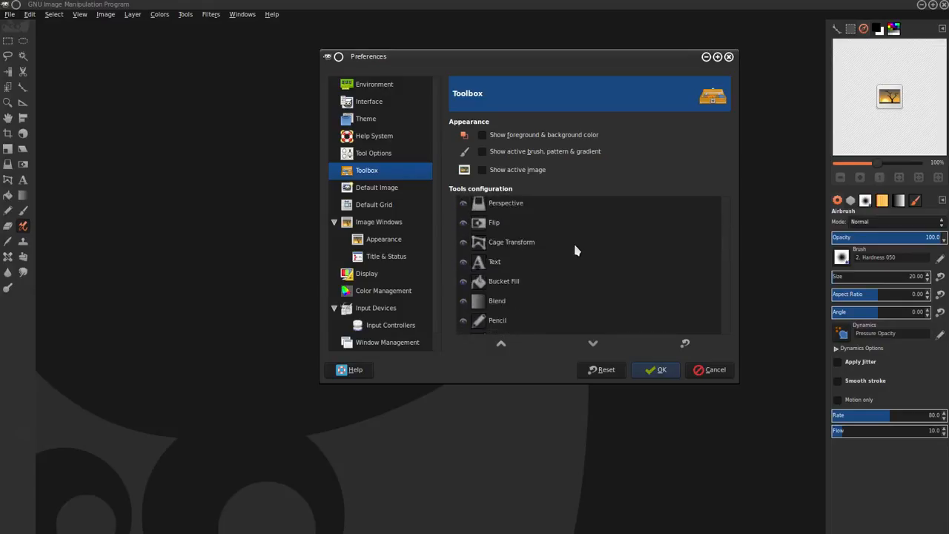
{"action": "scroll", "coordinate": [574, 250], "scroll_direction": "down", "scroll_amount": 1}
{"action": "scroll", "coordinate": [575, 251], "scroll_direction": "down", "scroll_amount": 1}
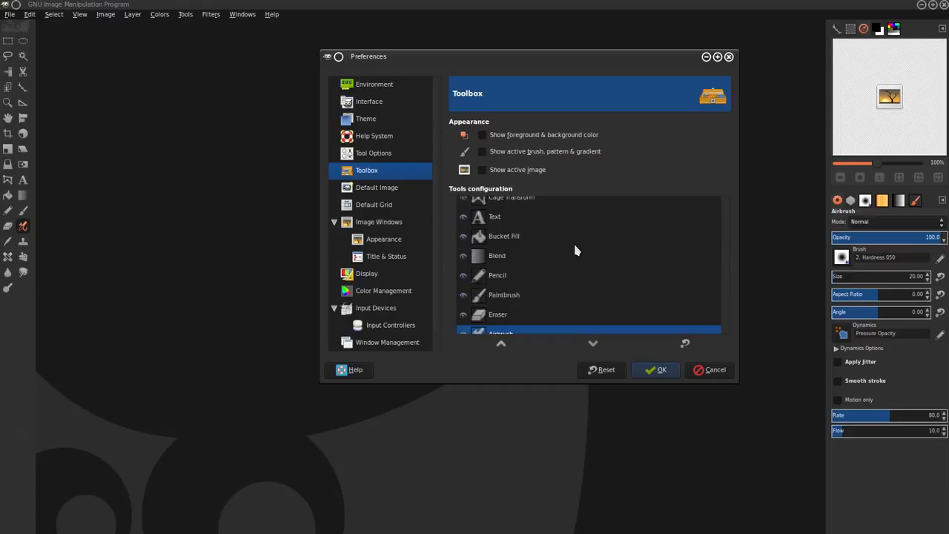
{"action": "scroll", "coordinate": [574, 250], "scroll_direction": "down", "scroll_amount": 1}
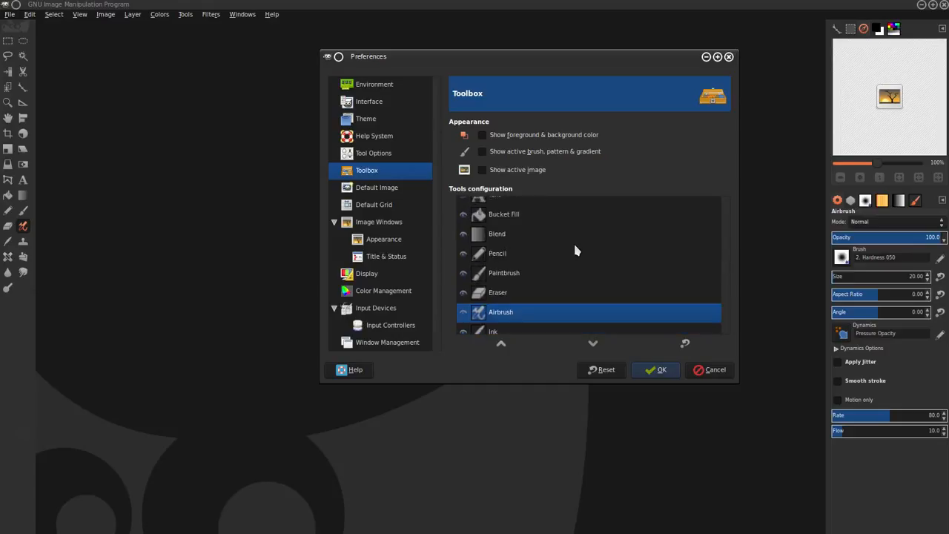
{"action": "left_click", "coordinate": [463, 254]}
Step: Hide the Clone and Heal tools in the tools configuration and accept the preferences
{"action": "scroll", "coordinate": [582, 251], "scroll_direction": "down", "scroll_amount": 4}
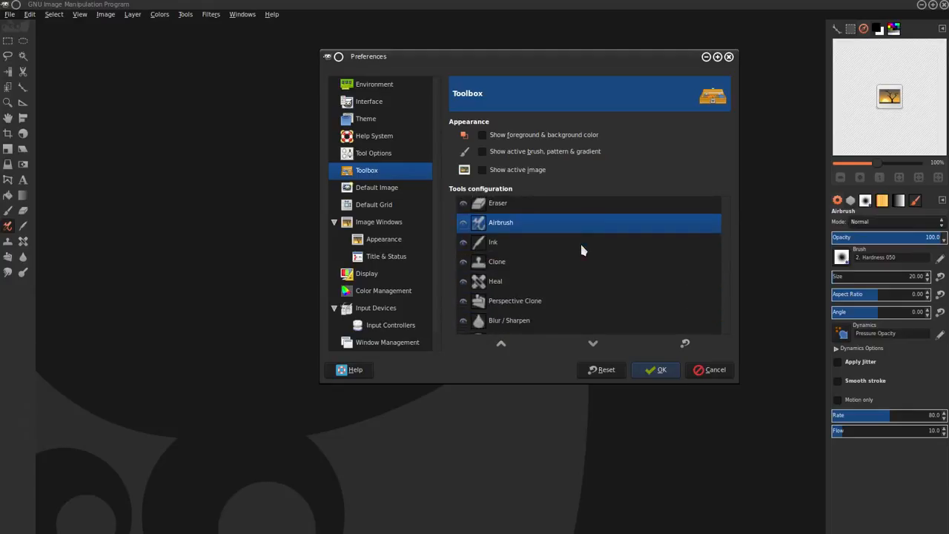
{"action": "left_click", "coordinate": [461, 261]}
{"action": "left_click", "coordinate": [463, 281]}
{"action": "scroll", "coordinate": [584, 247], "scroll_direction": "down", "scroll_amount": 5}
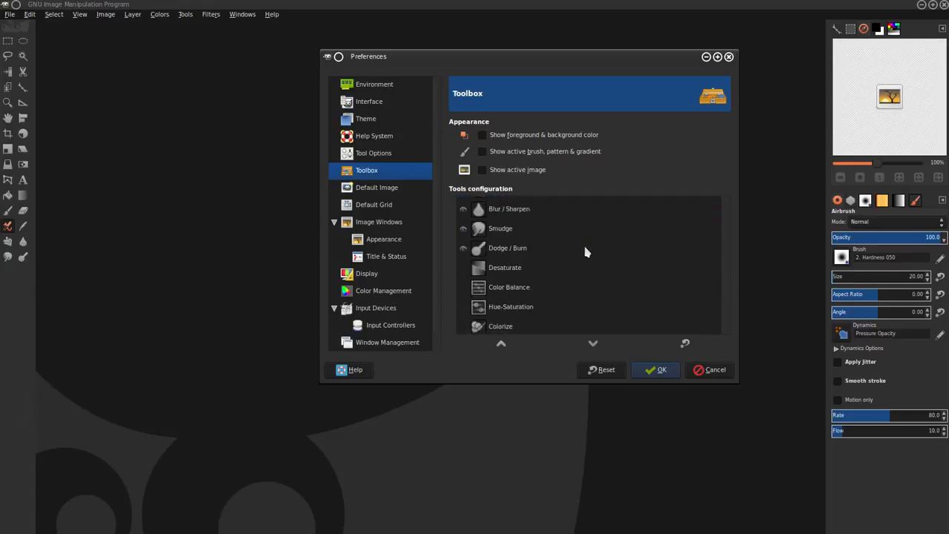
{"action": "left_click", "coordinate": [645, 375]}
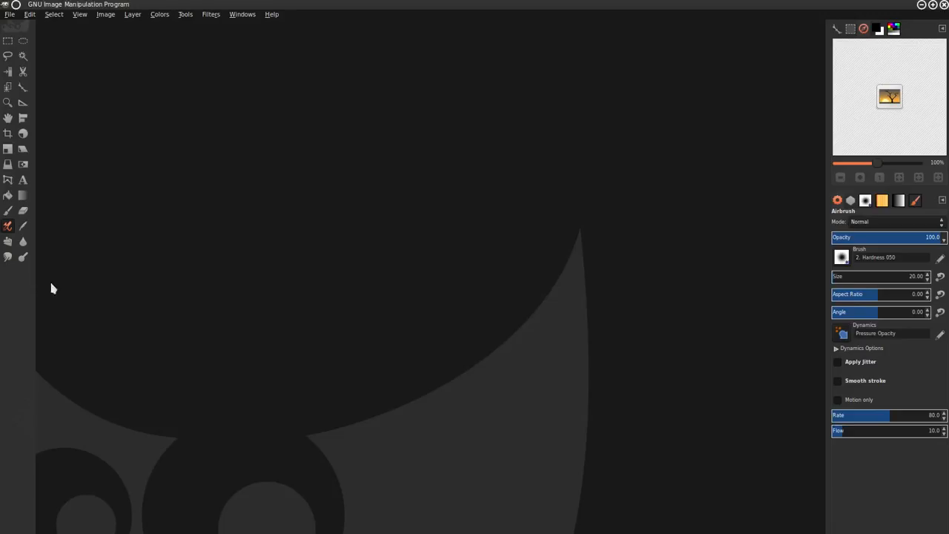
Step: Narrow the toolbox to a single column of tools and briefly view the list of tool commands
{"action": "left_click_drag", "start_coordinate": [31, 283], "coordinate": [4, 287]}
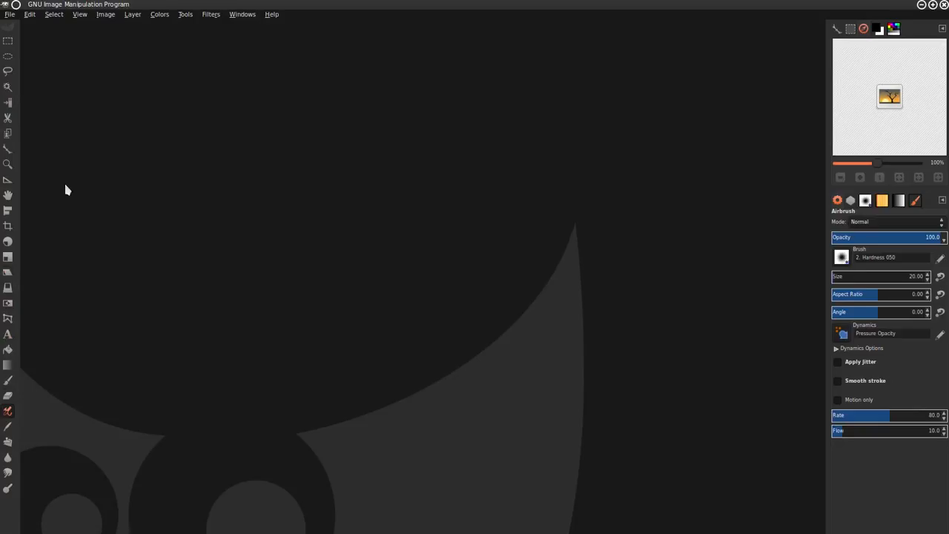
{"action": "left_click", "coordinate": [184, 14]}
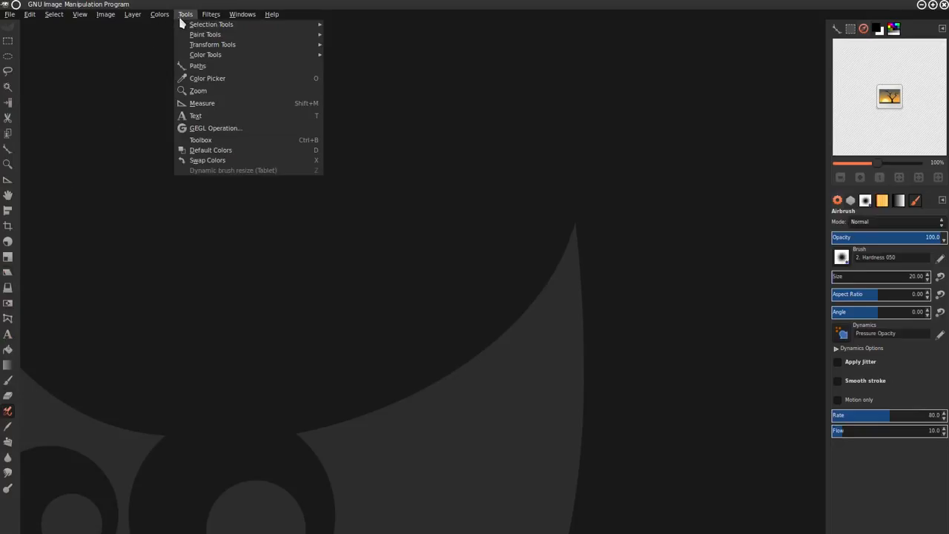
{"action": "left_click", "coordinate": [106, 91]}
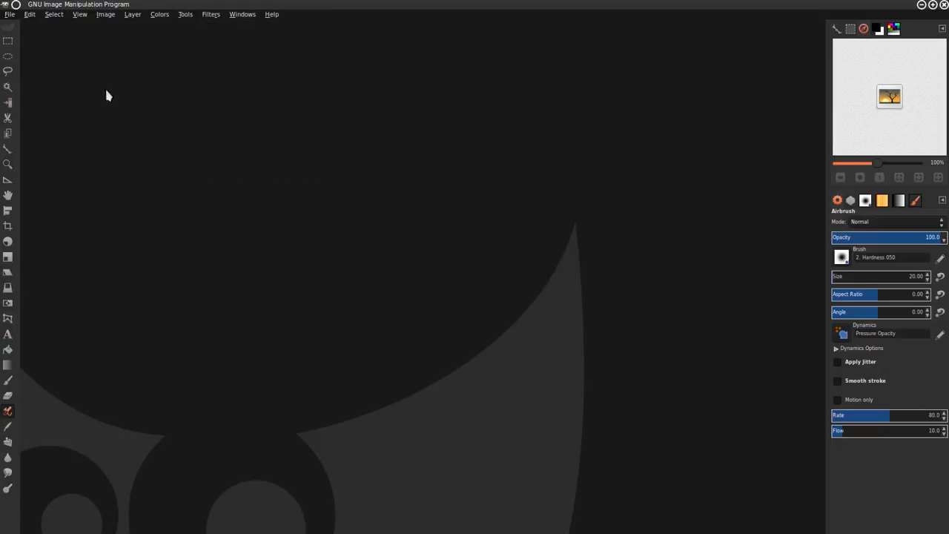